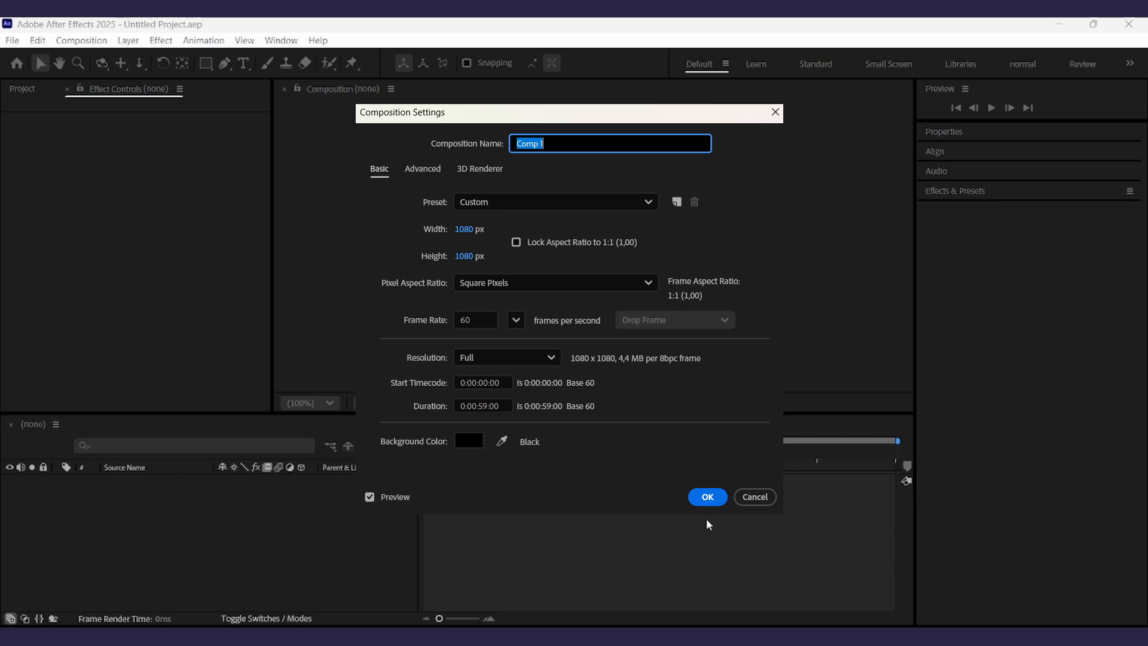
# - Create a 1080 × 1080 px, 60 fps composition lasting 0:00:59:00
pyautogui.click(708, 500)
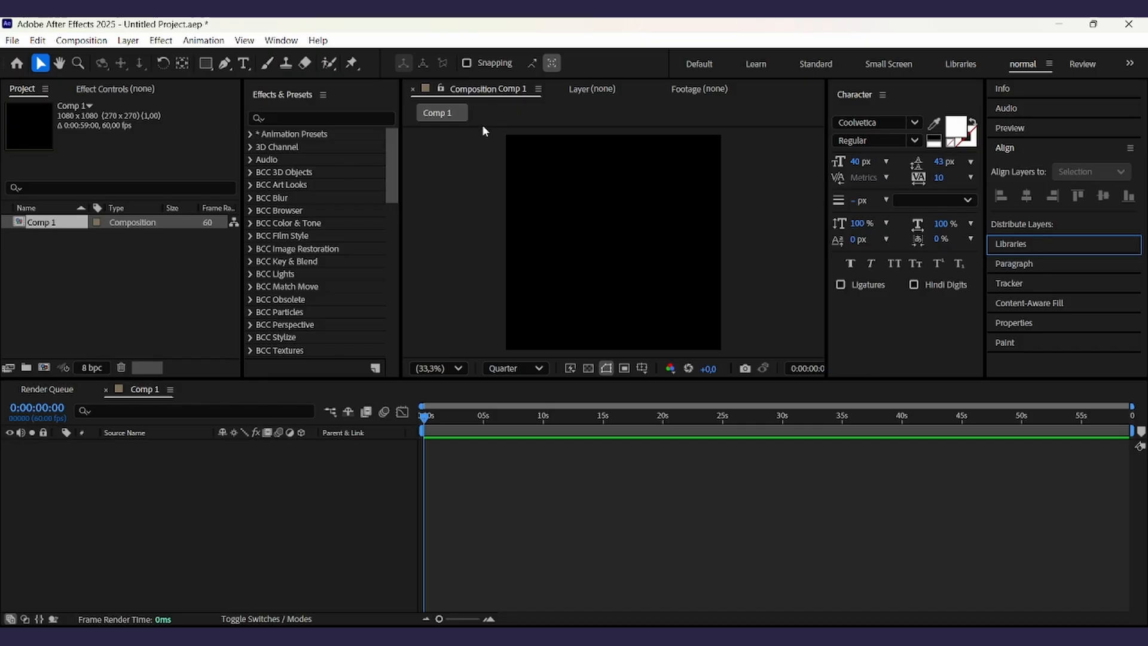
pyautogui.click(1017, 149)
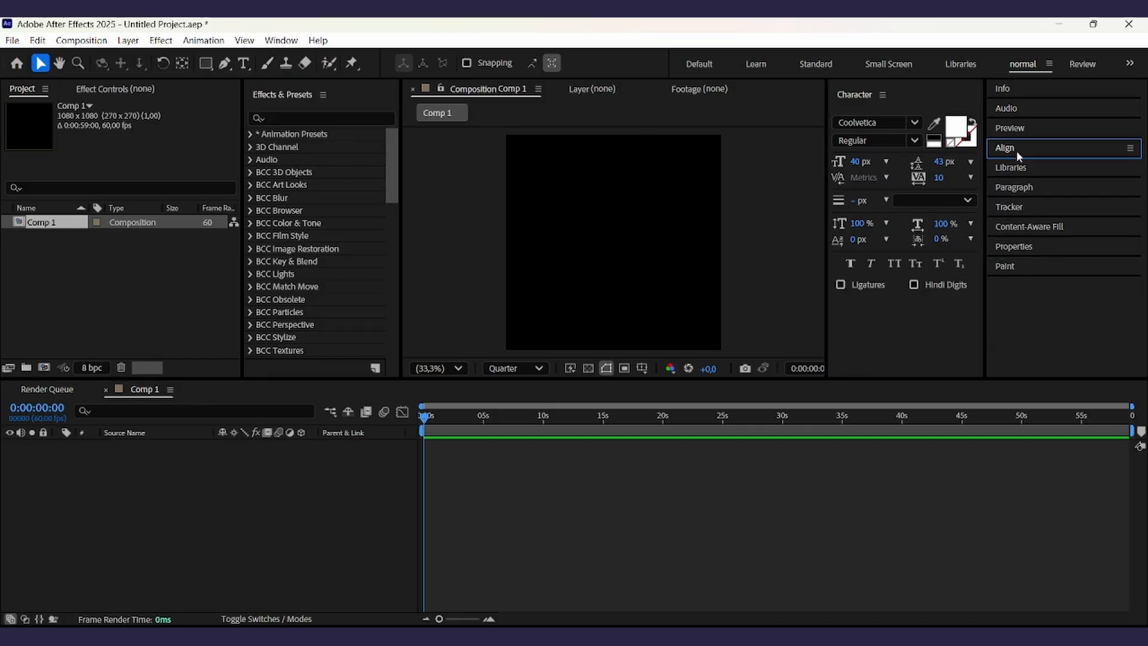
pyautogui.click(1017, 266)
pyautogui.click(1020, 267)
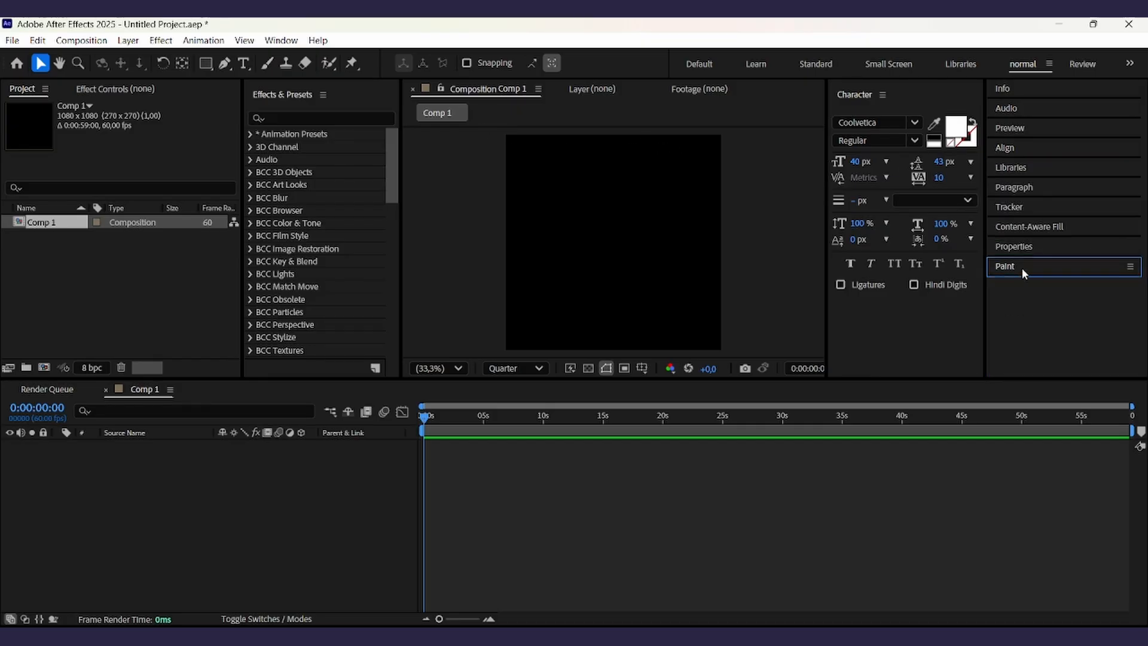
pyautogui.click(301, 118)
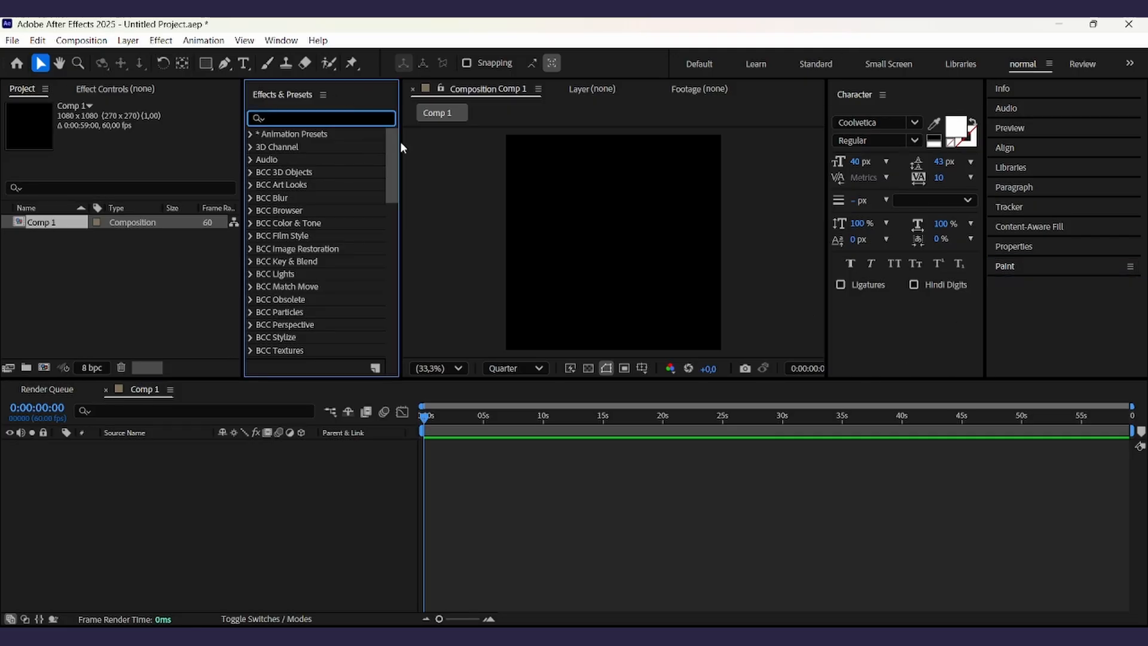
pyautogui.click(515, 526)
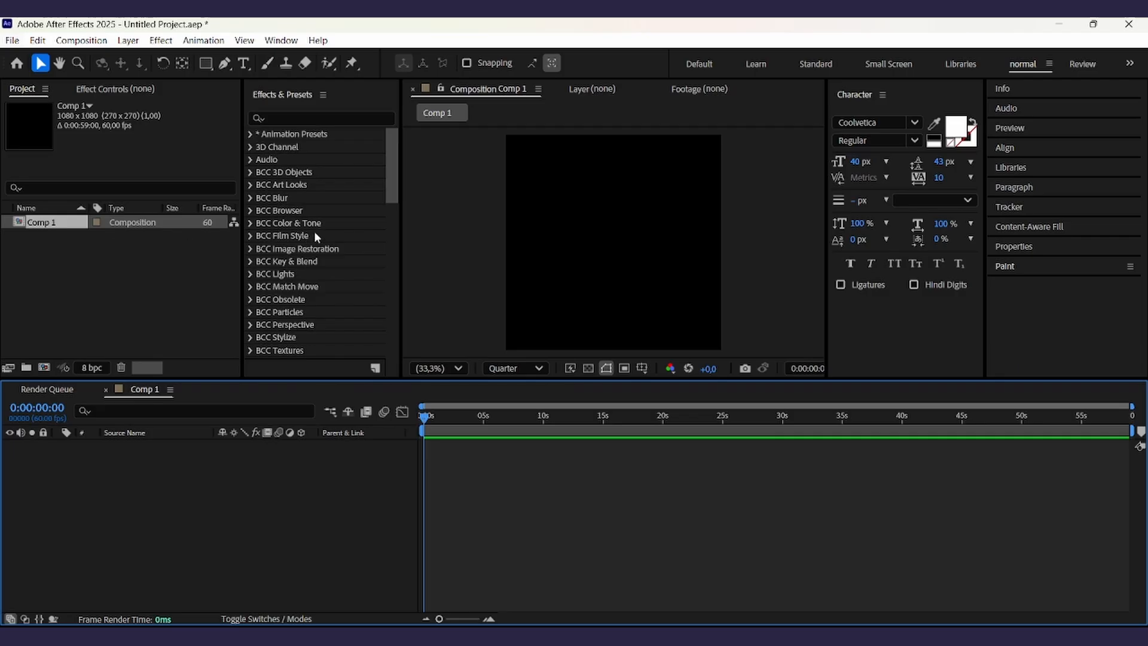
pyautogui.hotkey('ctrl', 'y')
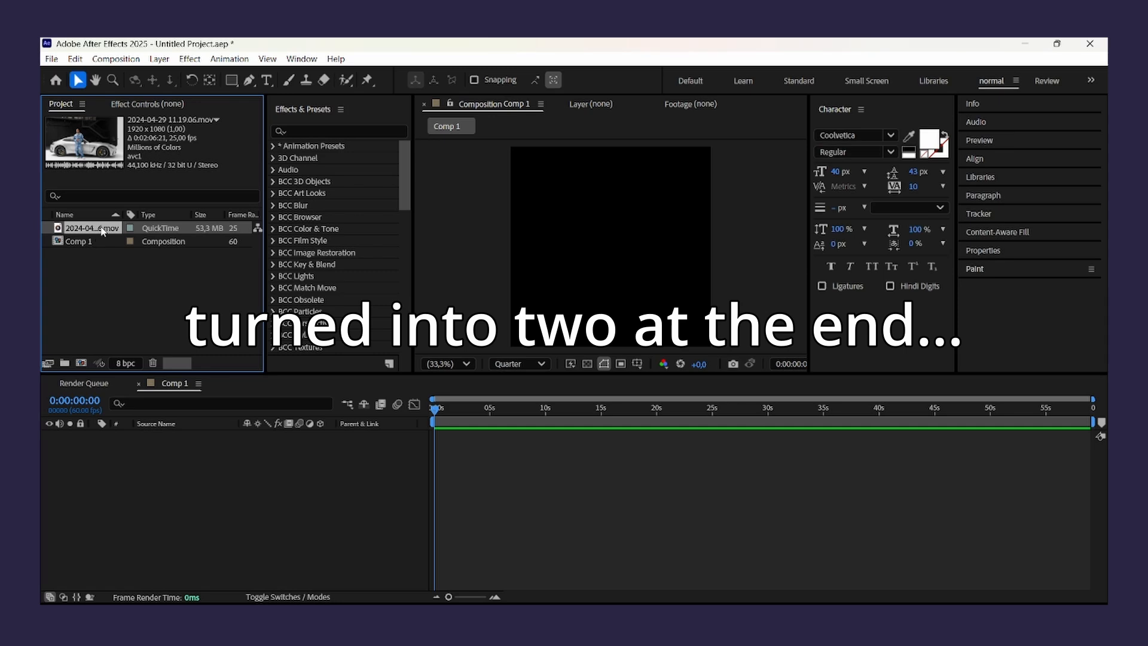
# - Add the 2024-04-29 11.19.06.mov footage to the composition
pyautogui.moveTo(88, 229); pyautogui.dragTo(674, 471)
pyautogui.click(910, 443)
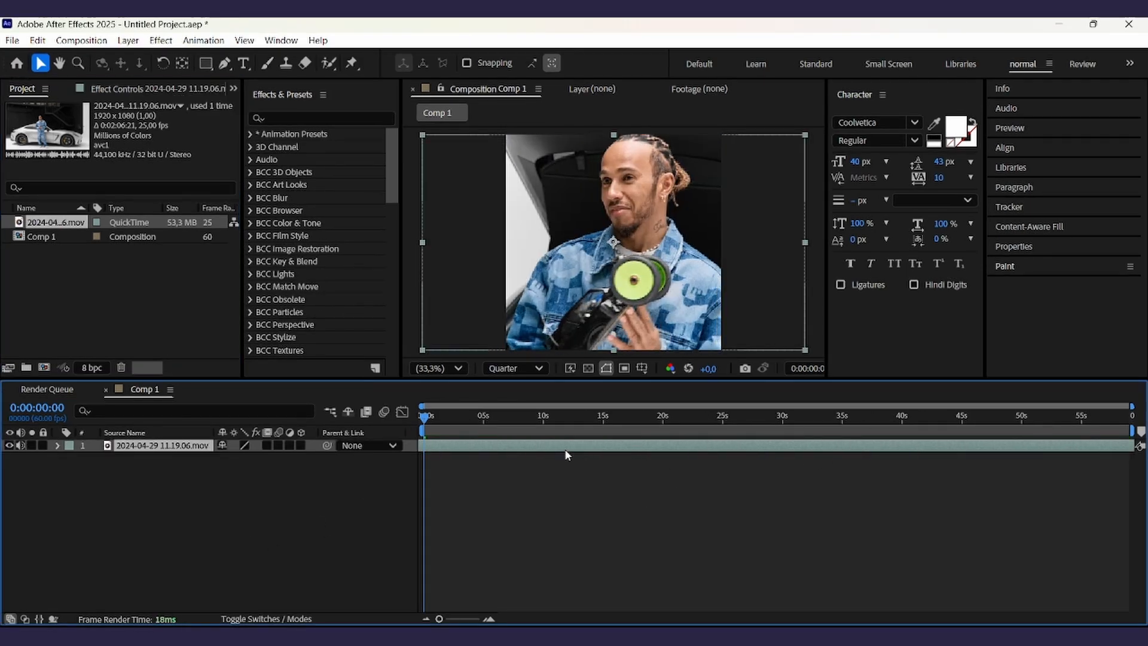
# - Split the footage layer at the start and delete the extra layer
pyautogui.hotkey('ctrl', 'shift', 'd')
pyautogui.click(438, 454)
pyautogui.press('Delete')
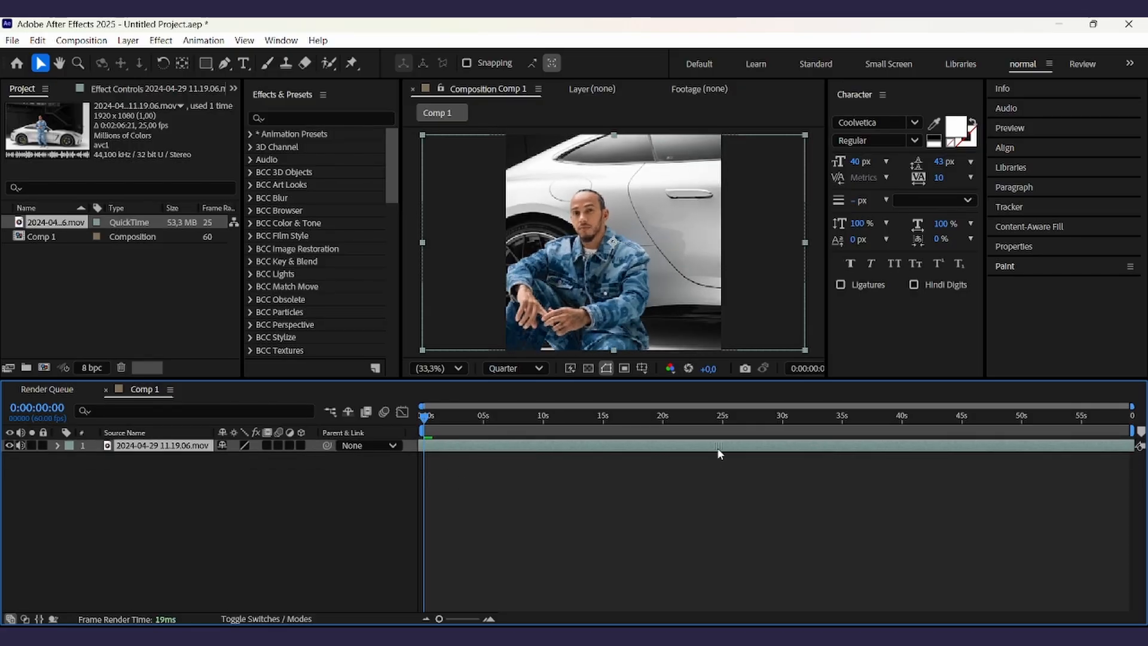
pyautogui.hotkey('ctrl', 'z')
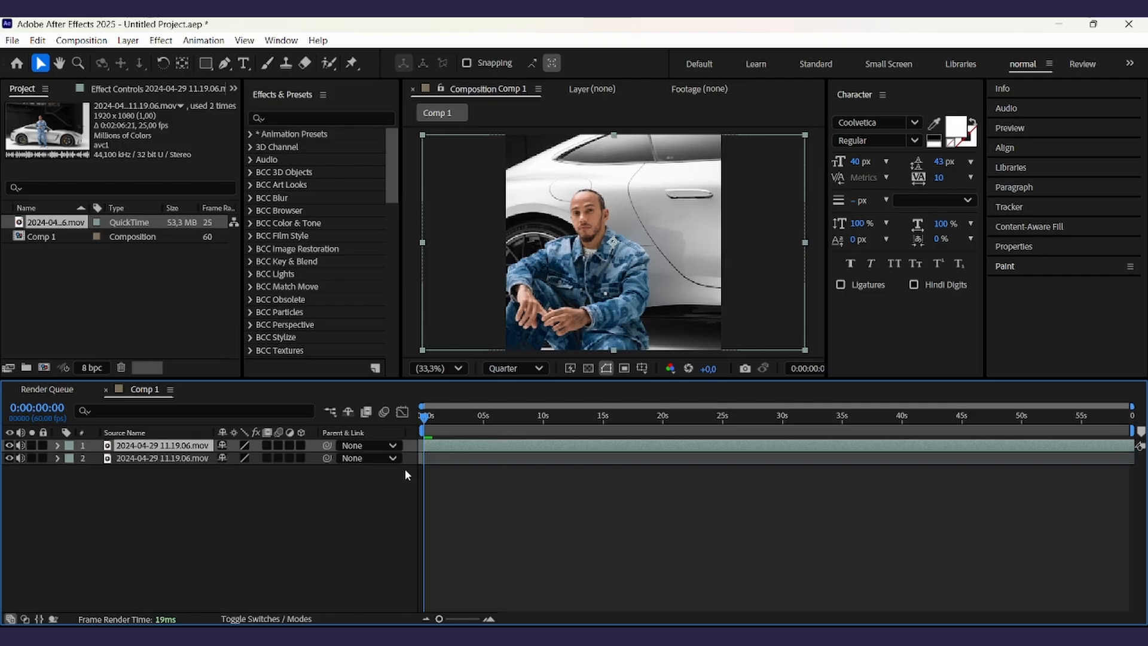
pyautogui.press('Delete')
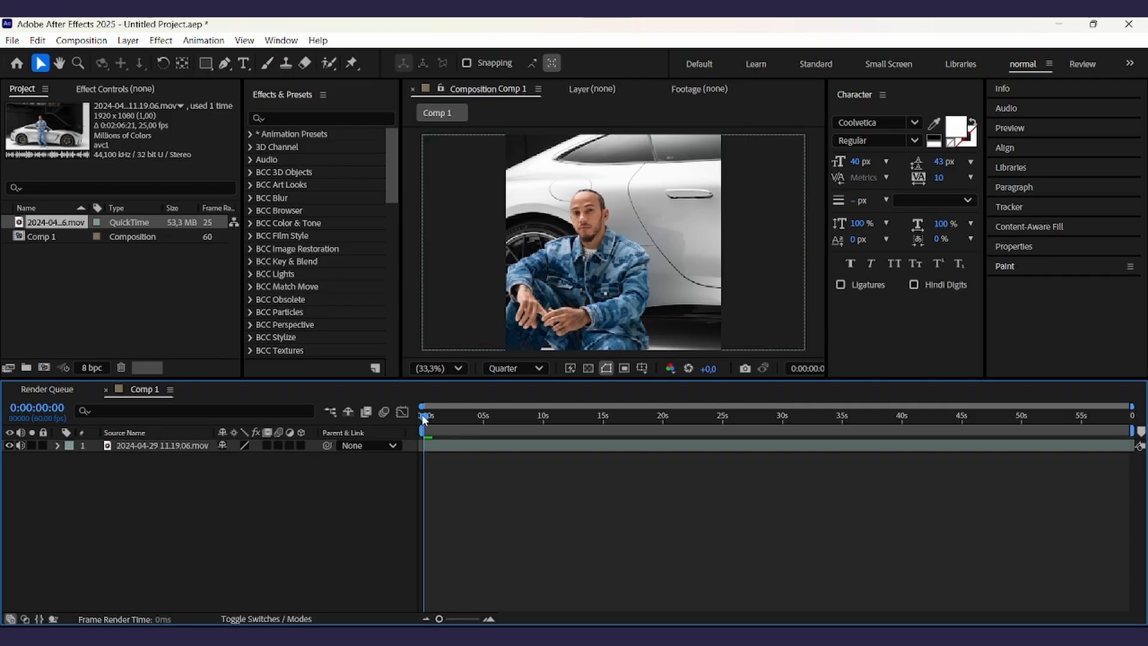
# - Split the footage layer at 0:00:00:27 and preview the composition
pyautogui.moveTo(423, 418); pyautogui.dragTo(423, 421)
pyautogui.moveTo(456, 619); pyautogui.dragTo(468, 619)
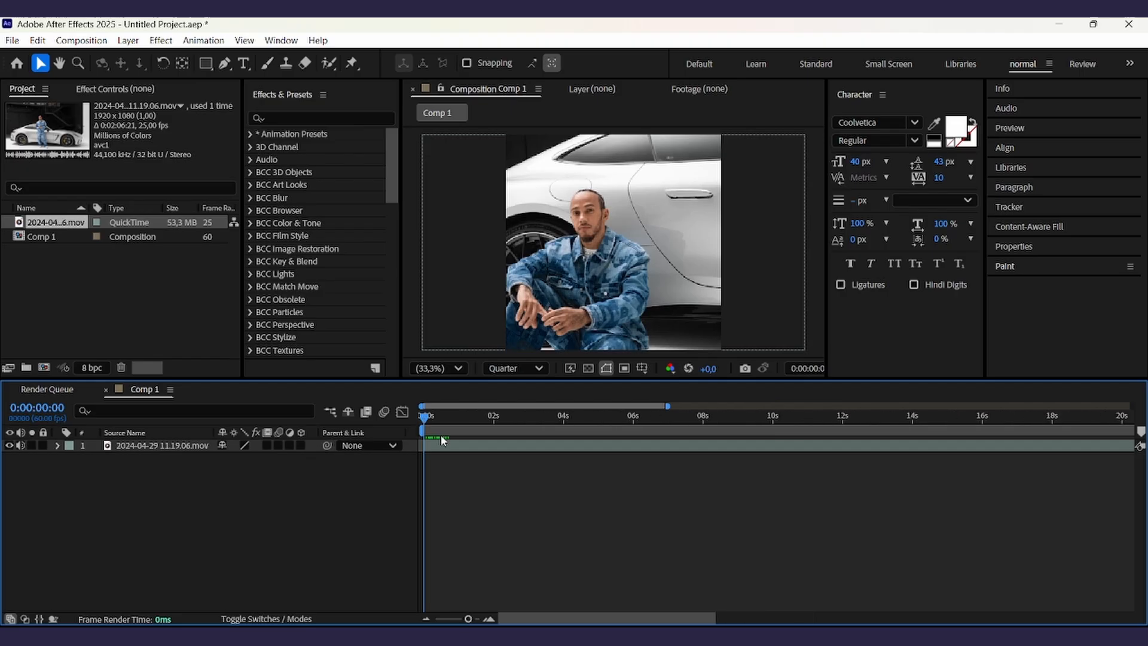
pyautogui.click(439, 418)
pyautogui.click(448, 448)
pyautogui.hotkey('ctrl', 'shift', 'd')
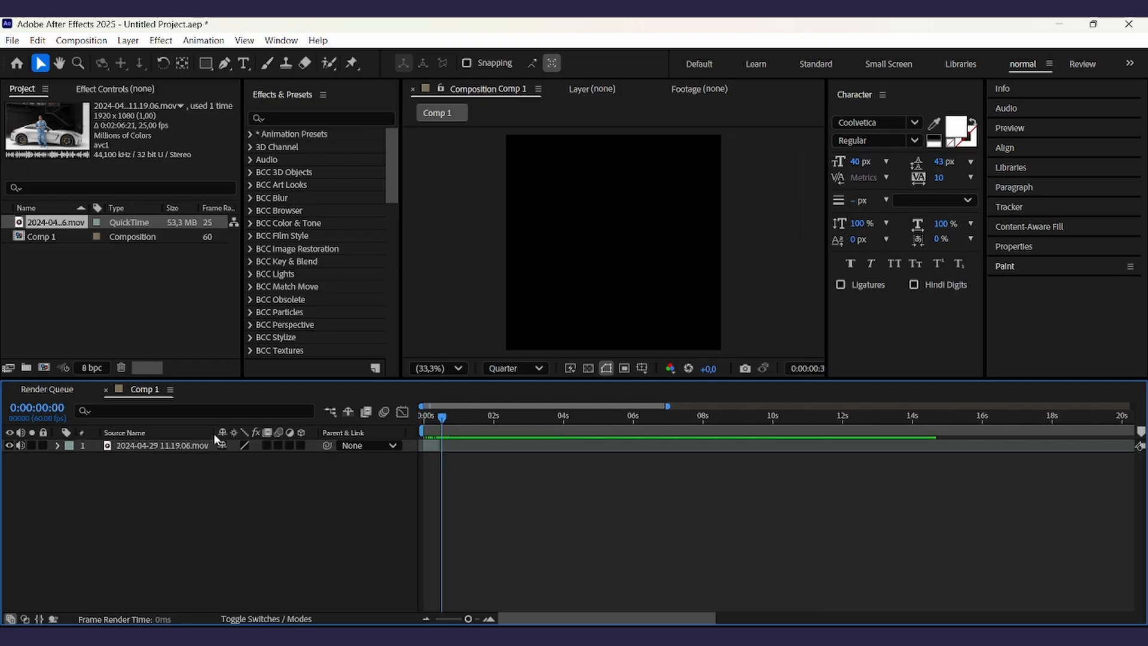
pyautogui.press('space')
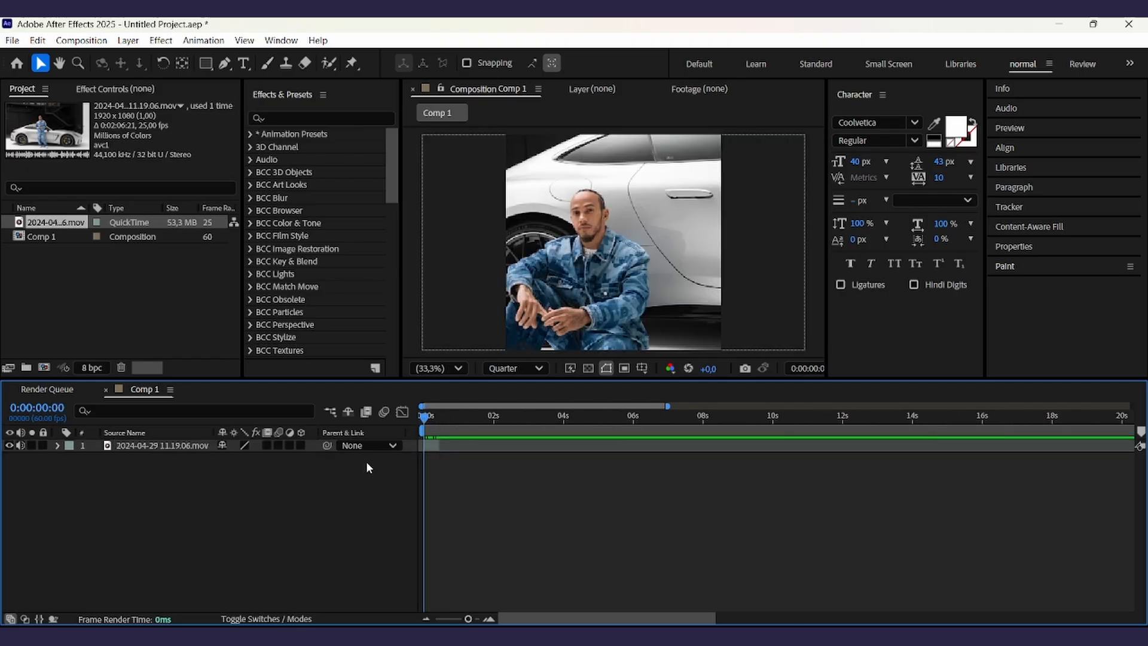
# - Turn off the footage layer's audio
pyautogui.click(21, 446)
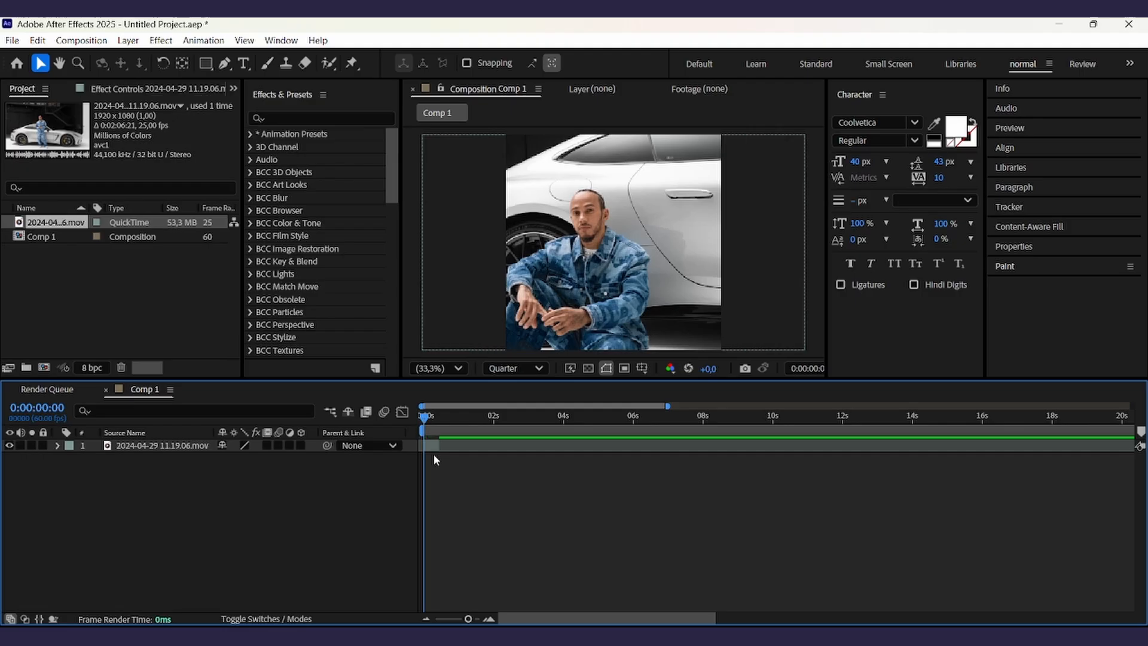
# - Shift the footage layer's Position to 671, 540
pyautogui.click(434, 452)
pyautogui.press('p')
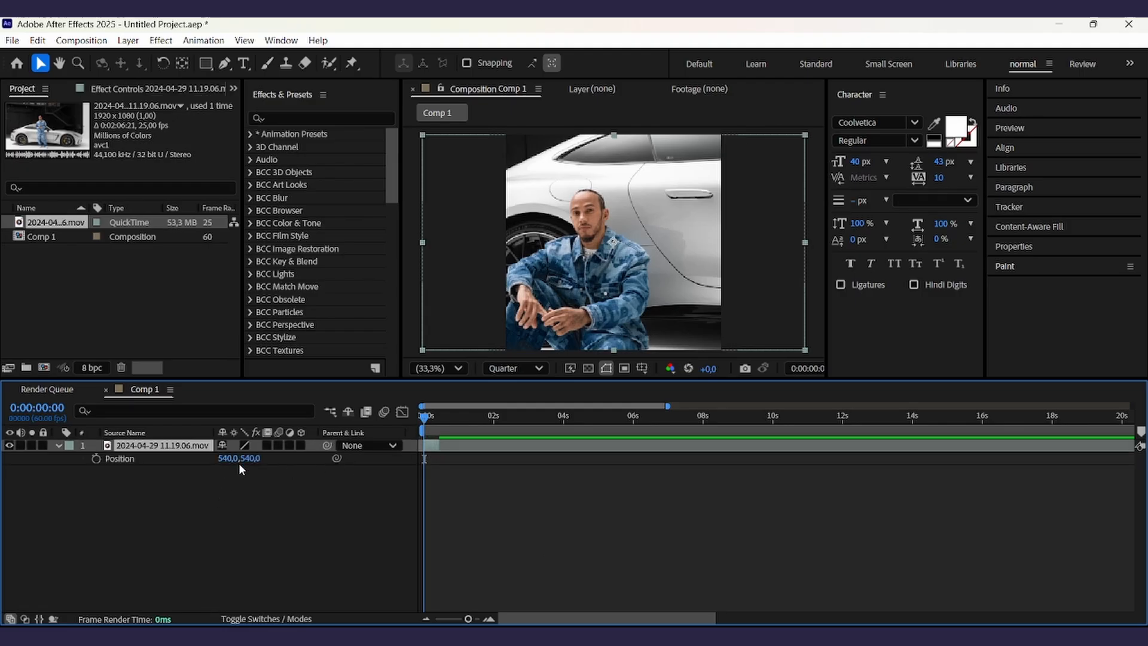
pyautogui.moveTo(231, 458); pyautogui.dragTo(334, 460)
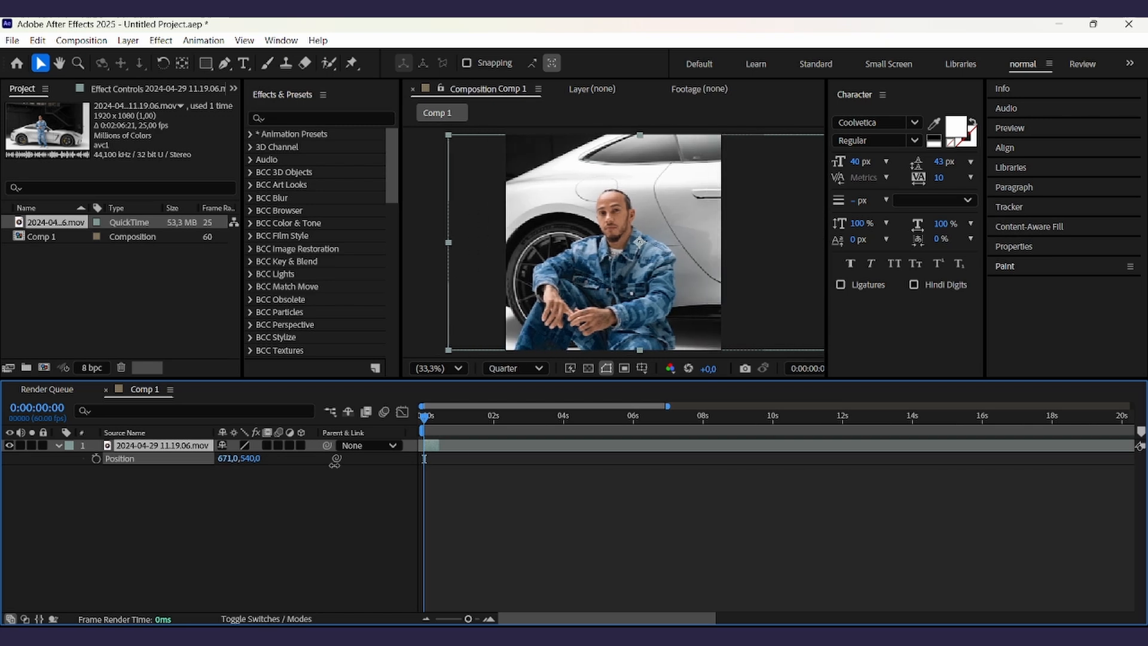
pyautogui.click(436, 471)
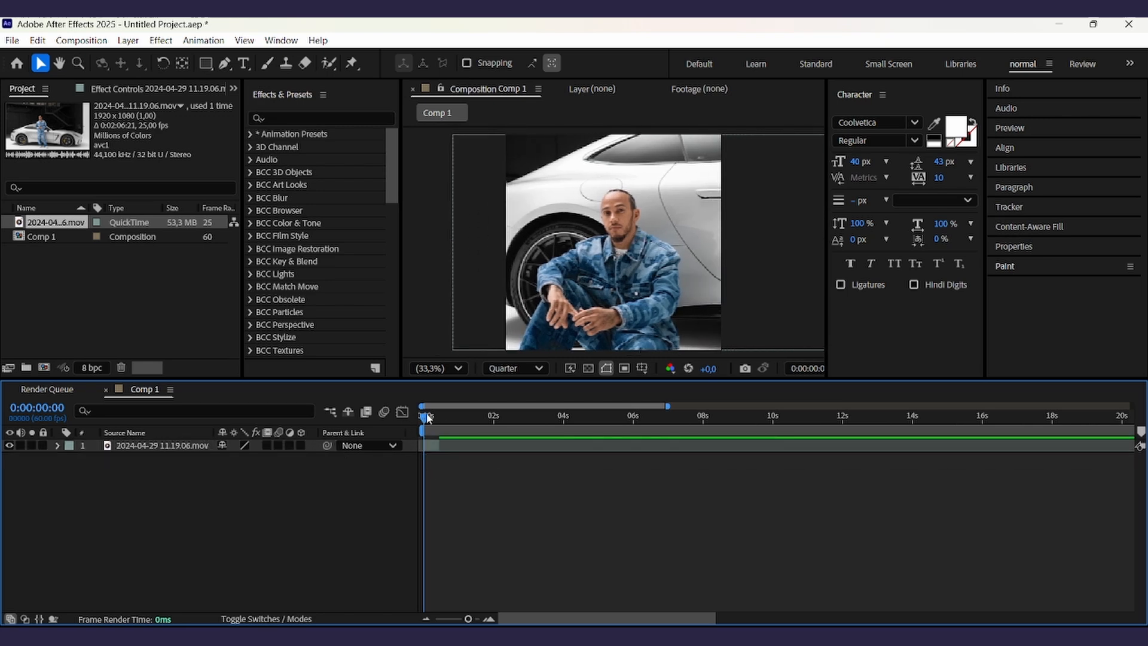
# - Set the footage layer's Position to 624, 540 and return to the start of the timeline
pyautogui.moveTo(427, 416); pyautogui.dragTo(435, 421)
pyautogui.click(435, 448)
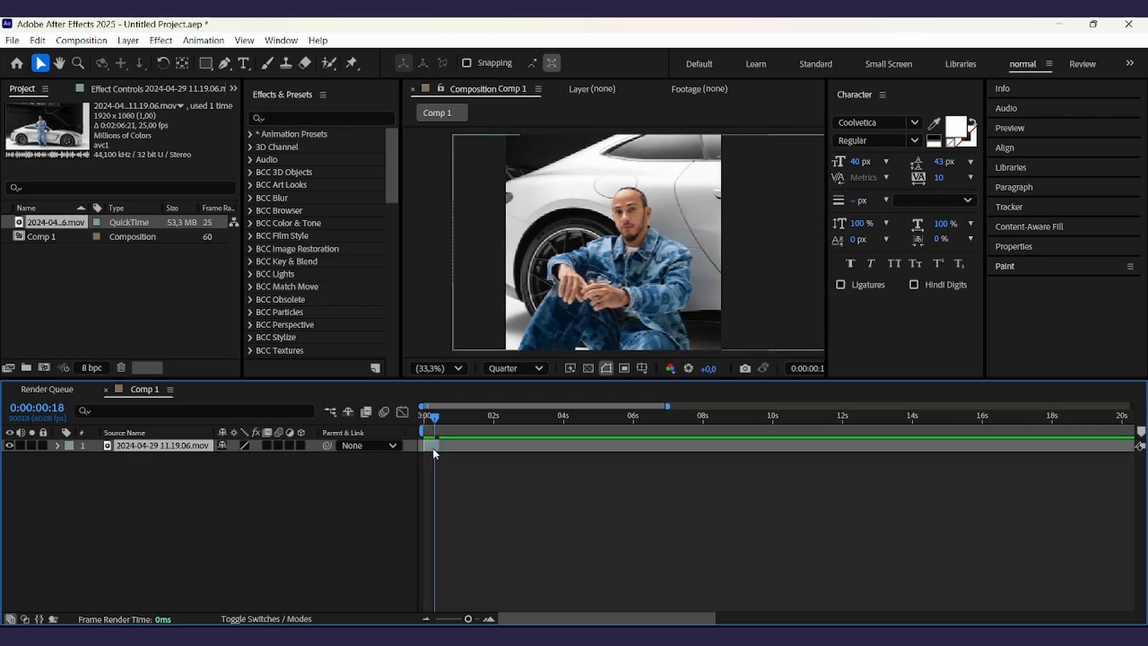
pyautogui.press('p')
pyautogui.moveTo(242, 459); pyautogui.dragTo(196, 476)
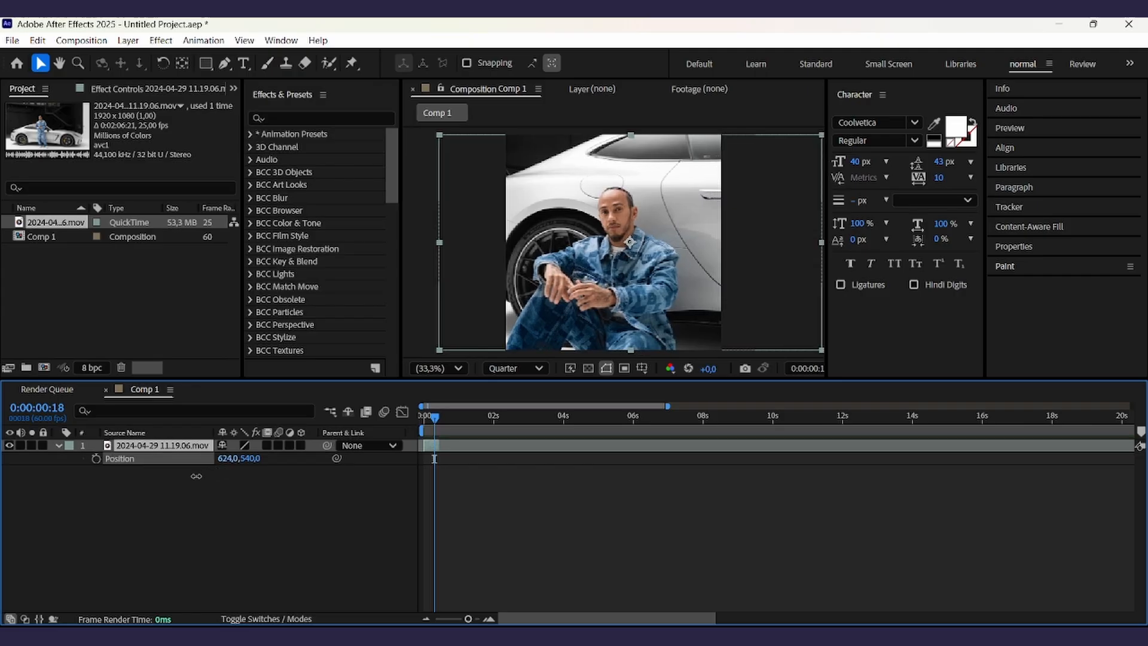
pyautogui.click(197, 476)
pyautogui.press('Home')
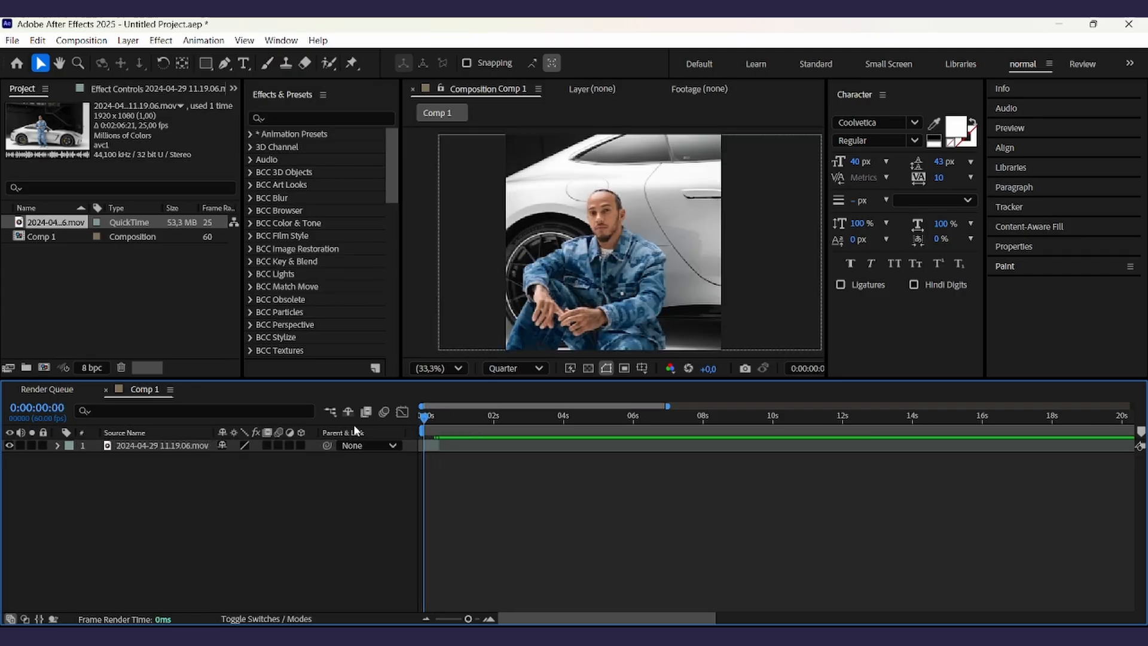
# - Pre-compose the footage layer into a new composition
pyautogui.click(440, 444)
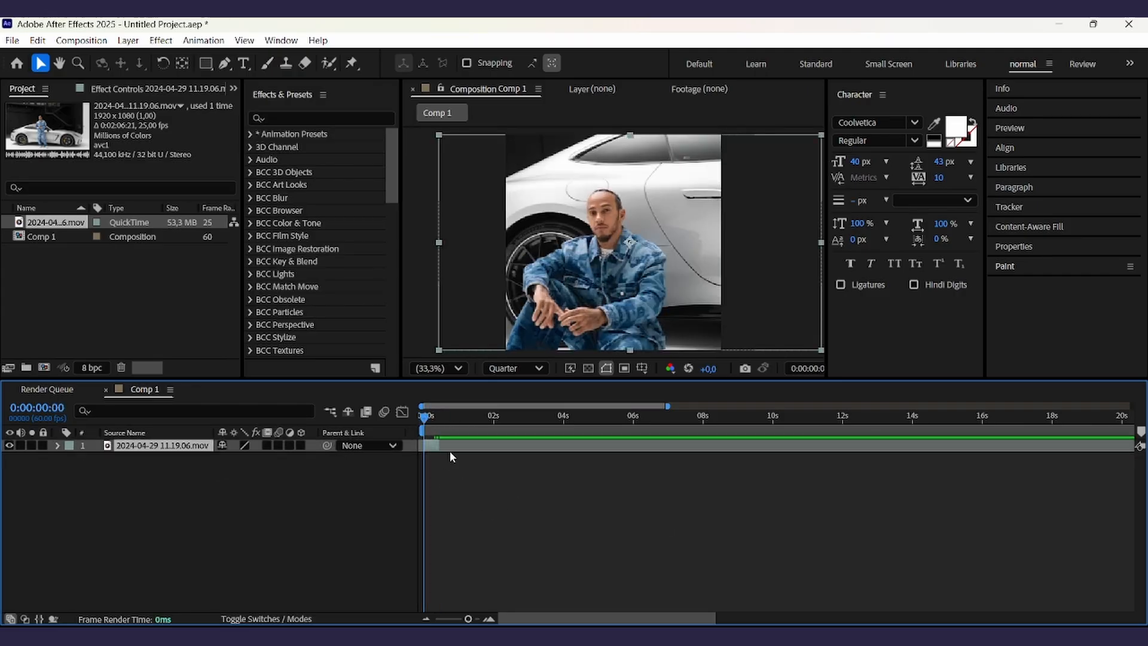
pyautogui.moveTo(468, 619); pyautogui.dragTo(472, 620)
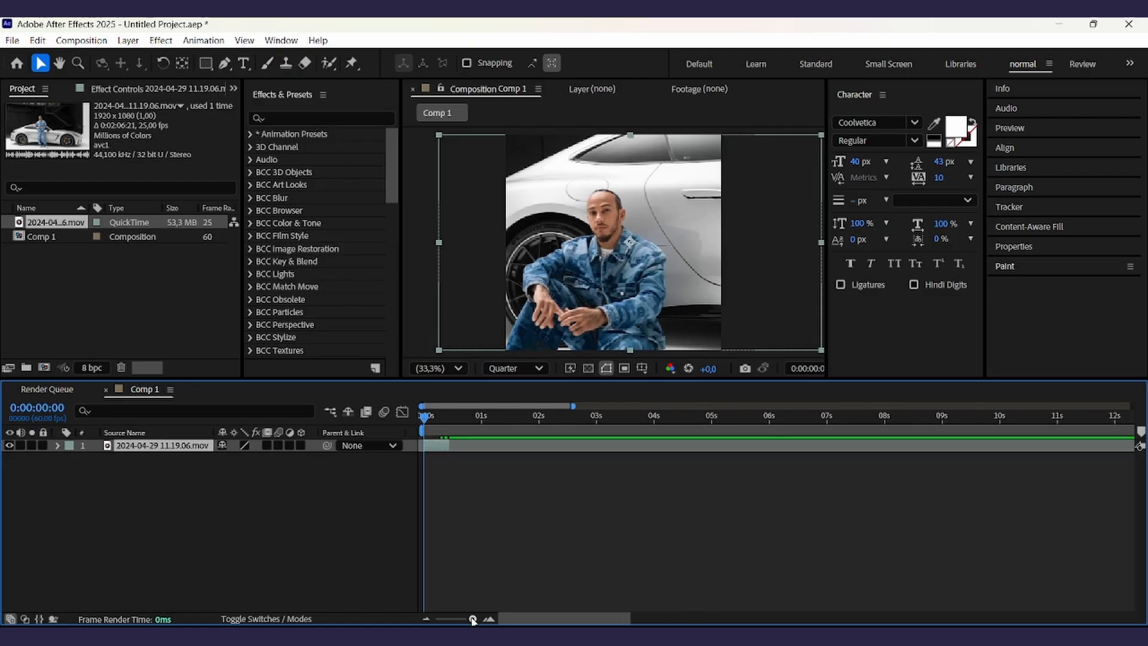
pyautogui.hotkey('ctrl', 'k')
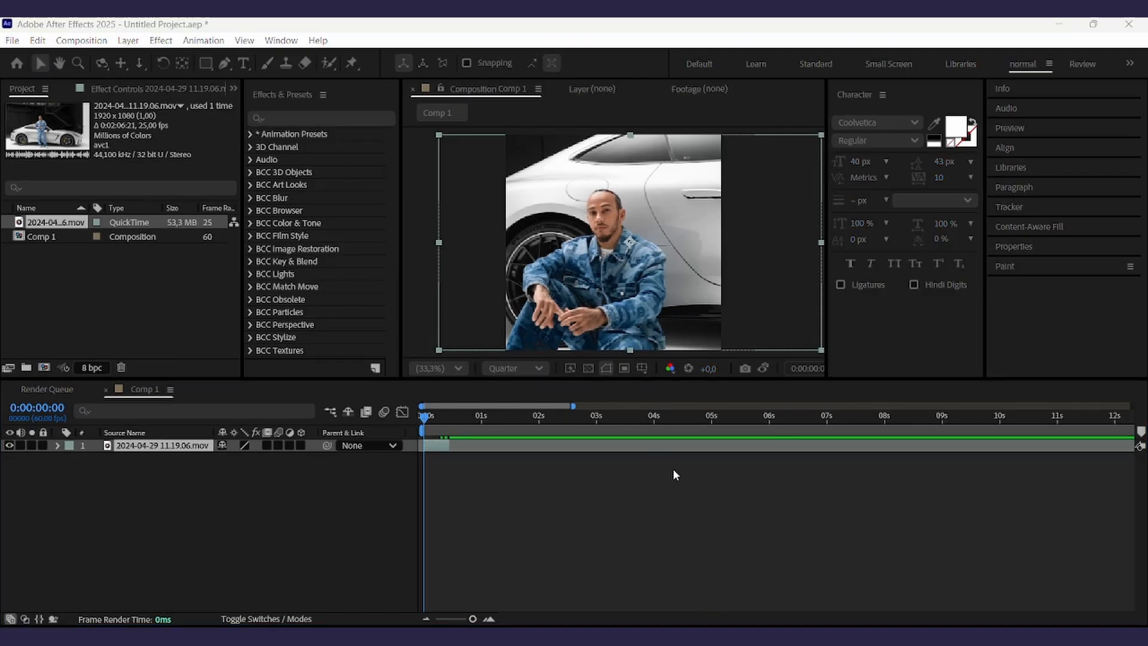
pyautogui.click(660, 453)
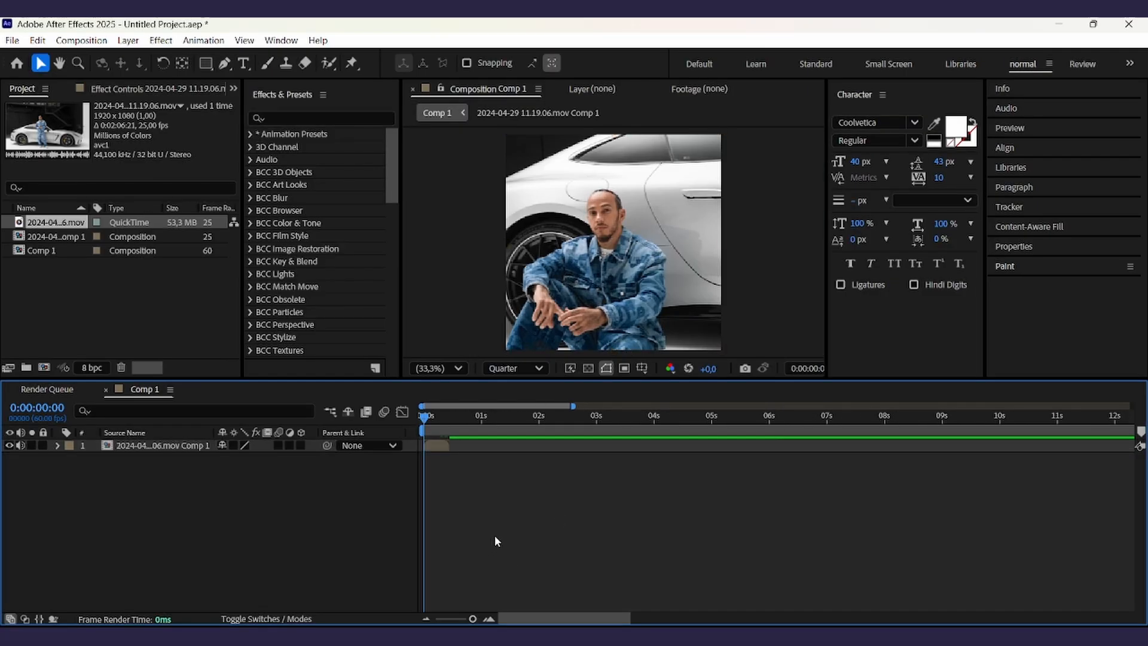
# - Search the effects for twixtor and apply Twixtor Pro to the precomposed layer
pyautogui.click(443, 445)
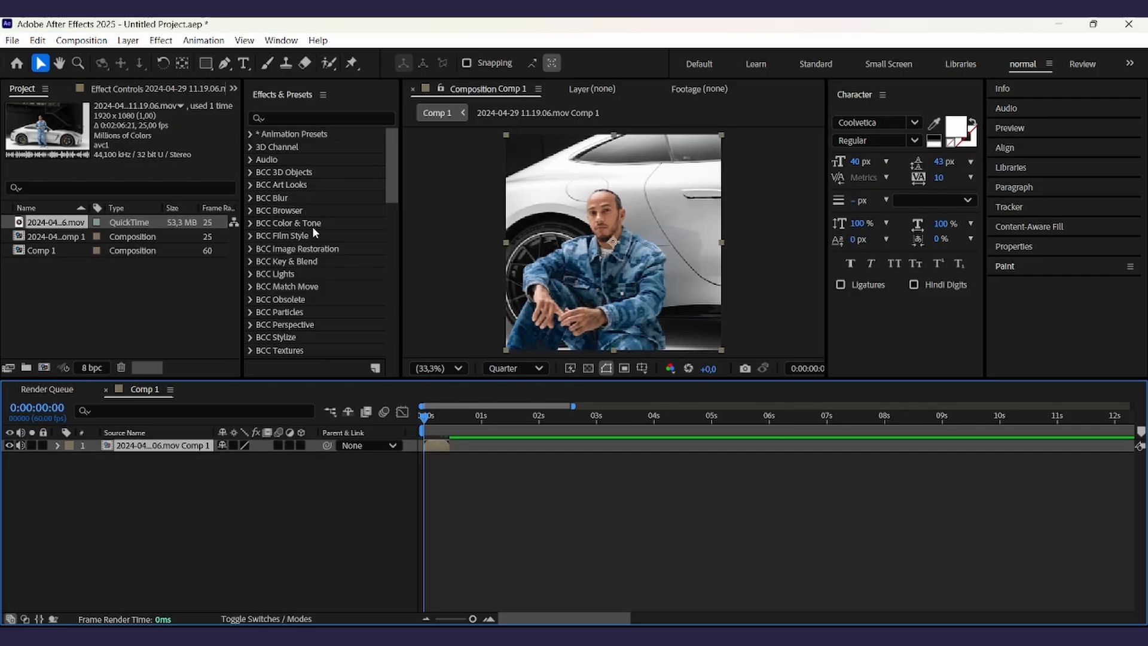
pyautogui.click(307, 117)
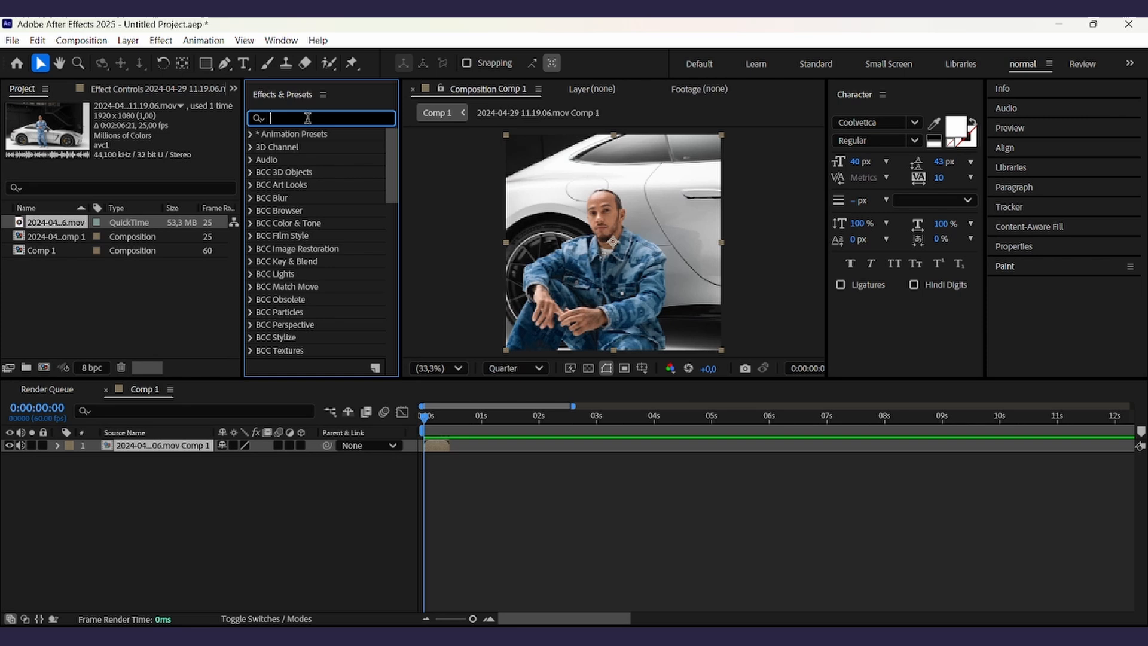
pyautogui.write('twixtor pr')
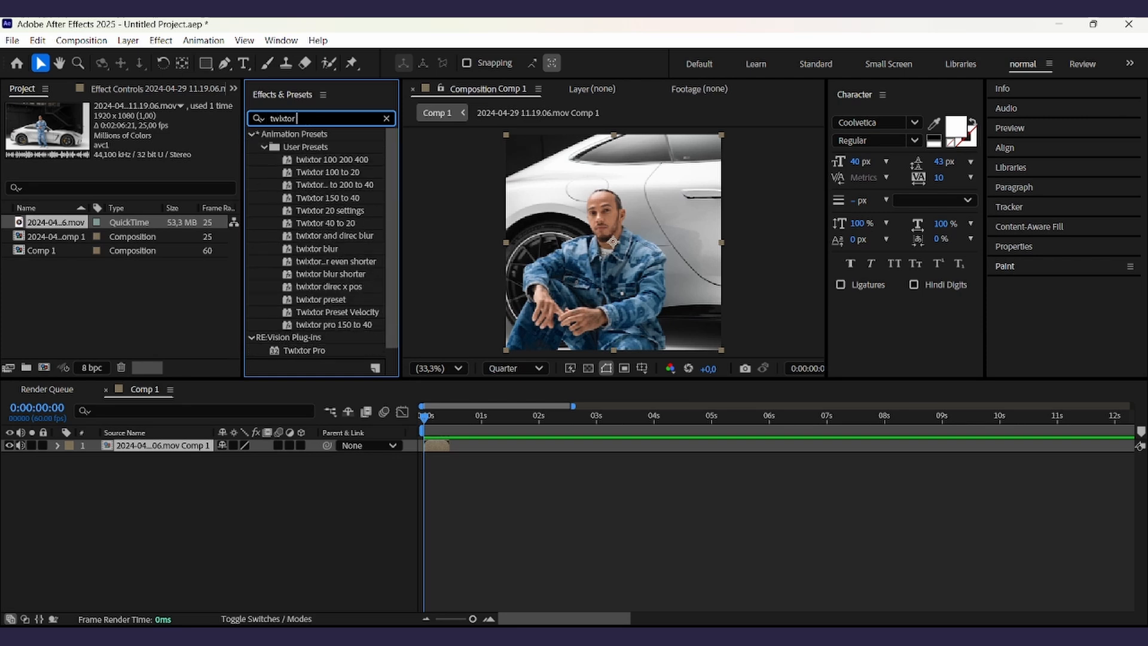
pyautogui.moveTo(309, 212); pyautogui.dragTo(471, 447)
# - Browse the Twixtor plug-in list and clear the effects search field
pyautogui.click(327, 118)
pyautogui.press('BackSpace')
pyautogui.press('BackSpace')
pyautogui.press('BackSpace')
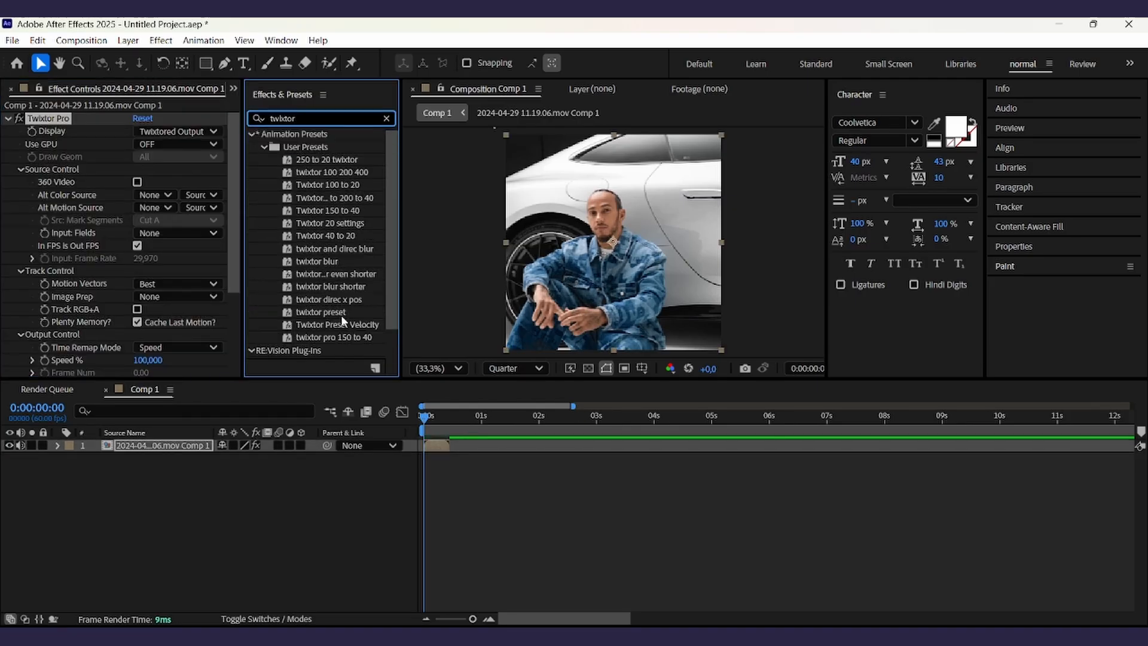
pyautogui.scroll(-2, 327, 302)
pyautogui.click(317, 508)
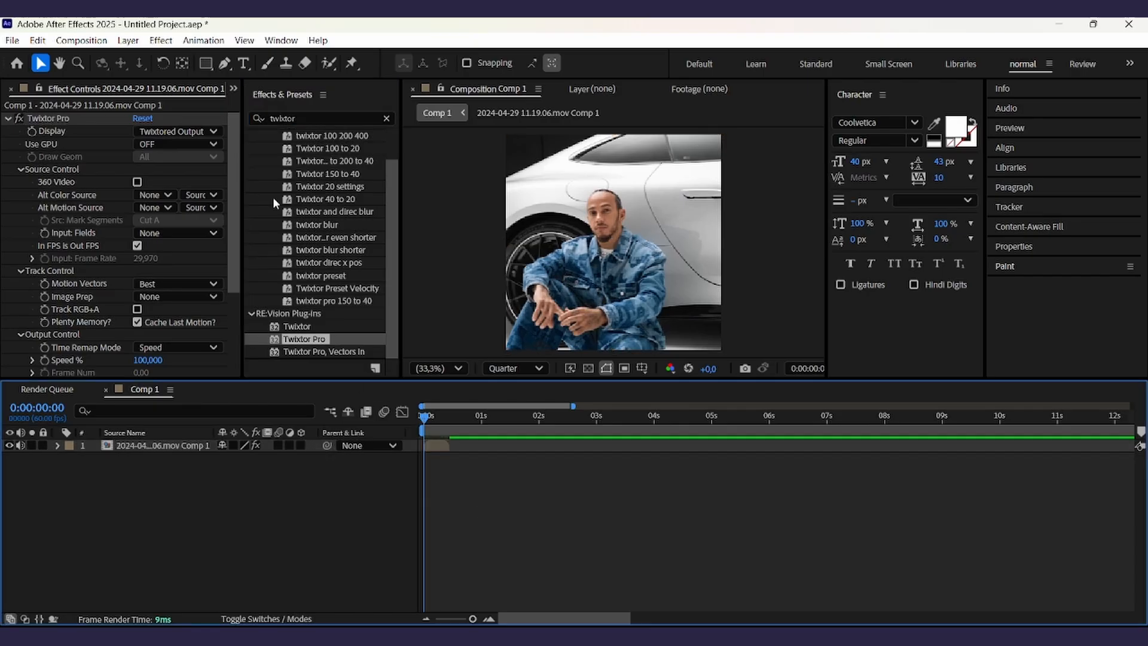
pyautogui.scroll(2, 275, 179)
pyautogui.click(306, 118)
pyautogui.press('BackSpace')
pyautogui.click(450, 460)
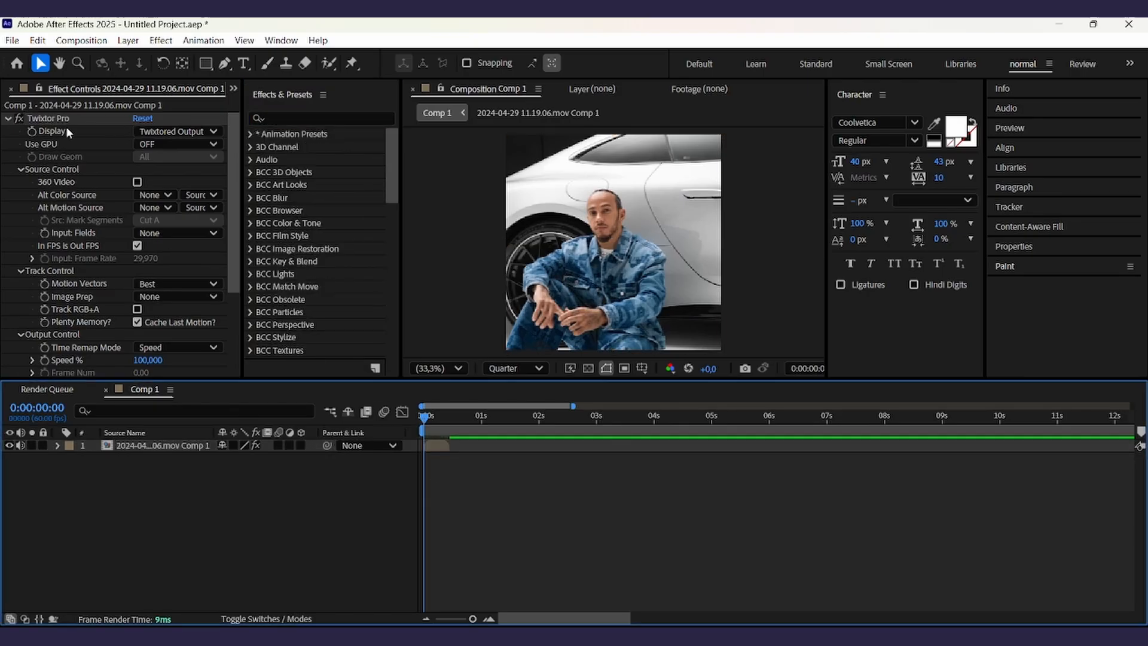
# - Review the Twixtor Pro settings in the effect controls
pyautogui.scroll(-4, 130, 185)
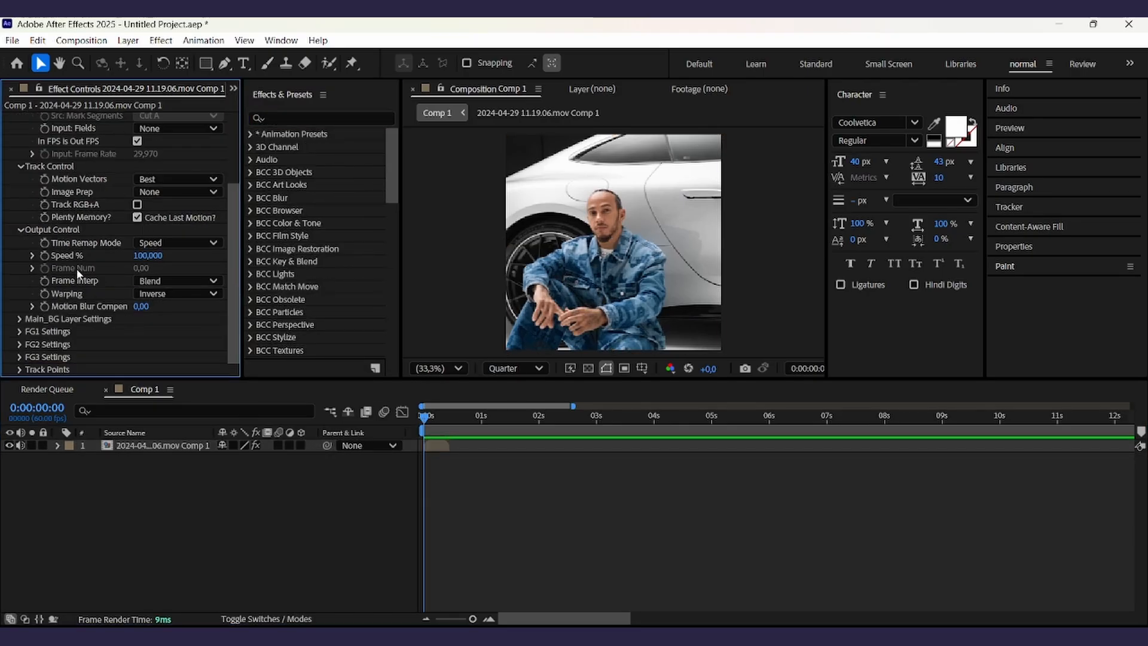
pyautogui.scroll(4, 77, 268)
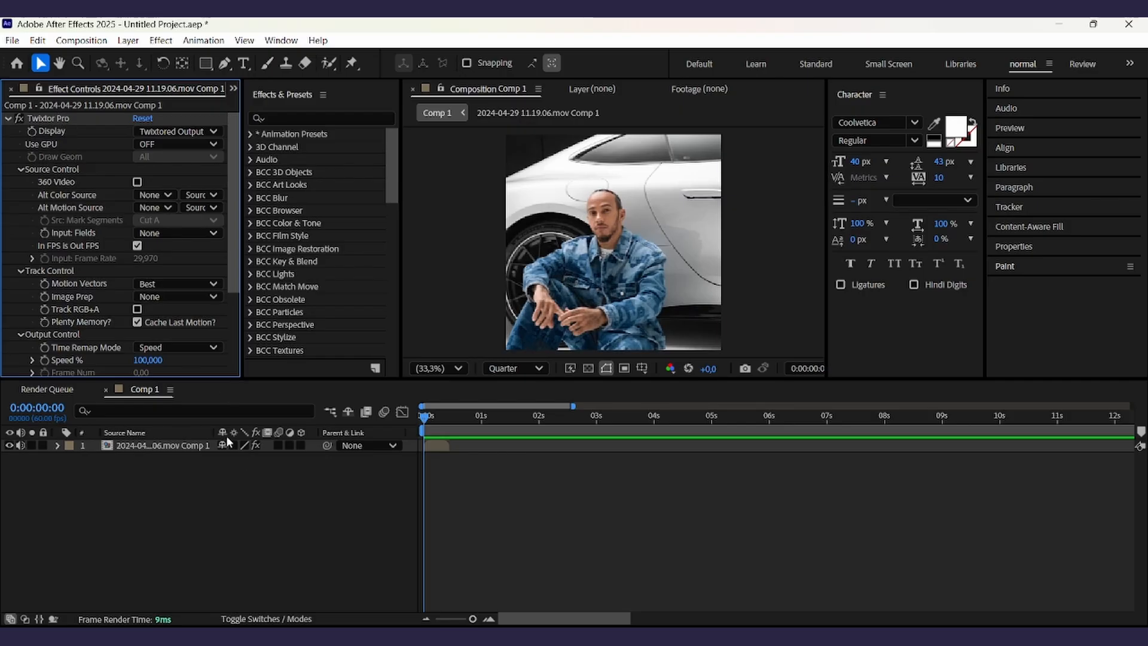
pyautogui.scroll(-1, 103, 302)
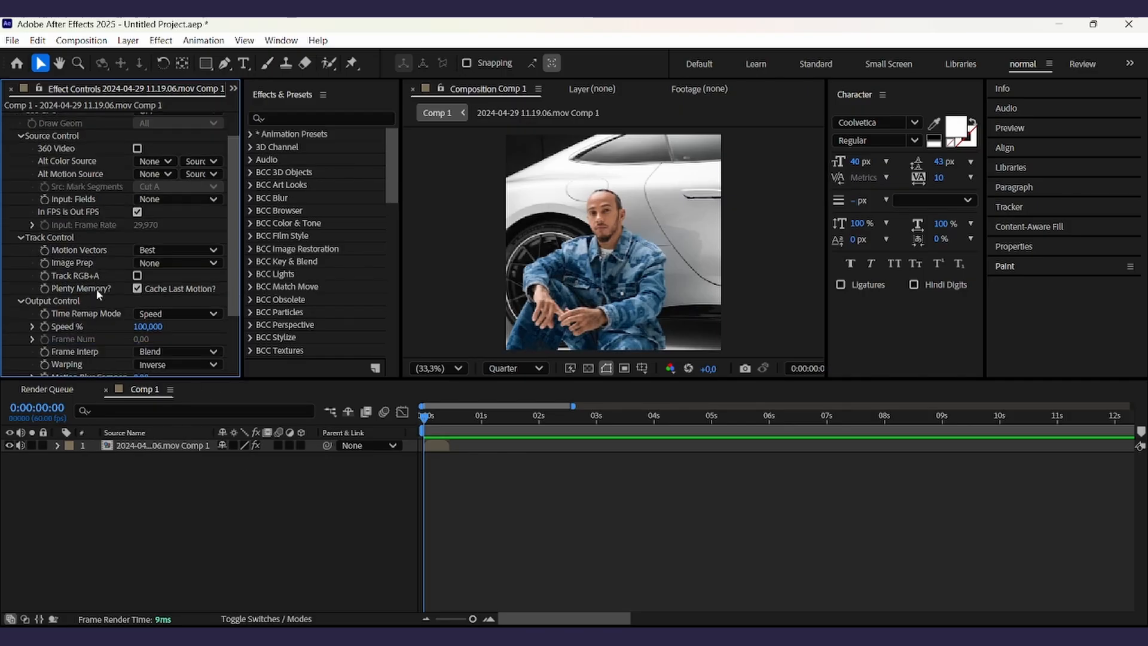
pyautogui.scroll(1, 135, 251)
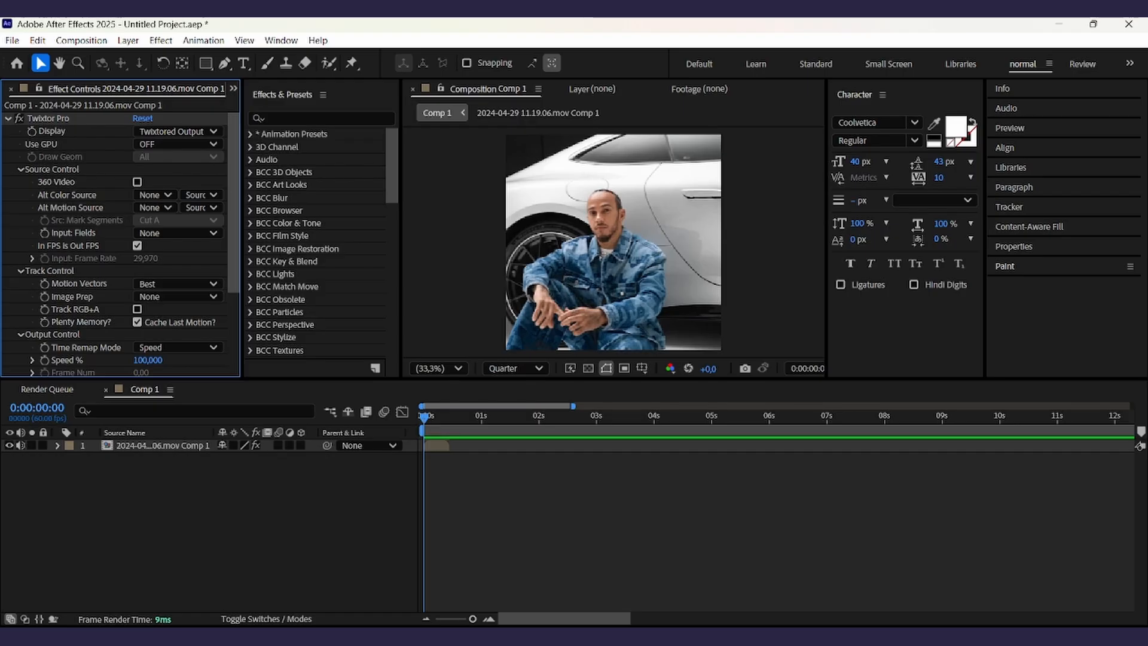
pyautogui.scroll(-3, 101, 281)
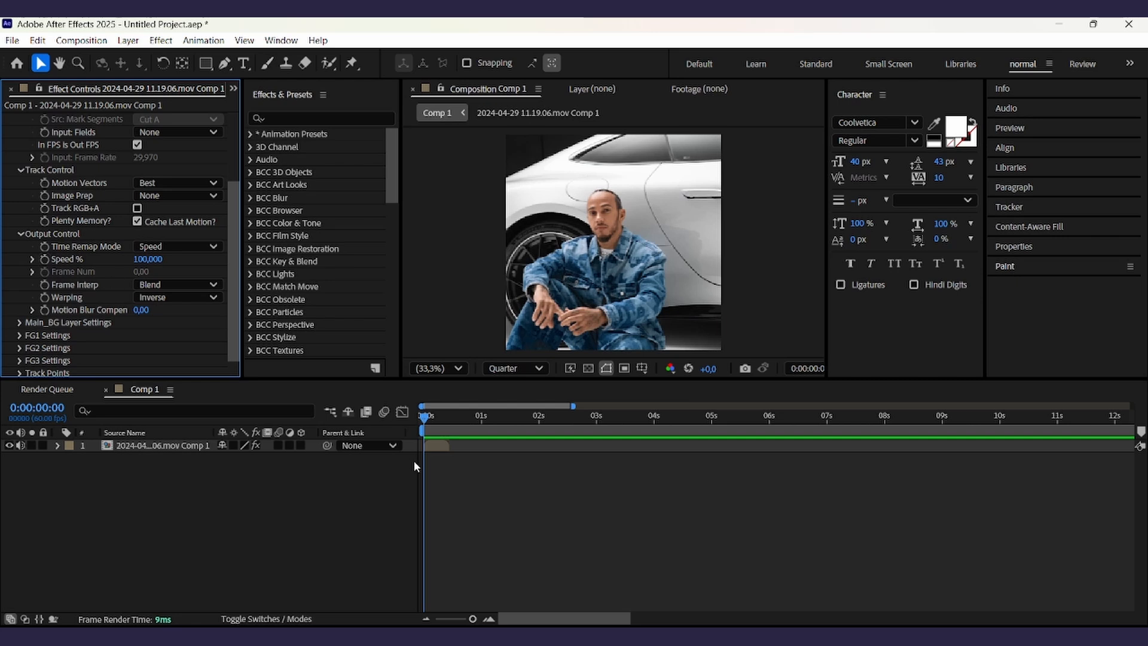
# - Set a starting keyframe for Twixtor Pro's Speed % on the layer and reveal its keyframes in the timeline
pyautogui.click(435, 444)
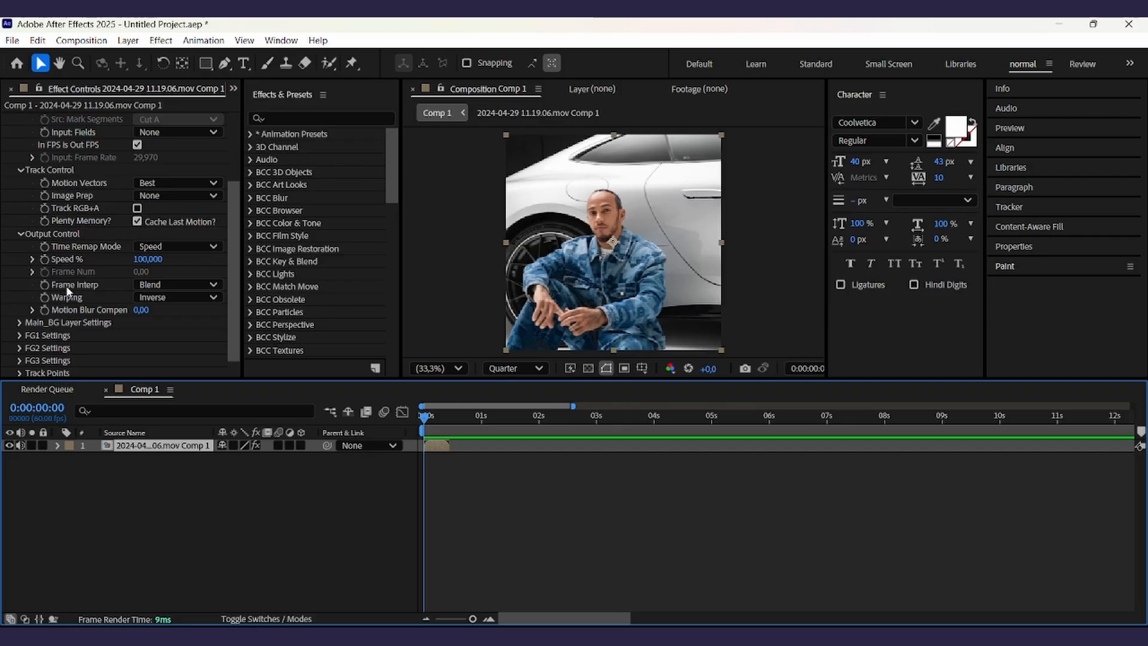
pyautogui.scroll(-1, 48, 330)
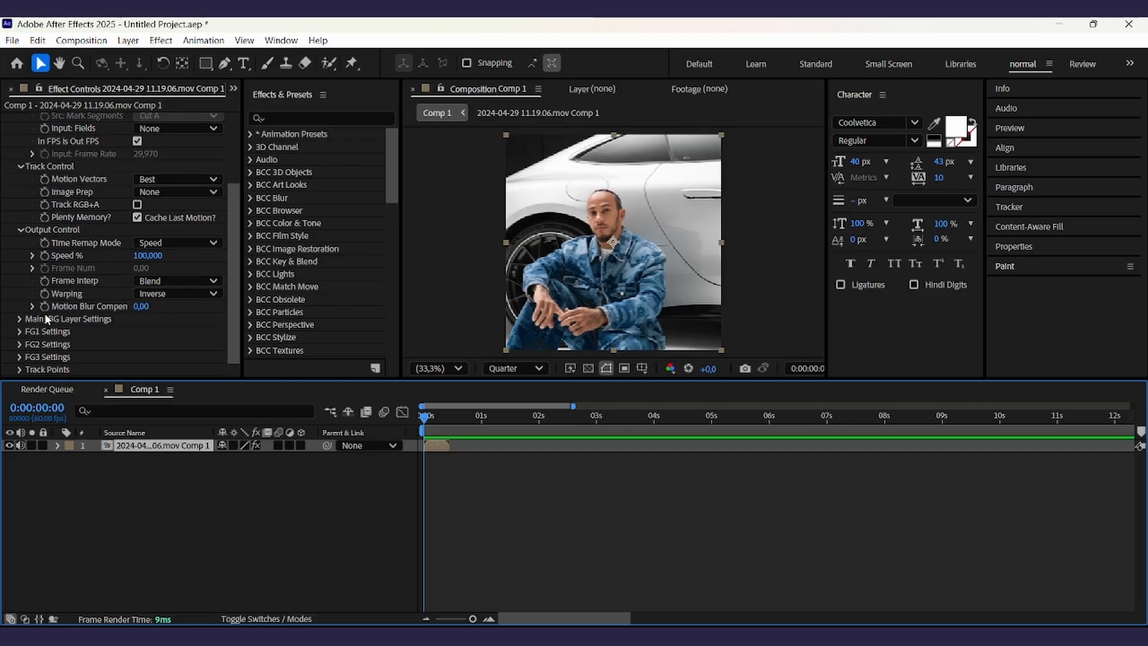
pyautogui.scroll(3, 102, 226)
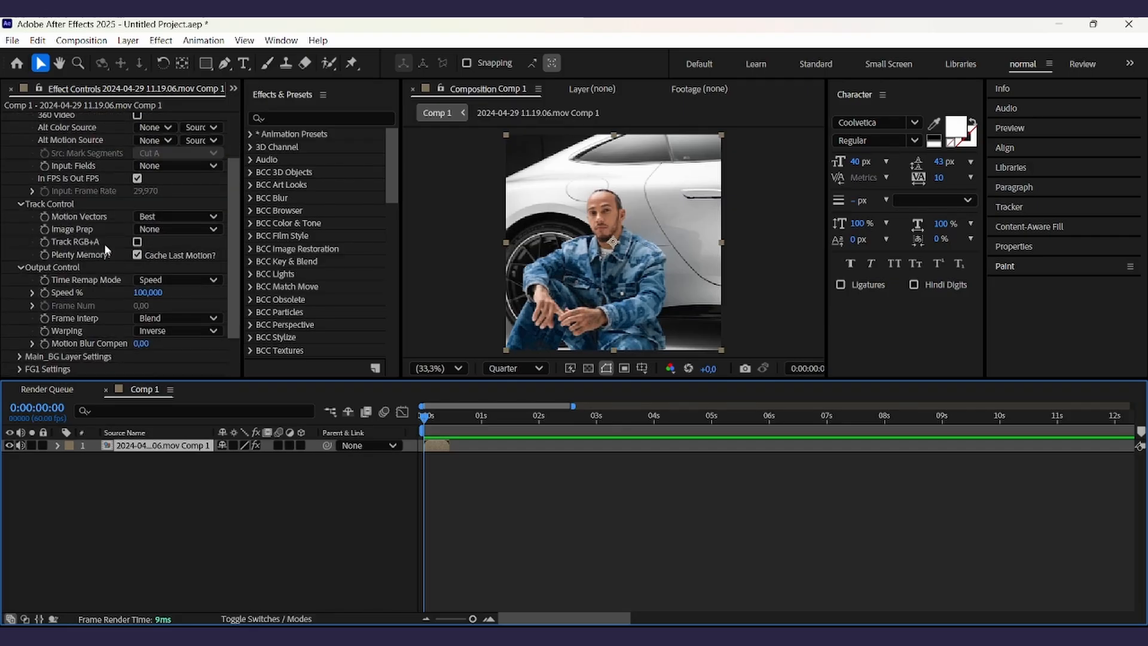
pyautogui.click(45, 293)
pyautogui.click(439, 445)
pyautogui.press('u')
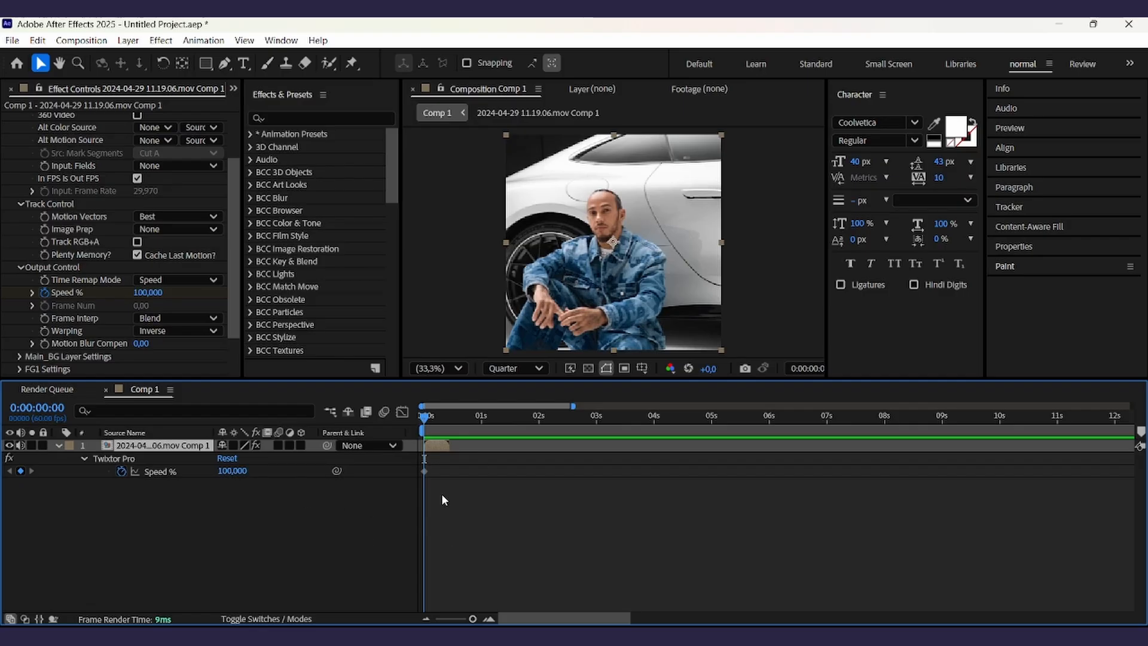
pyautogui.click(423, 472)
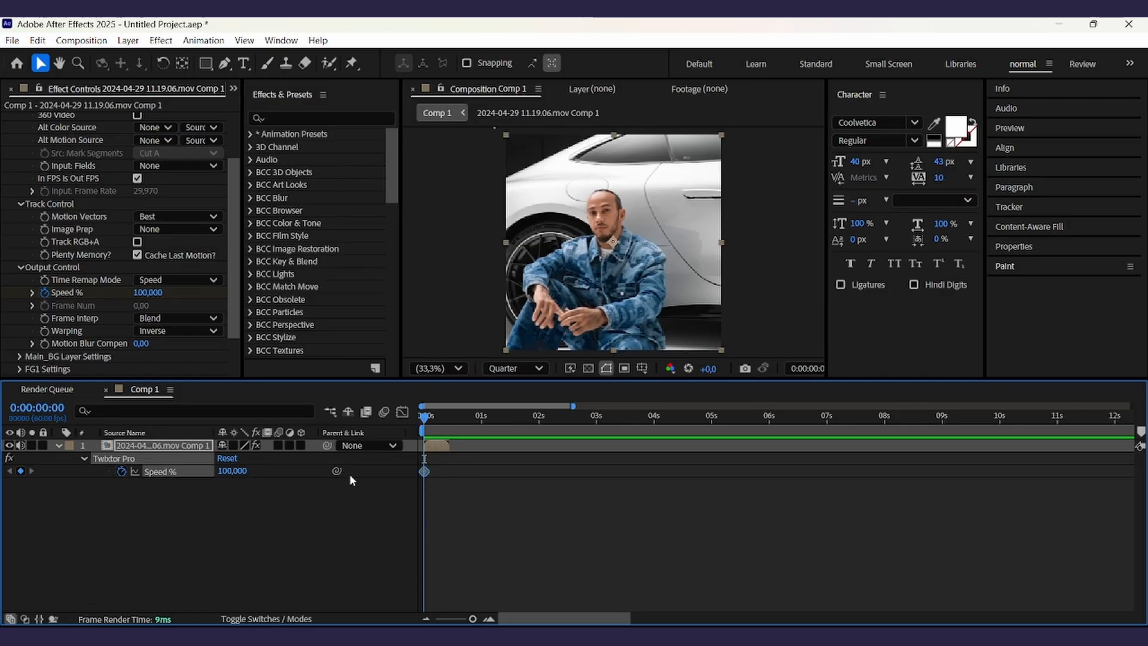
pyautogui.click(537, 521)
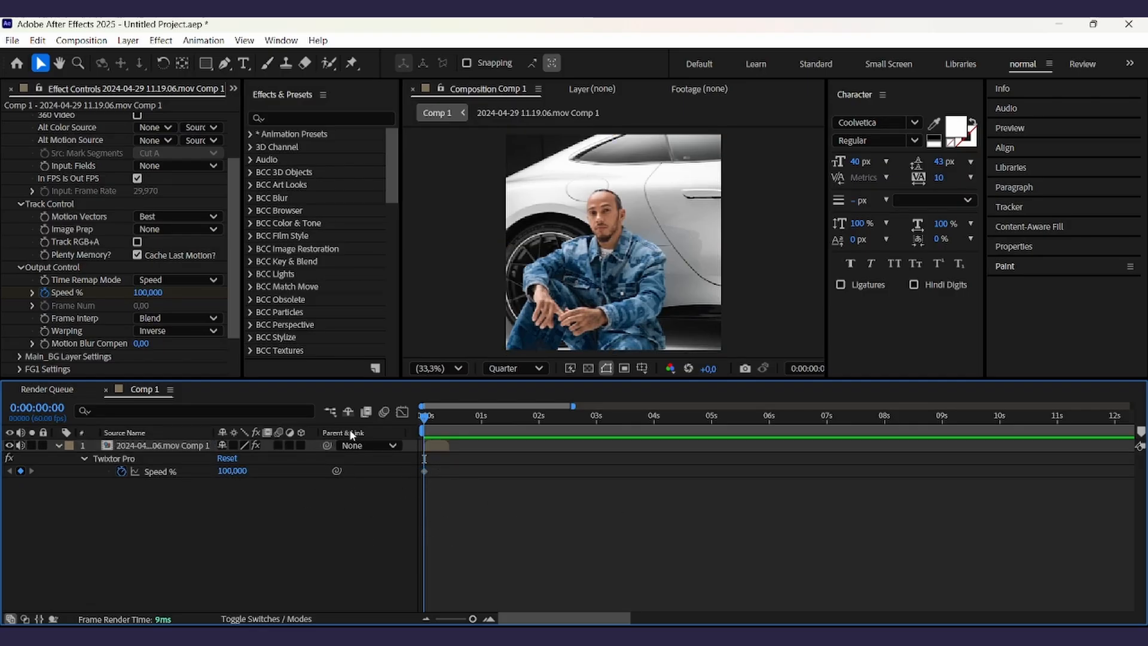
# - Two frames in, set Speed % to 200 to add a second keyframe
pyautogui.press('pagedown')
pyautogui.press('pagedown')
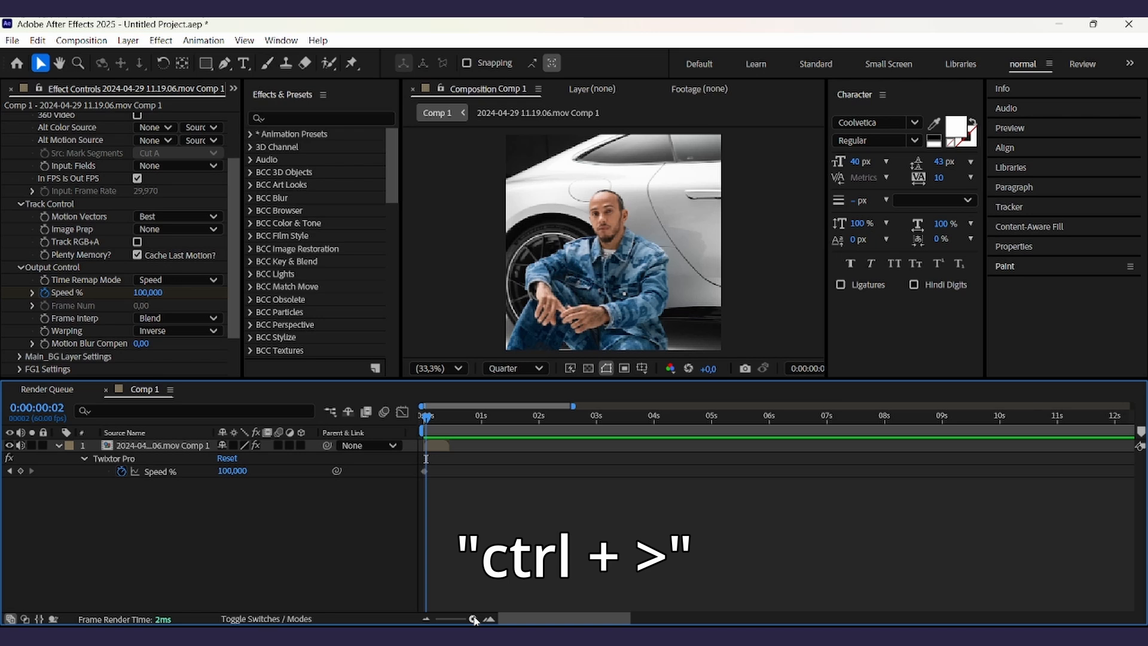
pyautogui.hotkey('ctrl', '>')
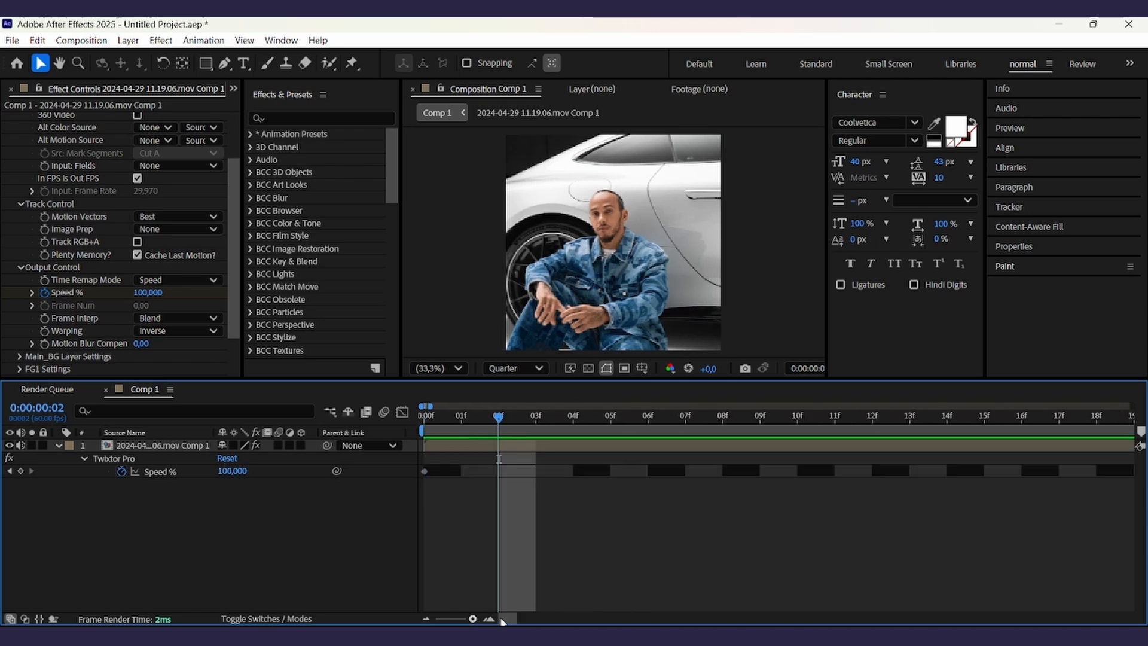
pyautogui.press('Home')
pyautogui.moveTo(464, 423); pyautogui.dragTo(488, 426)
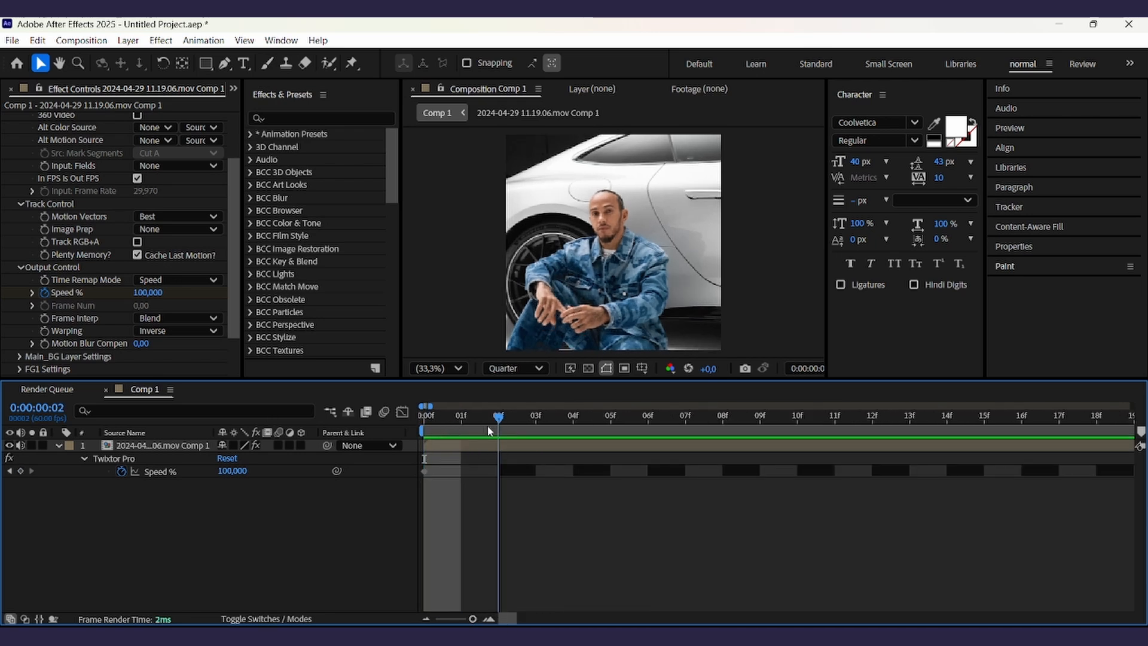
pyautogui.click(232, 471)
pyautogui.write('200')
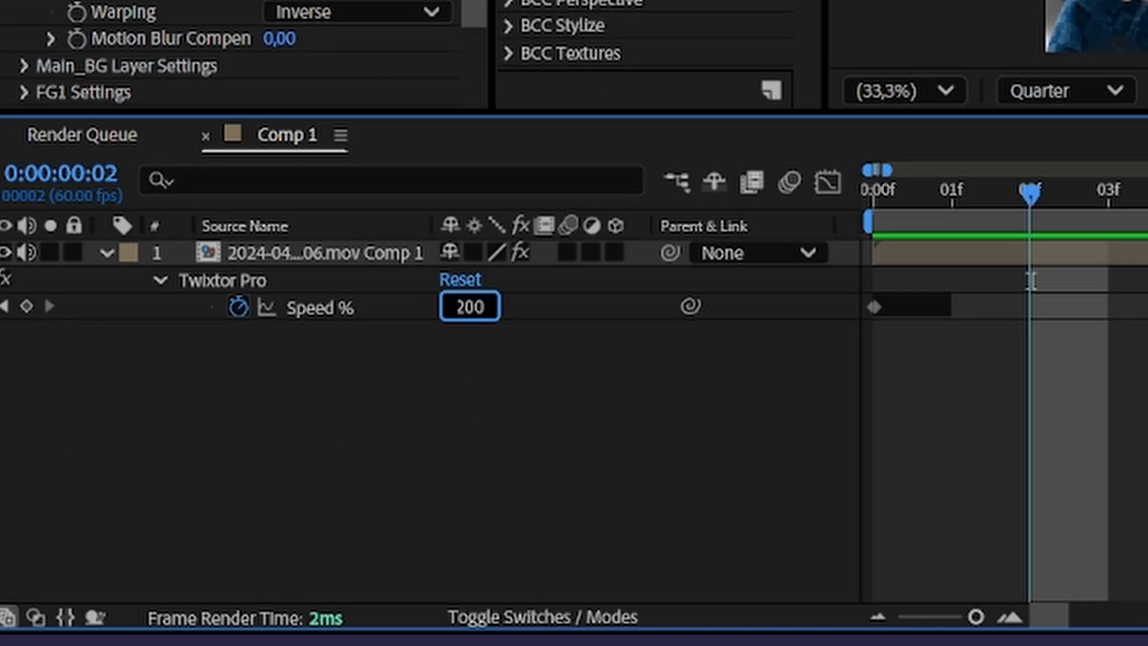
pyautogui.press('Return')
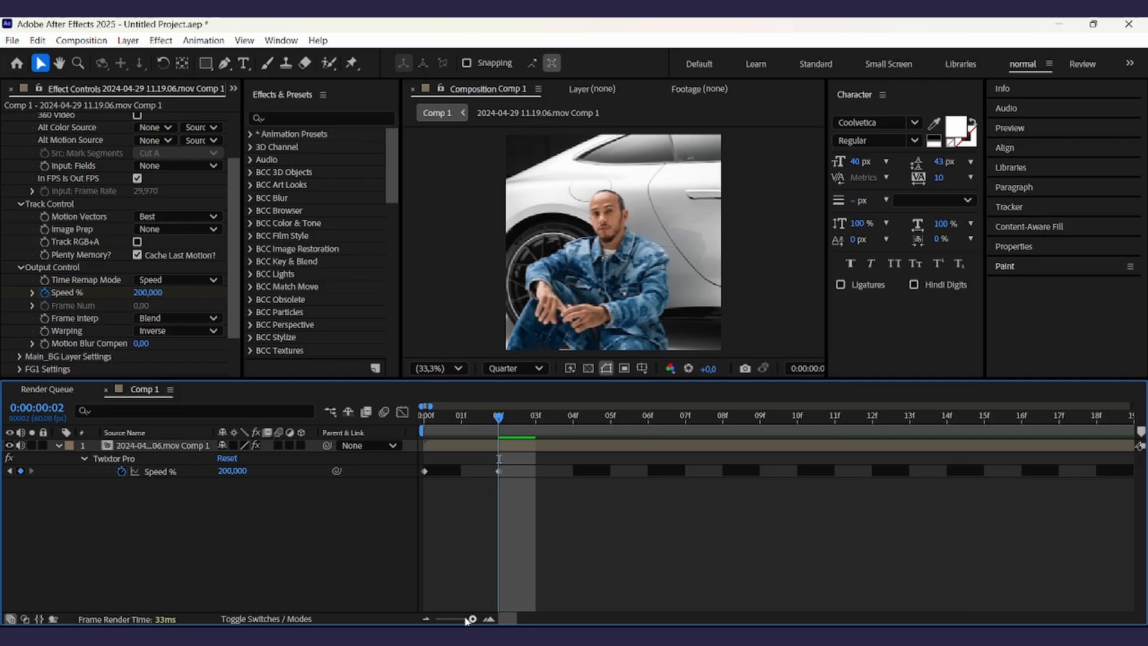
# - At frame 27, set Speed % to 108
pyautogui.moveTo(976, 619)
pyautogui.mouseDown()
pyautogui.moveTo(965, 618)
pyautogui.moveTo(976, 619)
pyautogui.mouseUp()
pyautogui.moveTo(473, 619); pyautogui.dragTo(479, 622)
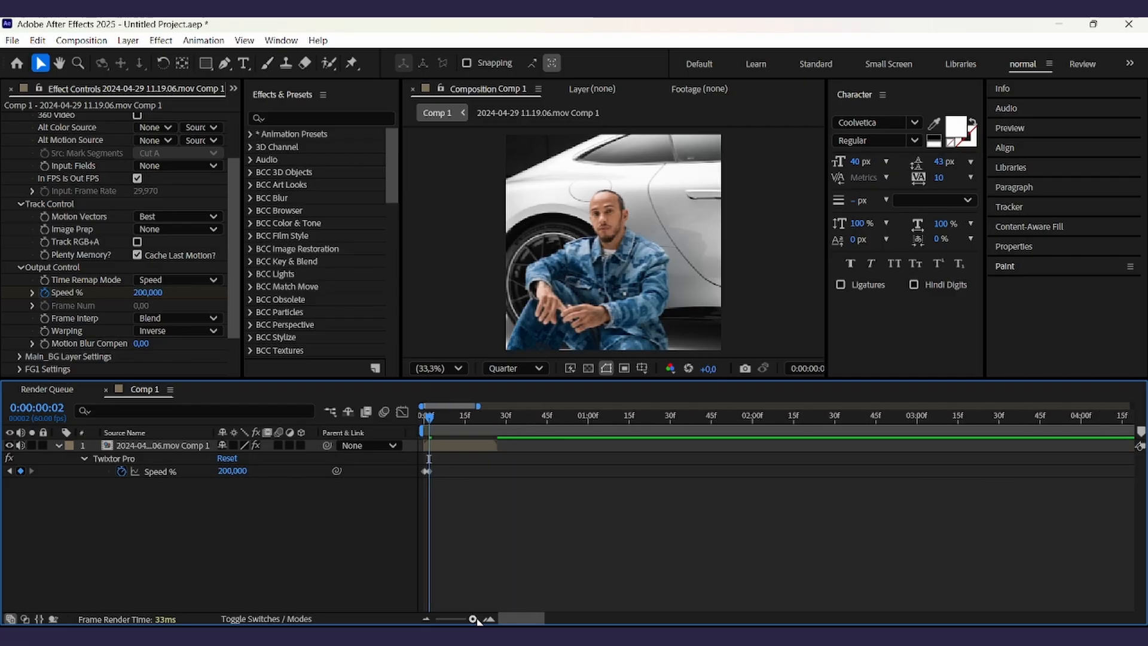
pyautogui.click(494, 412)
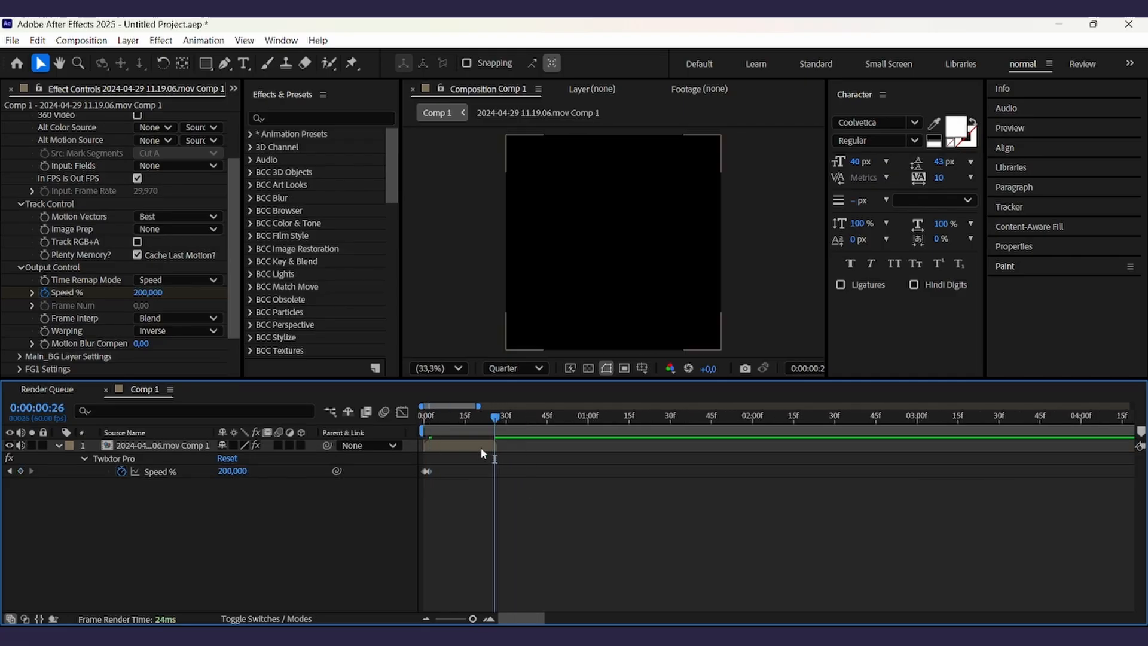
pyautogui.press('pagedown')
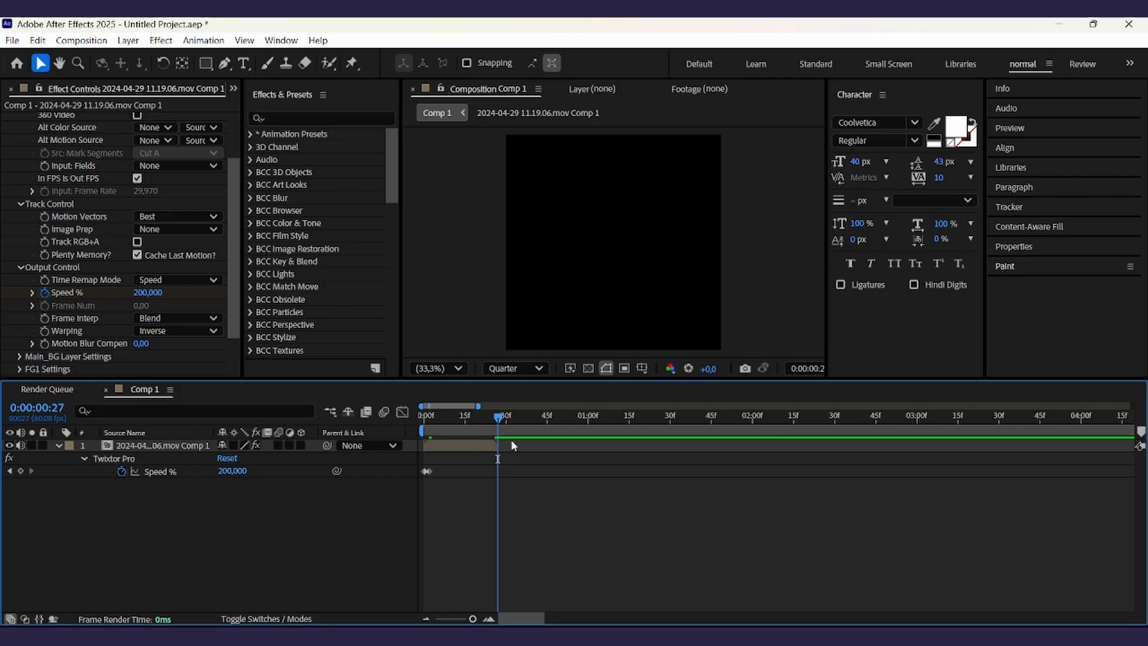
pyautogui.click(232, 472)
pyautogui.write('108')
pyautogui.press('Return')
# - Two frames earlier, at frame 25, set Speed % to 200
pyautogui.press('pageup')
pyautogui.press('pageup')
pyautogui.click(232, 471)
pyautogui.write('200')
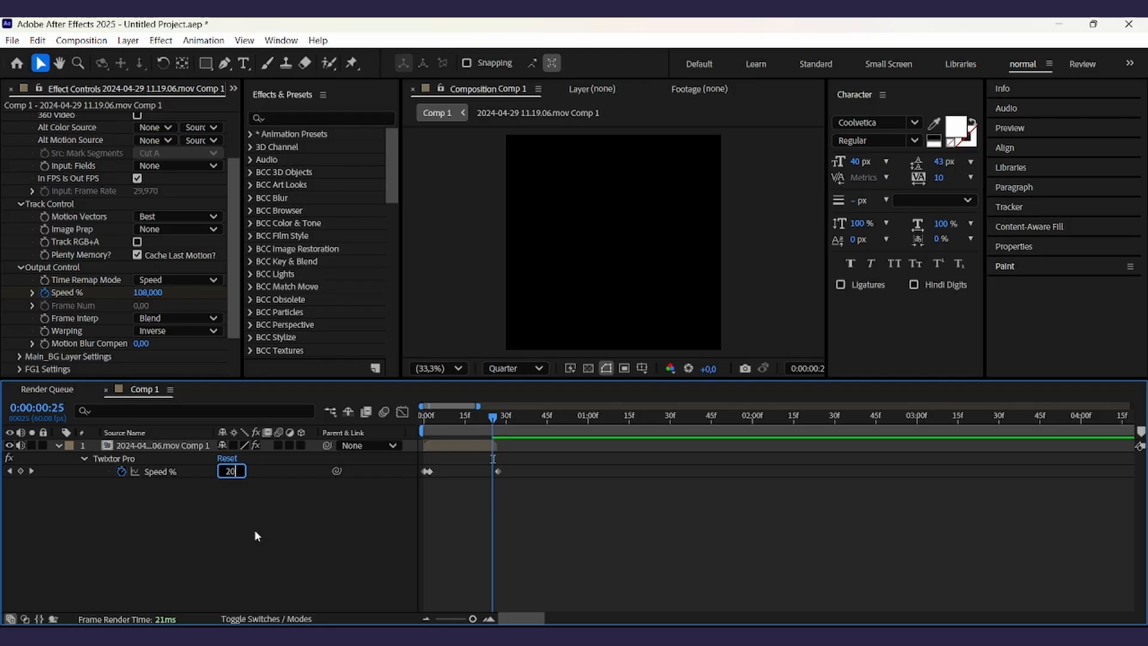
pyautogui.press('Return')
# - At frame 14, set Speed % to 50 to create the slow-motion dip
pyautogui.click(461, 426)
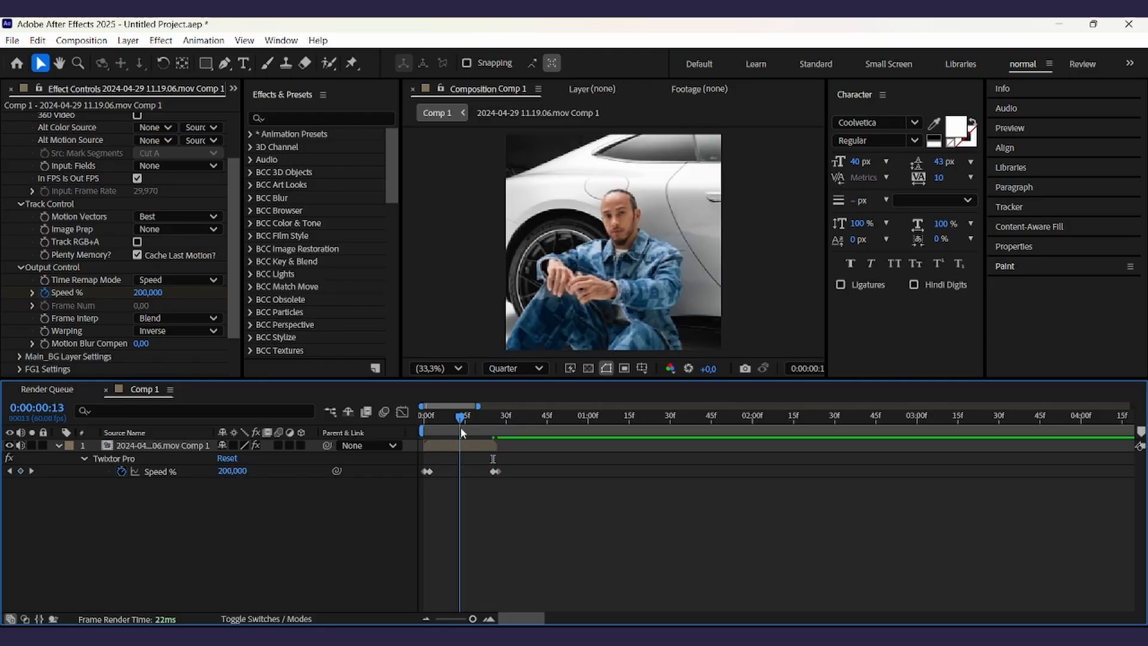
pyautogui.press('pagedown')
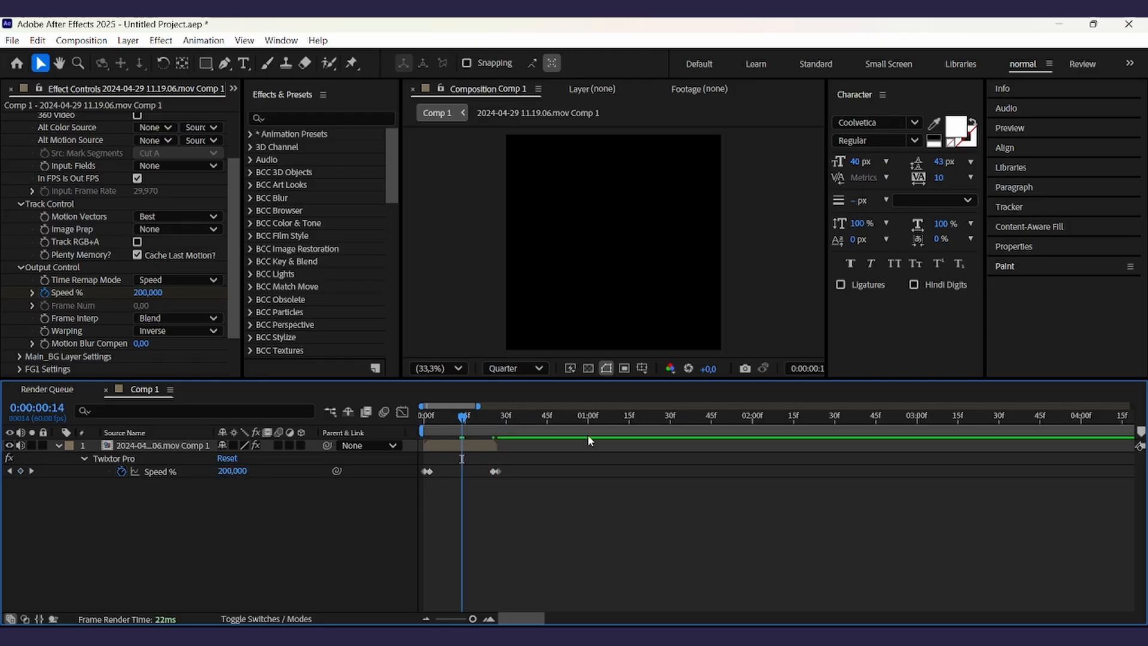
pyautogui.click(232, 471)
pyautogui.write('50')
pyautogui.press('Return')
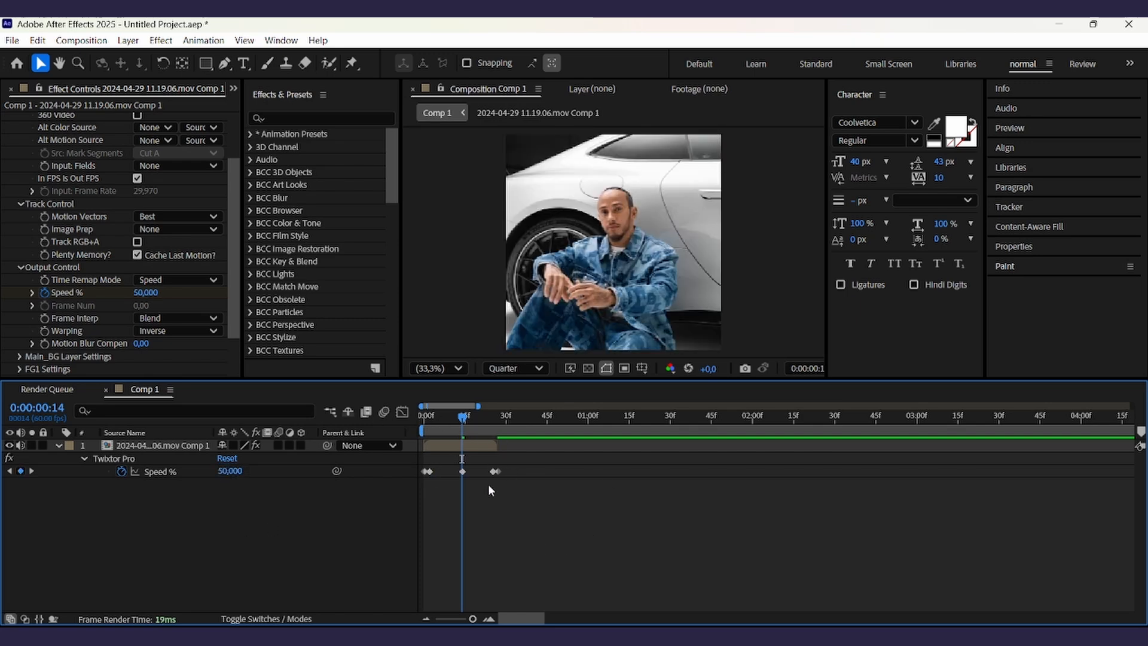
# - Select all the Speed % keyframes in the timeline
pyautogui.moveTo(472, 620); pyautogui.dragTo(473, 619)
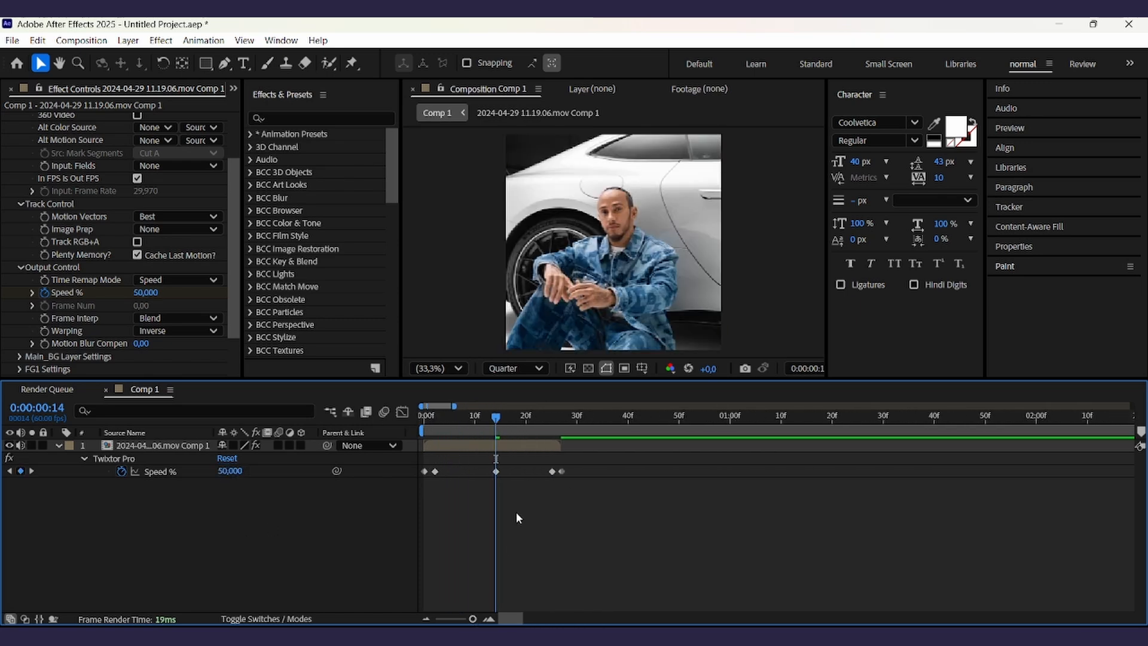
pyautogui.moveTo(500, 471); pyautogui.dragTo(497, 485)
pyautogui.click(522, 591)
pyautogui.moveTo(483, 420); pyautogui.dragTo(511, 419)
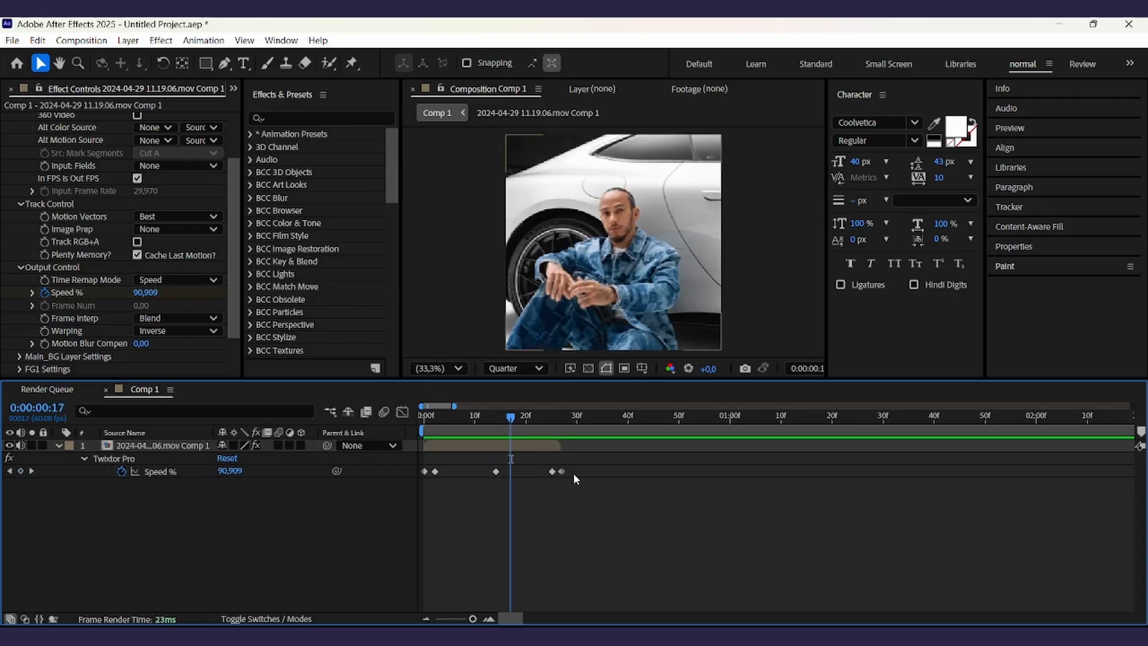
pyautogui.moveTo(572, 472); pyautogui.dragTo(420, 469)
# - Open the Graph Editor and apply Easy Ease to all selected Speed % keyframes
pyautogui.click(403, 412)
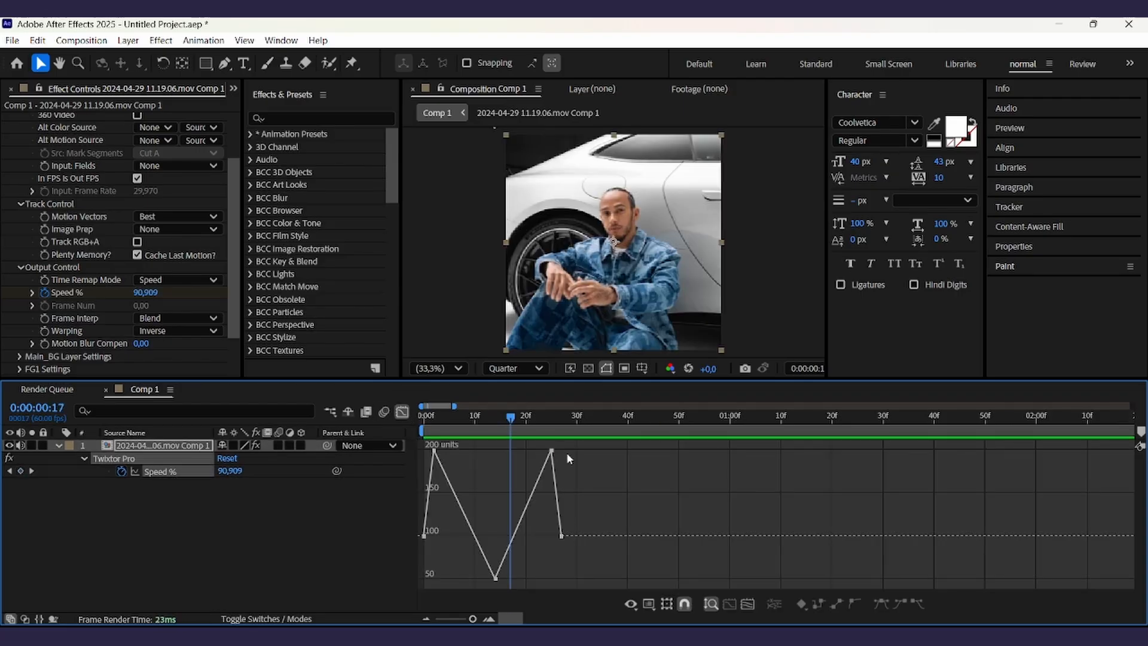
pyautogui.hotkey('shift', 'F3')
pyautogui.moveTo(599, 466); pyautogui.dragTo(390, 488)
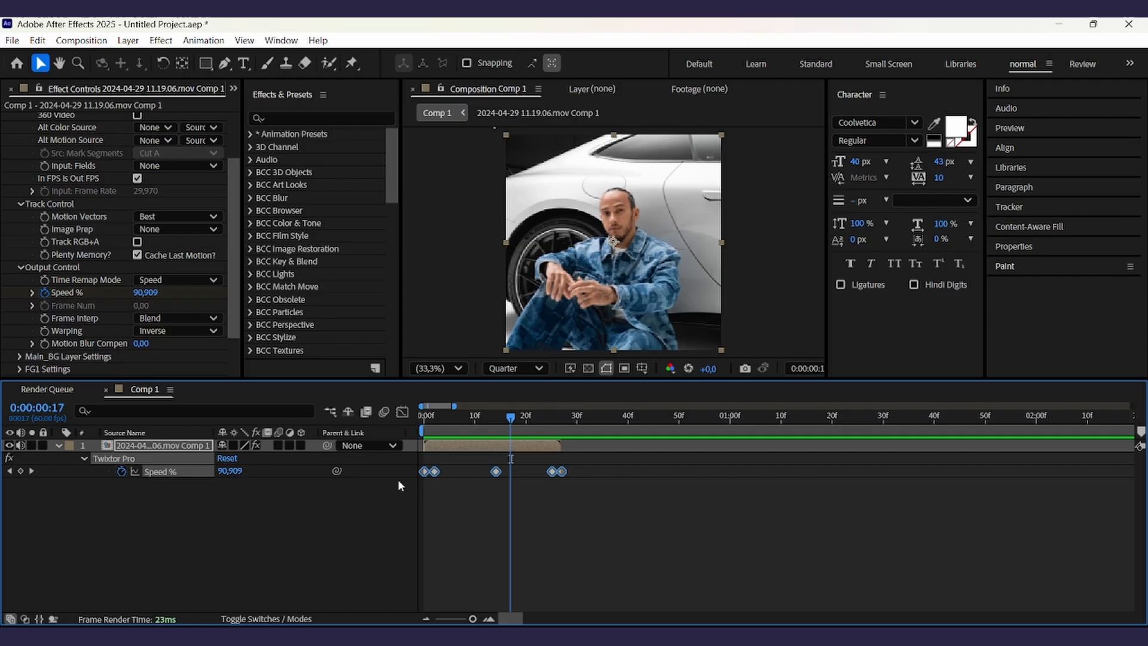
pyautogui.click(401, 414)
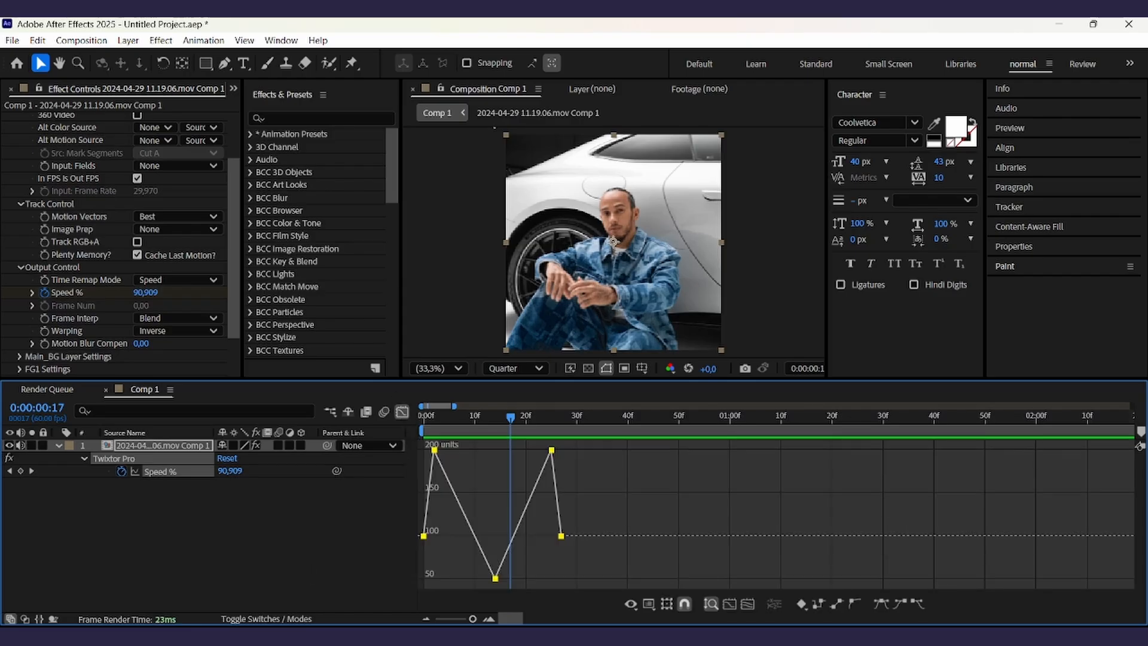
pyautogui.click(880, 604)
# - Pull the Bezier handles in the speed graph to sharpen the ramps into smooth, steep curves
pyautogui.moveTo(625, 503); pyautogui.dragTo(535, 415)
pyautogui.moveTo(464, 486); pyautogui.dragTo(372, 395)
pyautogui.moveTo(455, 449); pyautogui.dragTo(425, 577)
pyautogui.moveTo(519, 473); pyautogui.dragTo(548, 576)
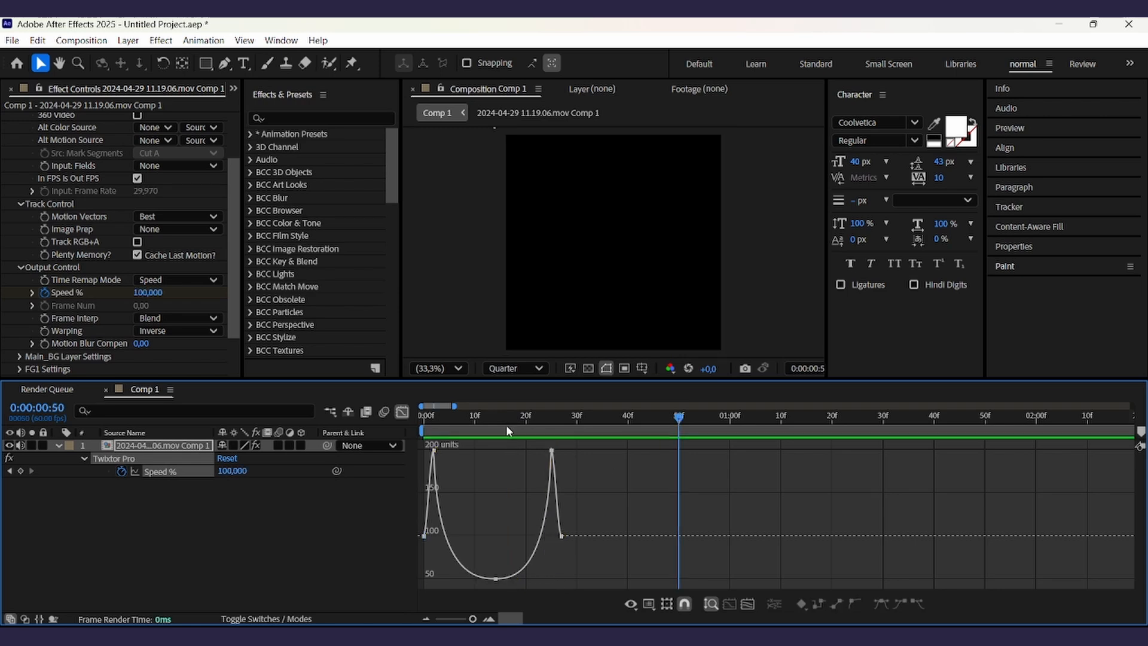
pyautogui.moveTo(506, 423); pyautogui.dragTo(297, 447)
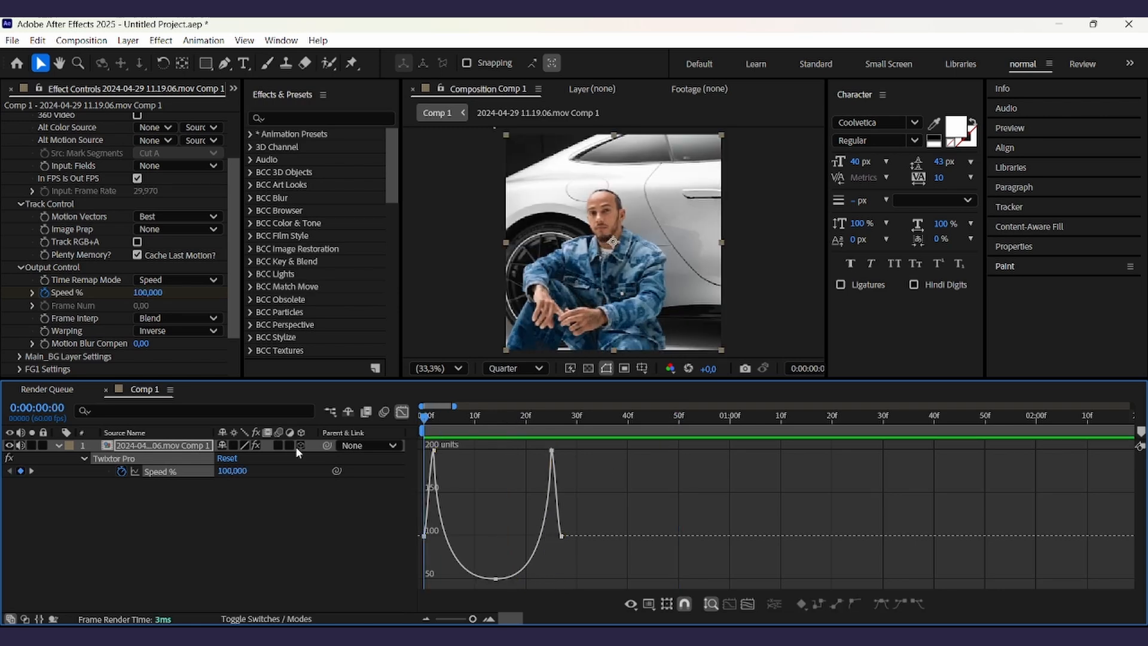
# - Turn off In FPS is Out FPS in the Twixtor Pro settings
pyautogui.click(299, 446)
pyautogui.scroll(3, 146, 249)
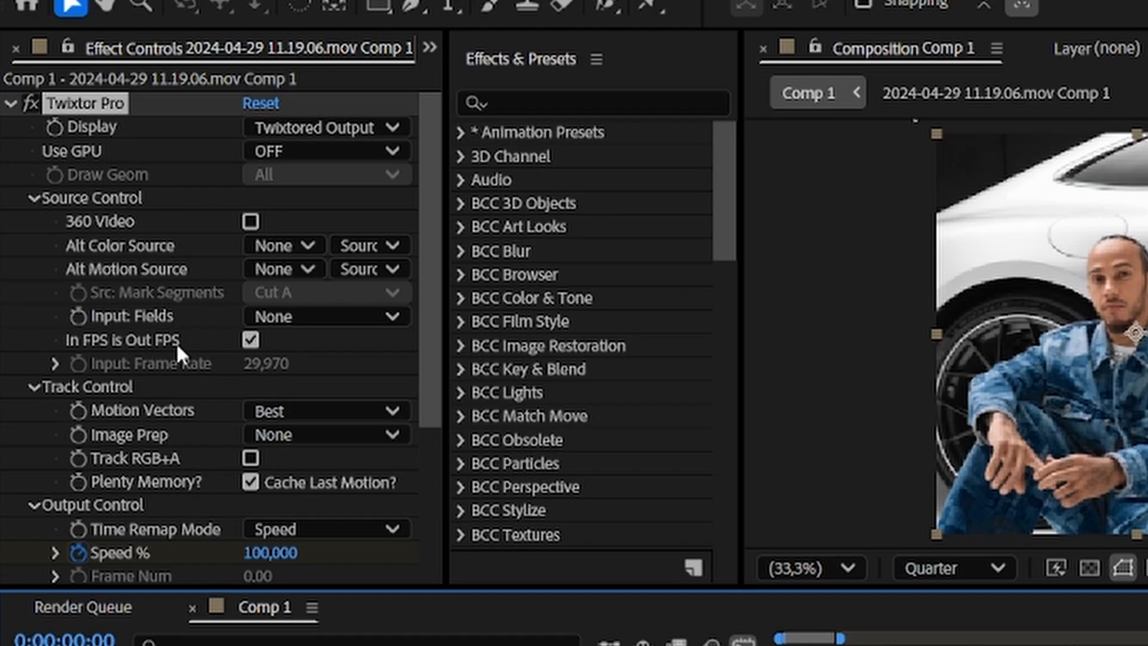
pyautogui.click(250, 350)
pyautogui.click(250, 341)
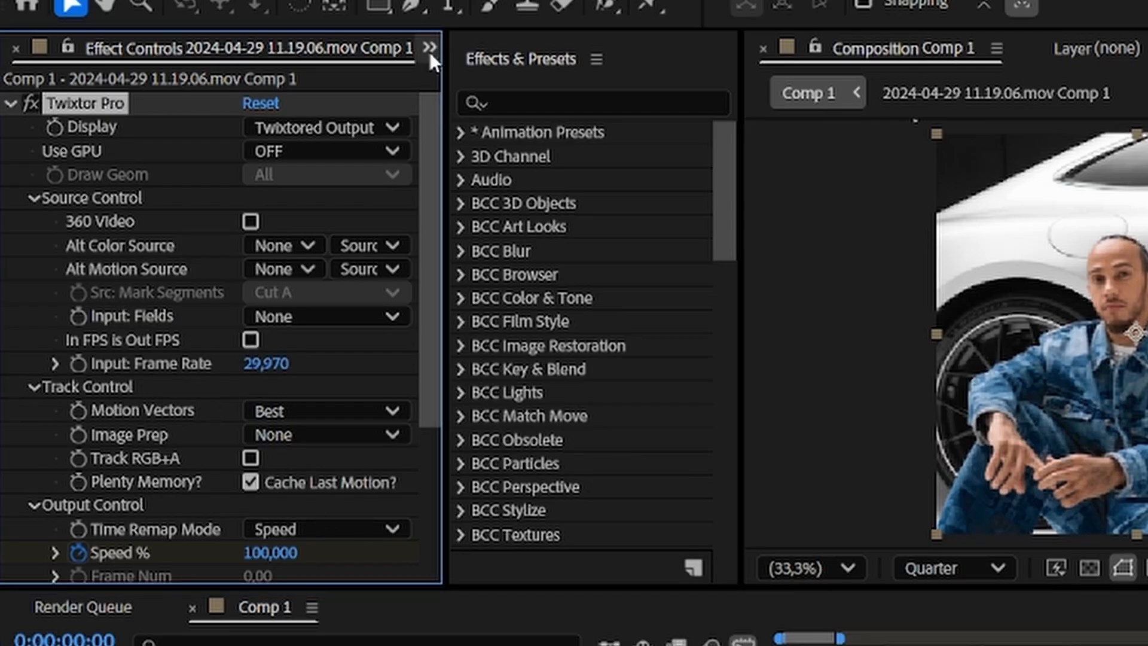
# - Check the footage frame rate in the Project panel and set Twixtor's Input: Frame Rate to 25
pyautogui.click(456, 87)
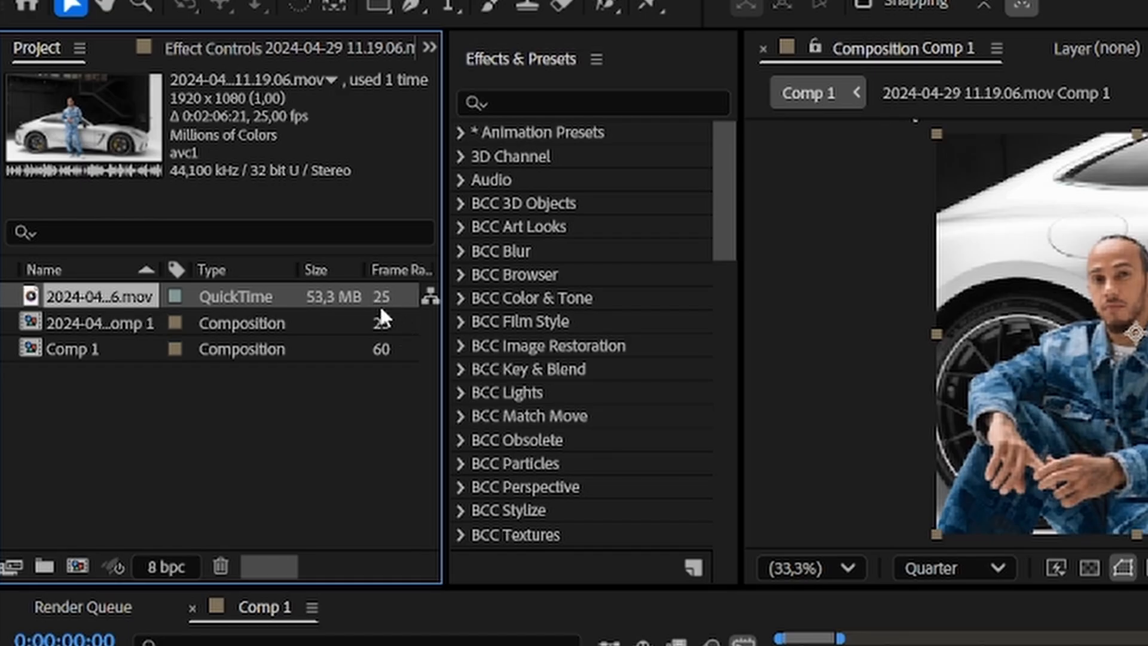
pyautogui.click(313, 45)
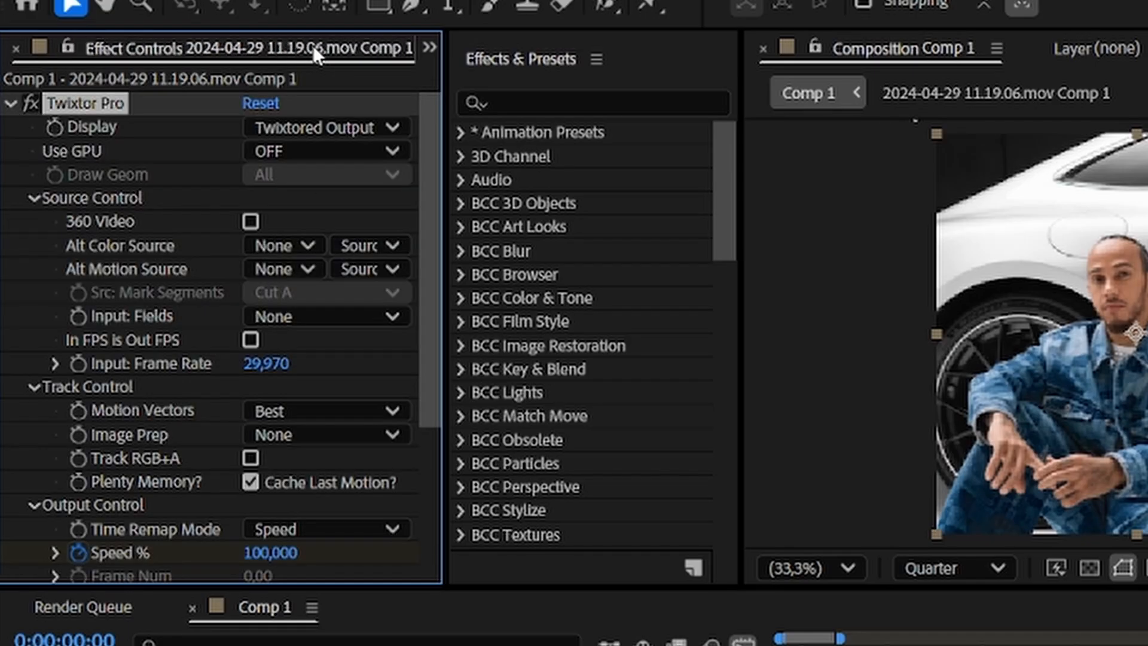
pyautogui.click(269, 363)
pyautogui.write('25')
pyautogui.press('Return')
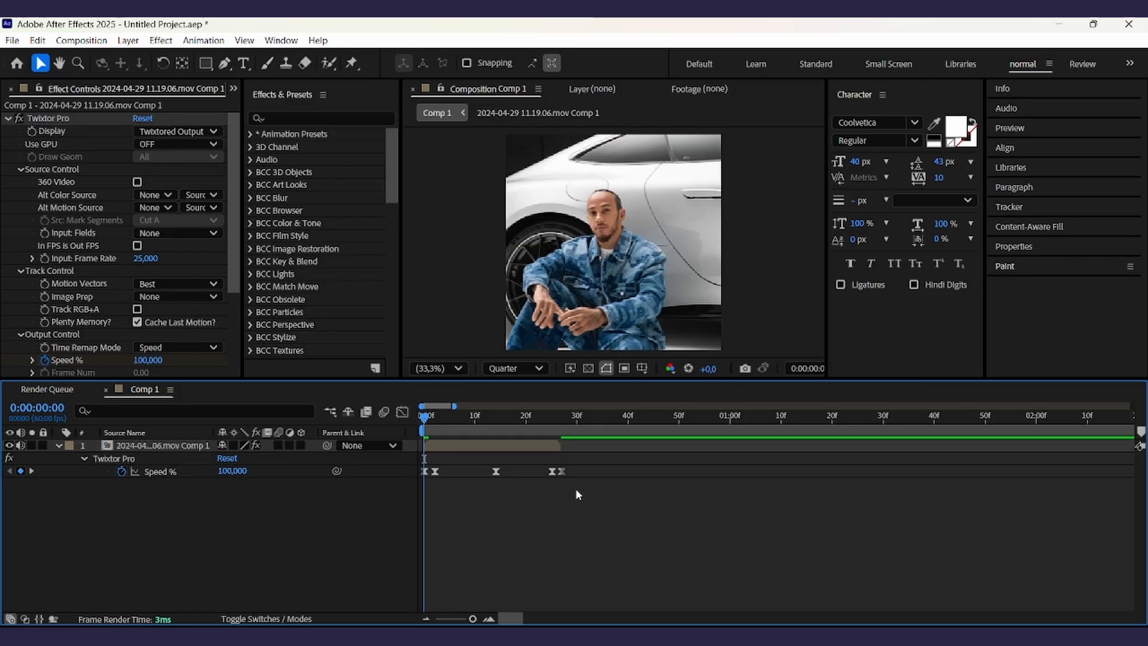
# - Search the effects for brightness and apply Brightness & Contrast to the layer
pyautogui.press('u')
pyautogui.click(324, 117)
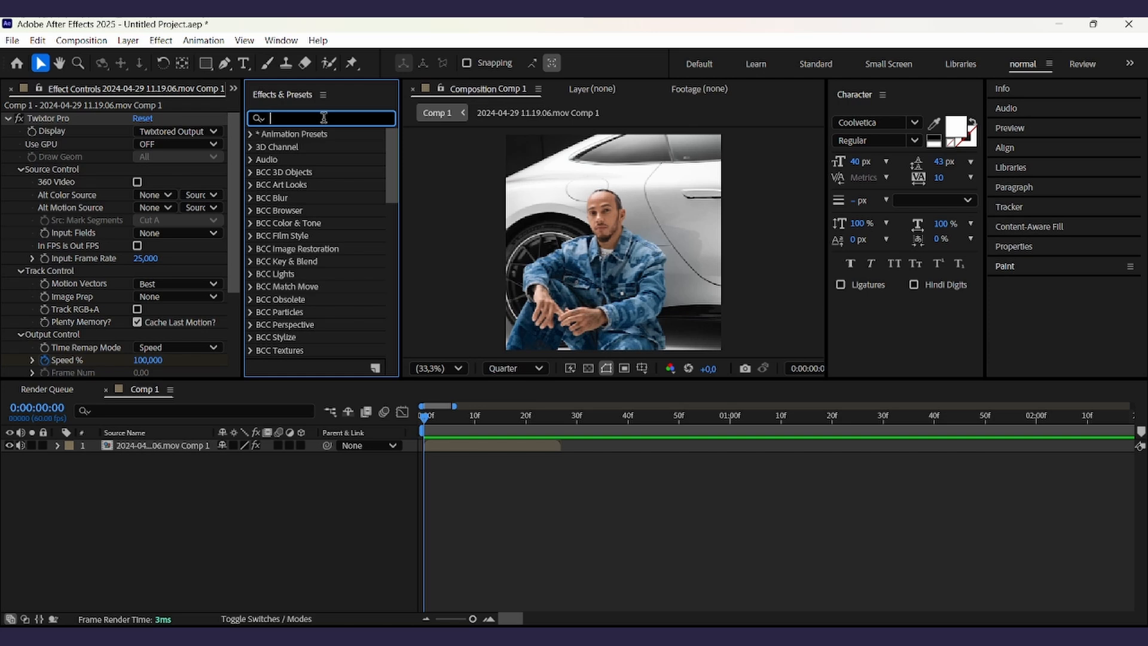
pyautogui.write('brightness')
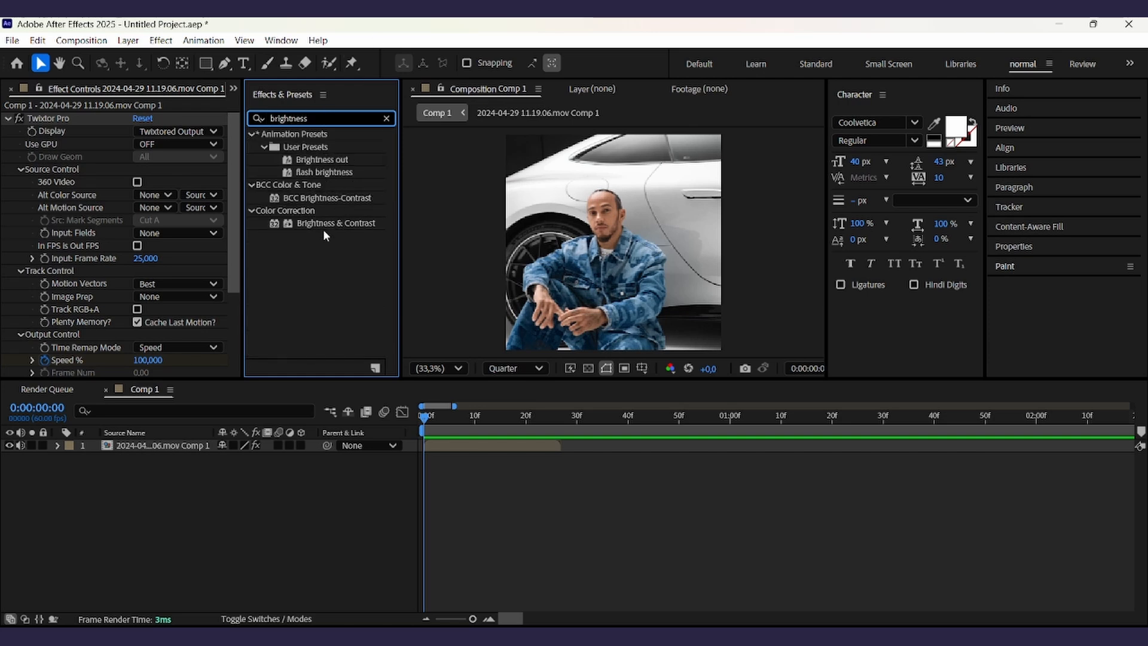
pyautogui.moveTo(323, 230); pyautogui.dragTo(505, 443)
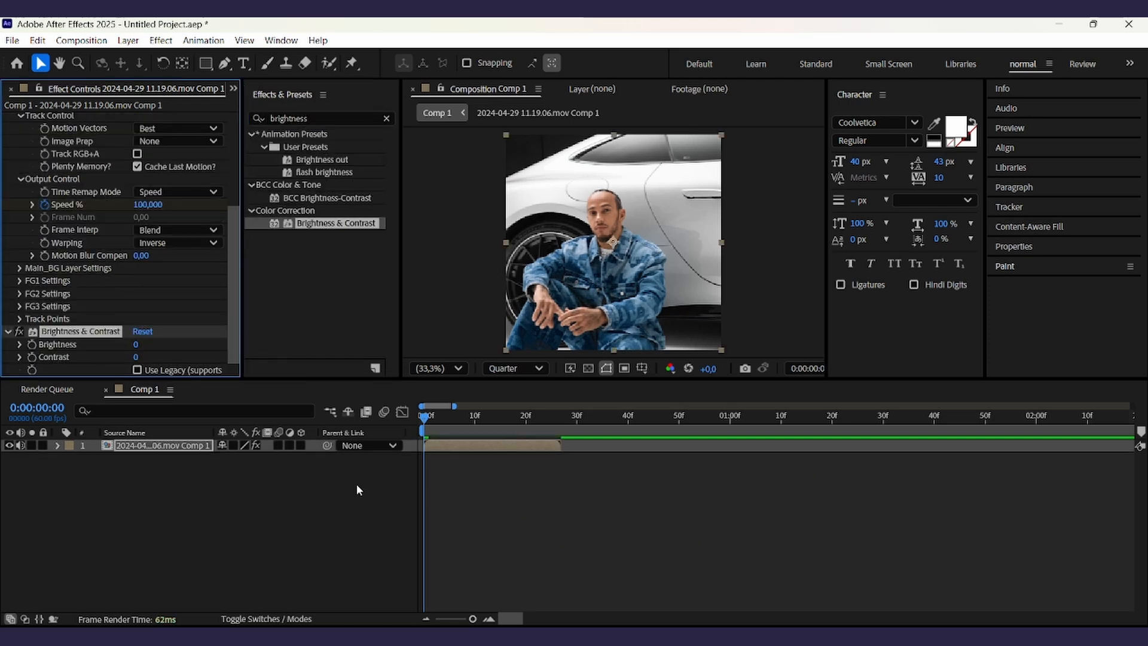
# - Add a Brightness keyframe at the start set to 100 and reveal the layer's keyframes
pyautogui.click(33, 345)
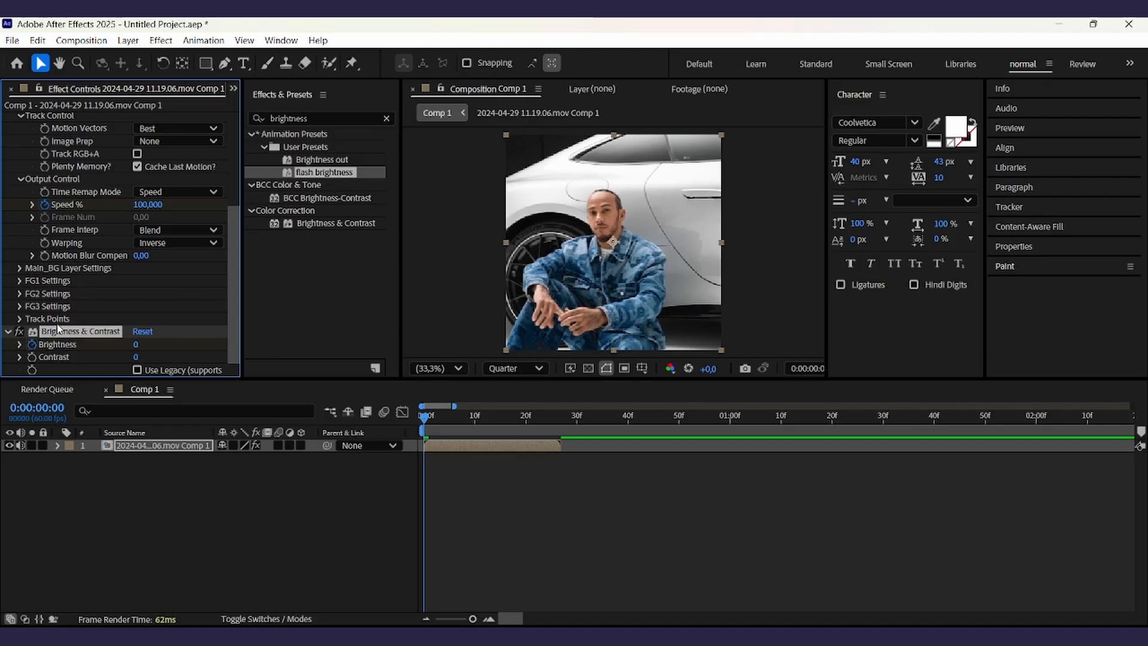
pyautogui.click(138, 343)
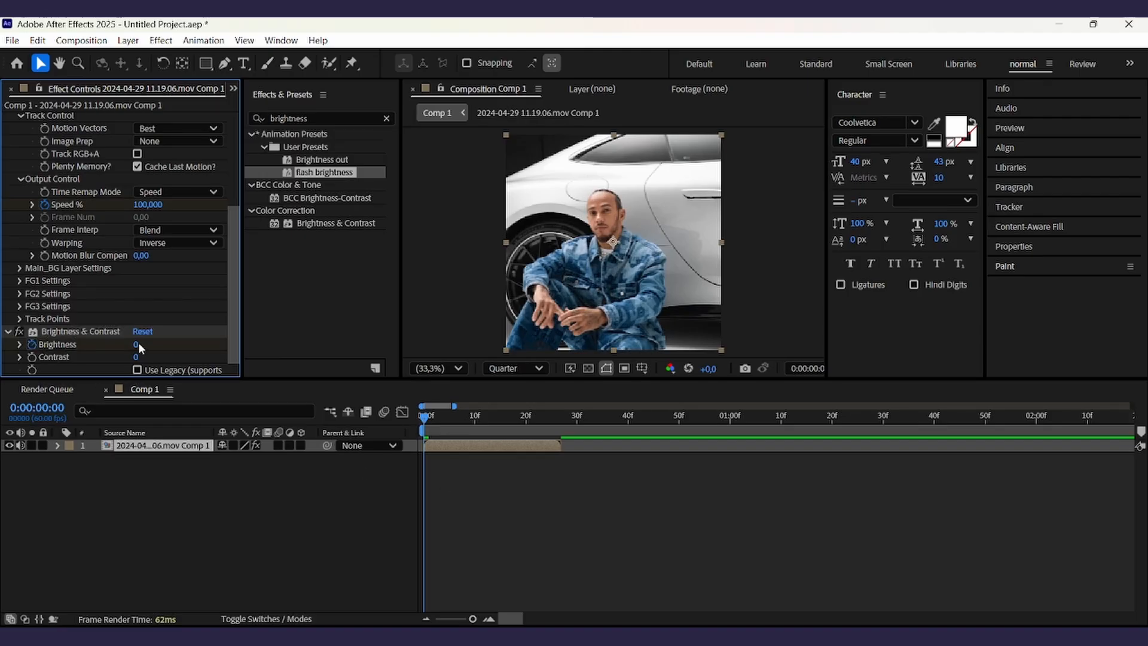
pyautogui.click(136, 344)
pyautogui.write('100')
pyautogui.click(231, 491)
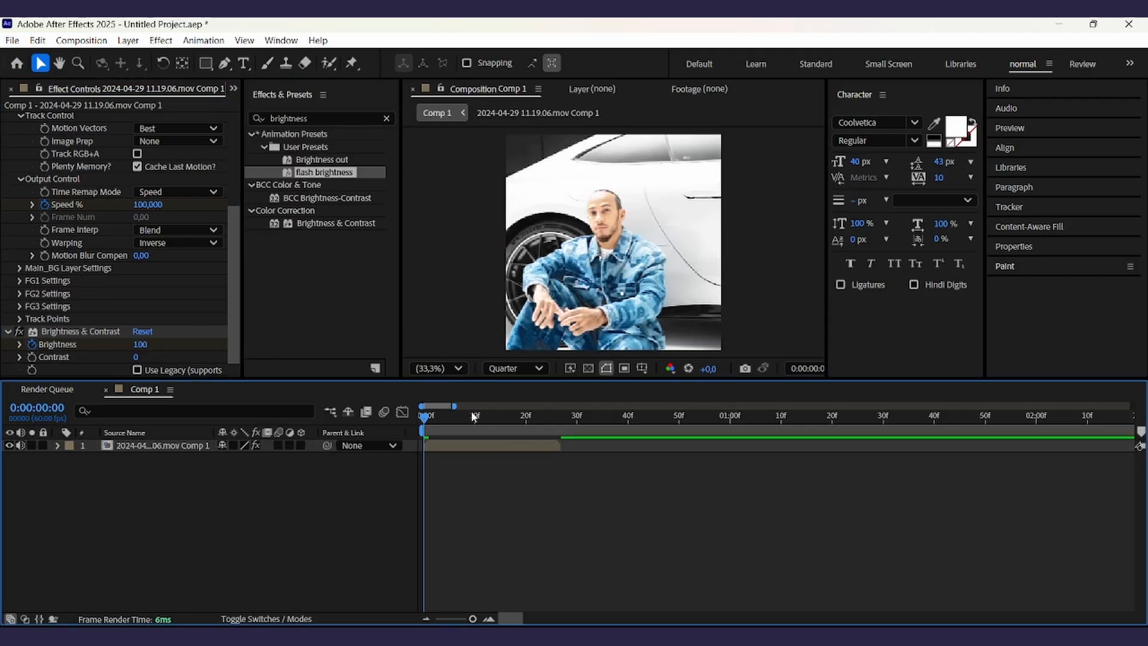
pyautogui.click(452, 449)
pyautogui.press('u')
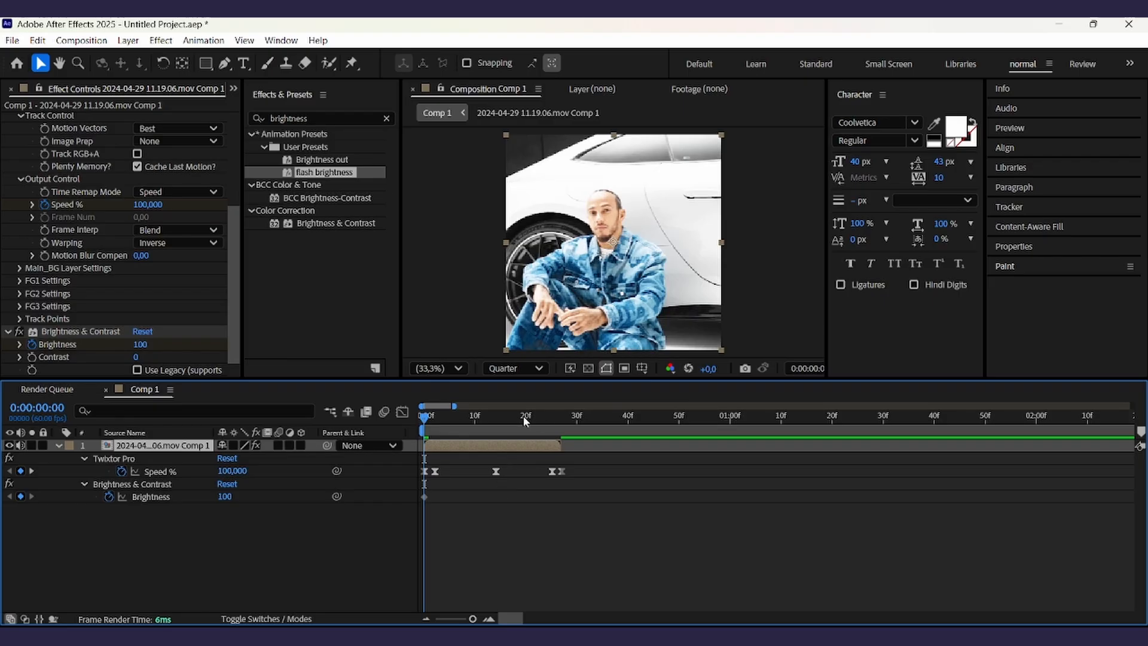
# - Move the playhead to frame 27 and set Brightness to -50 there
pyautogui.click(562, 416)
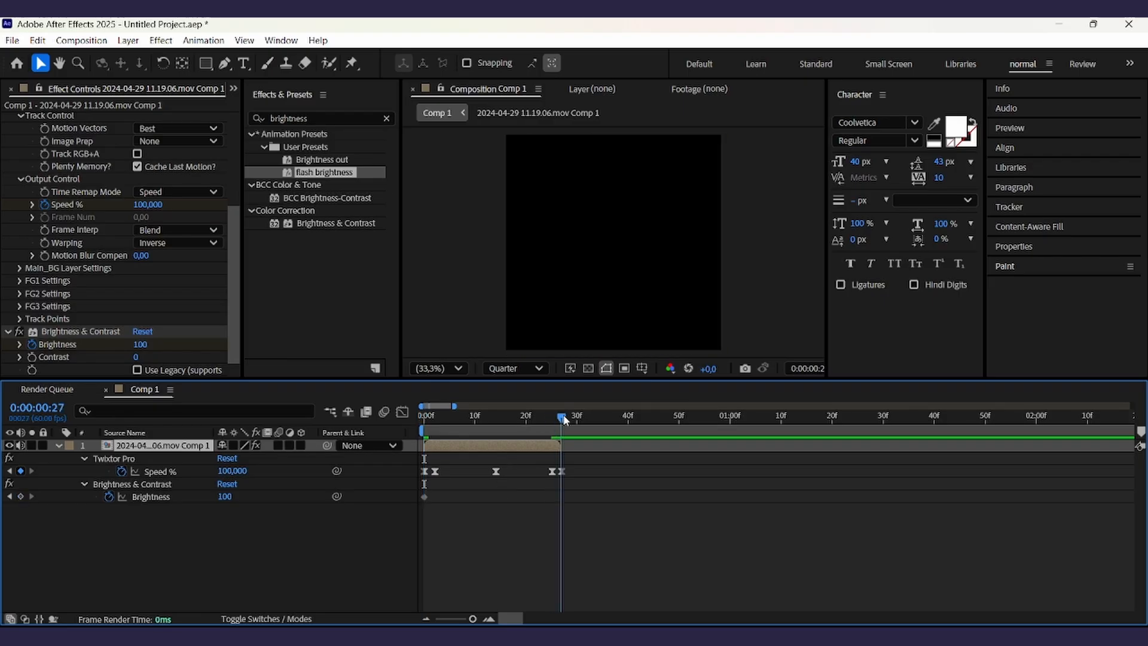
pyautogui.click(576, 504)
pyautogui.click(224, 496)
pyautogui.write('-50')
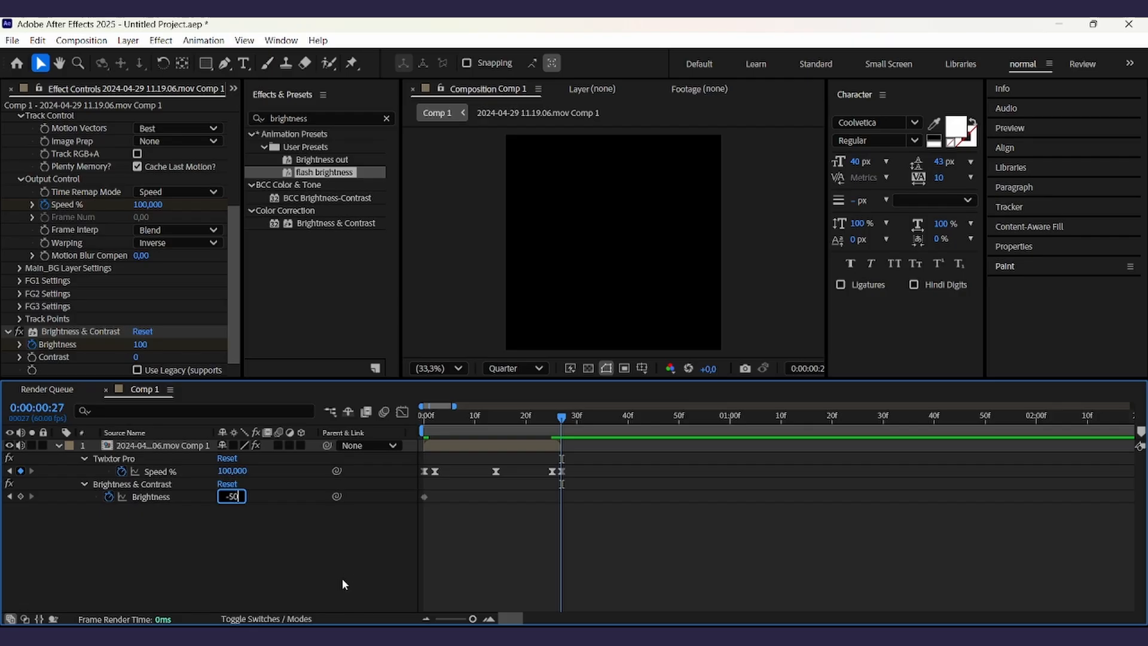
pyautogui.press('Return')
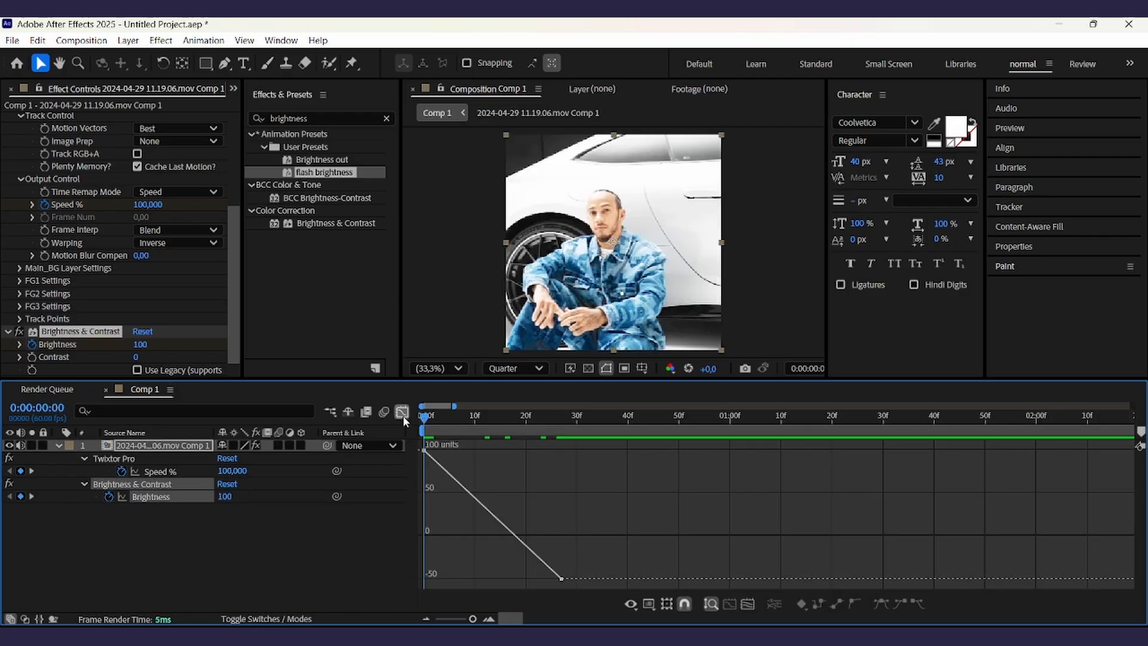
# - Select both Brightness keyframes in the Graph Editor and apply Easy Ease to them
pyautogui.click(403, 412)
pyautogui.moveTo(591, 491); pyautogui.dragTo(359, 507)
pyautogui.click(402, 412)
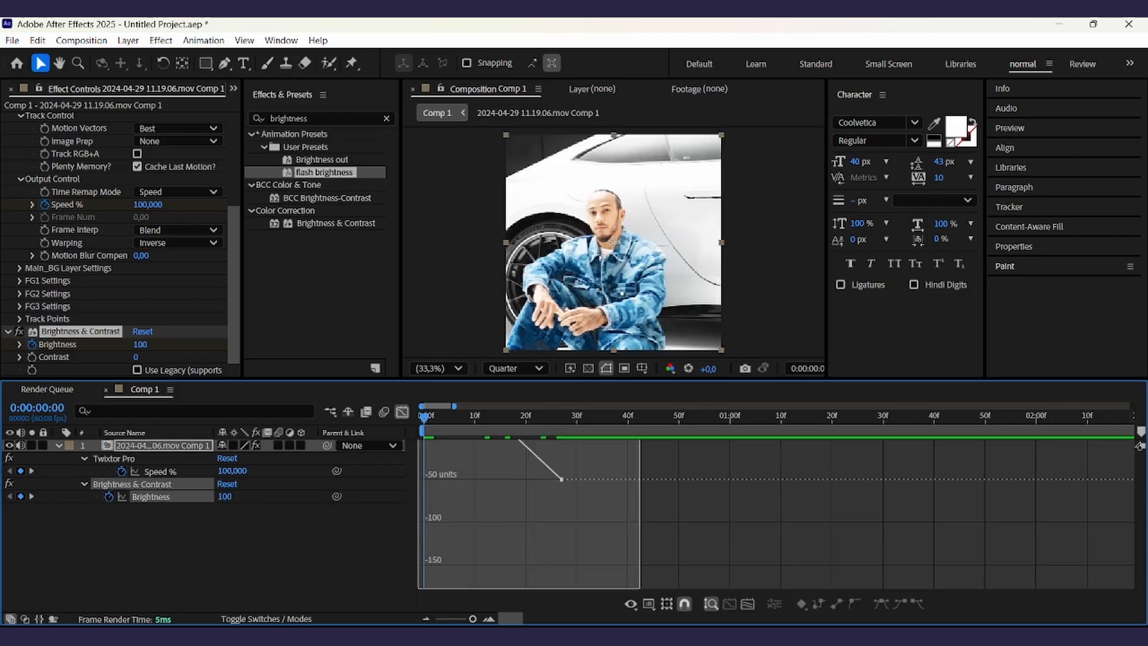
pyautogui.click(881, 605)
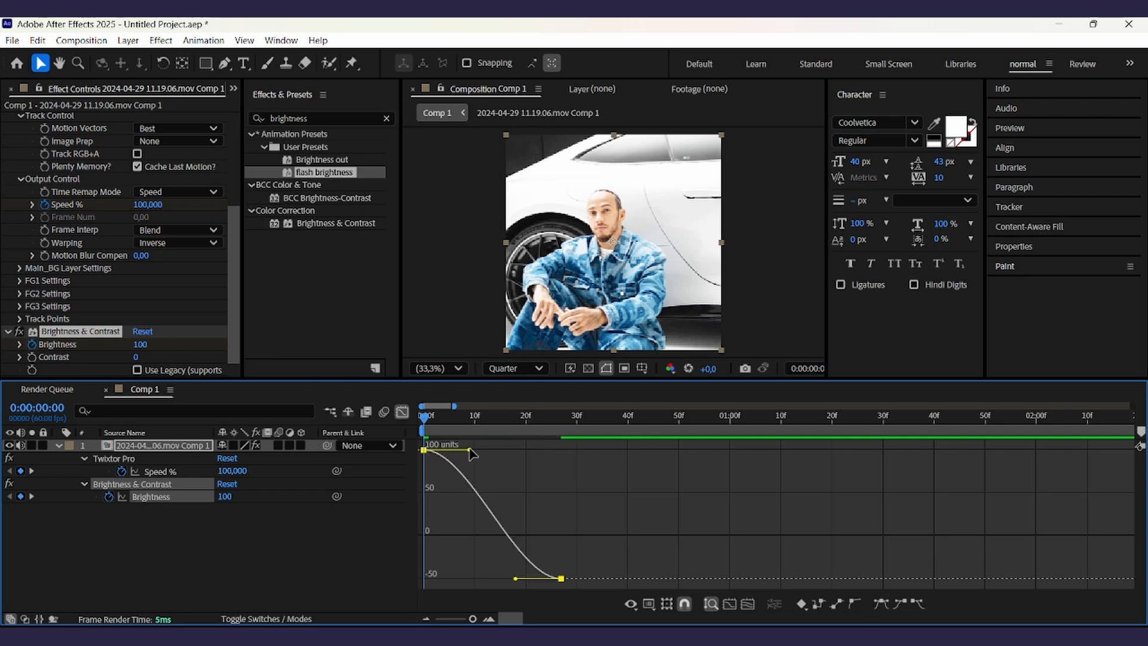
# - Try adjusting the first Brightness keyframe's influence handle in the speed graph, then undo it
pyautogui.click(652, 605)
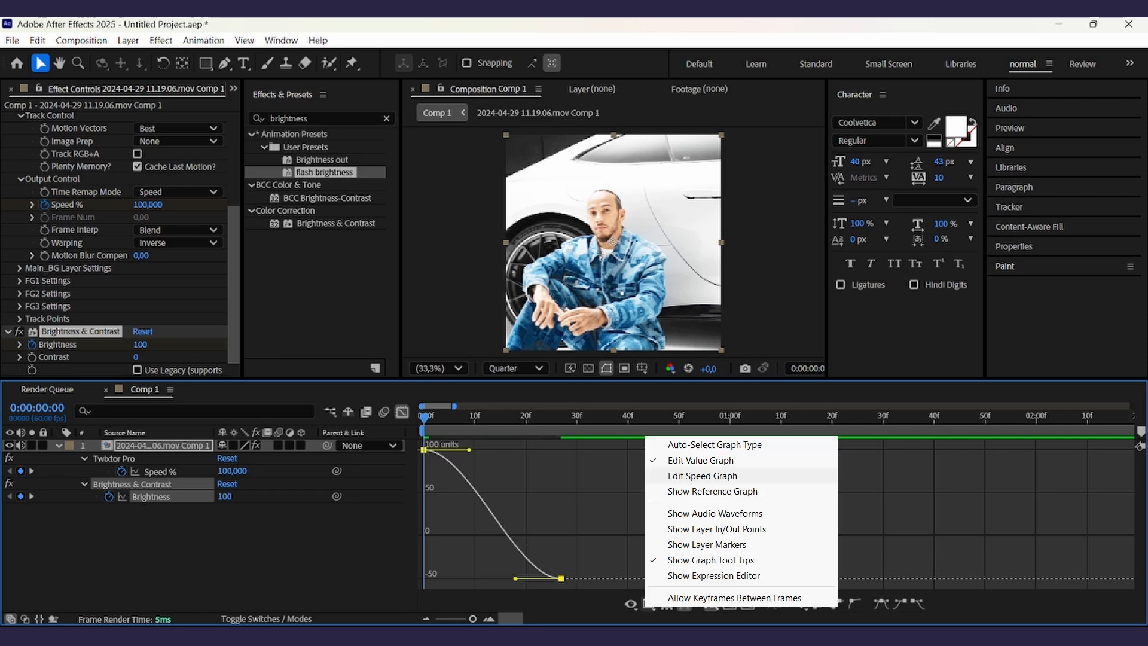
pyautogui.click(703, 475)
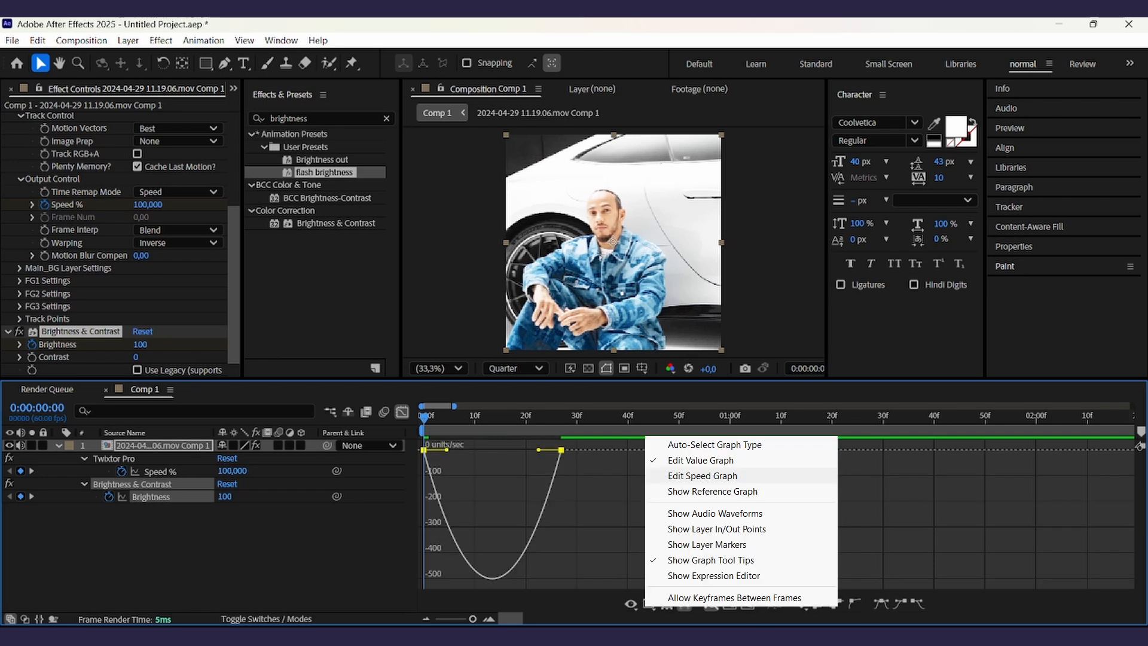
pyautogui.click(448, 451)
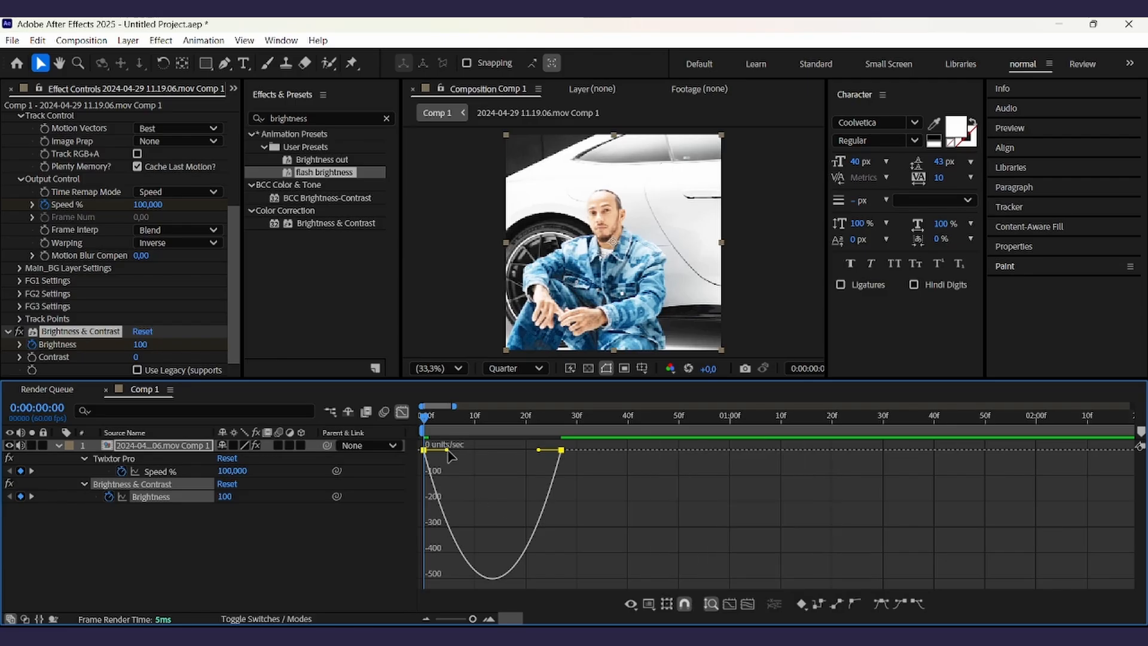
pyautogui.moveTo(451, 451); pyautogui.dragTo(424, 450)
pyautogui.hotkey('ctrl', 'z')
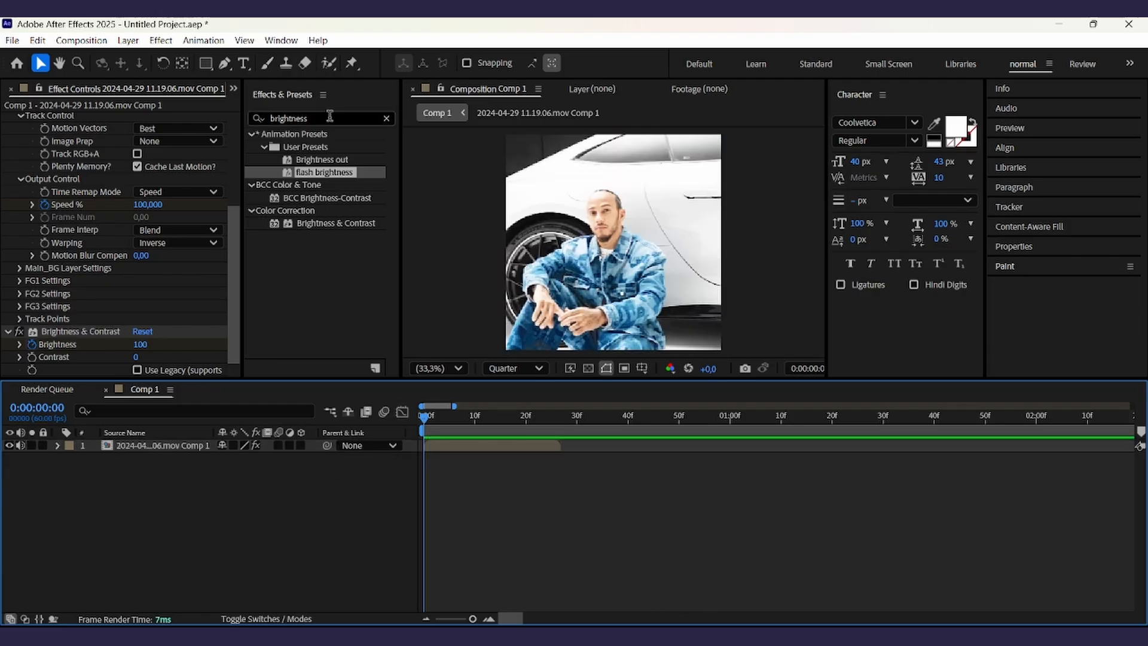
# - Reveal the layer's Opacity and add a 100% Opacity keyframe at frame 7
pyautogui.moveTo(328, 117); pyautogui.dragTo(1, 89)
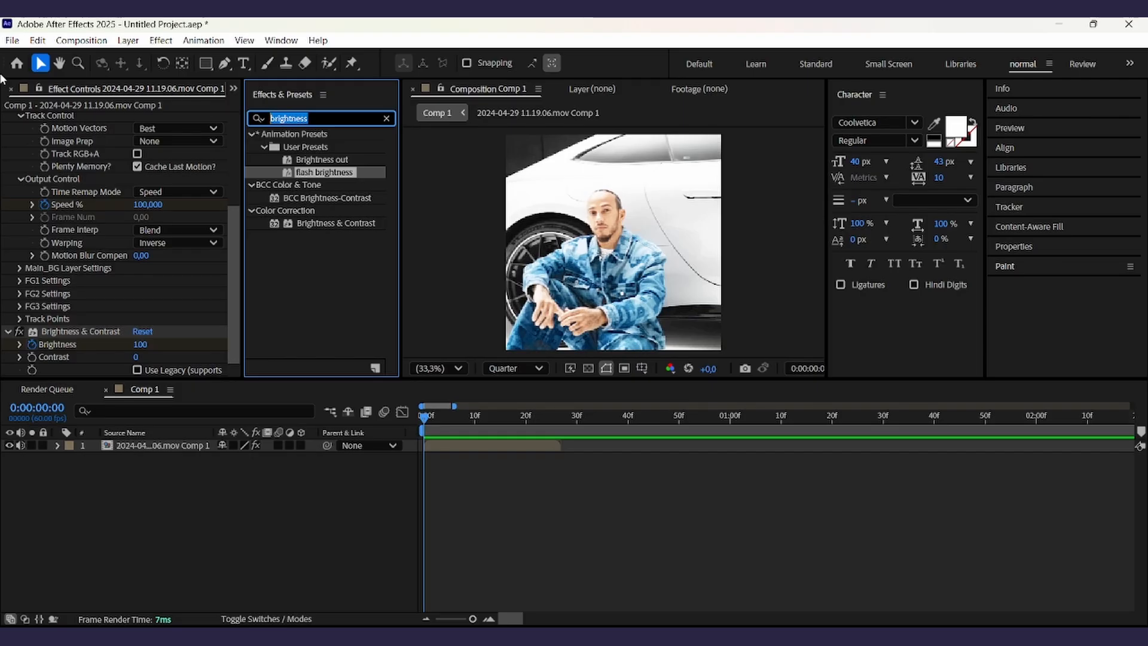
pyautogui.click(587, 522)
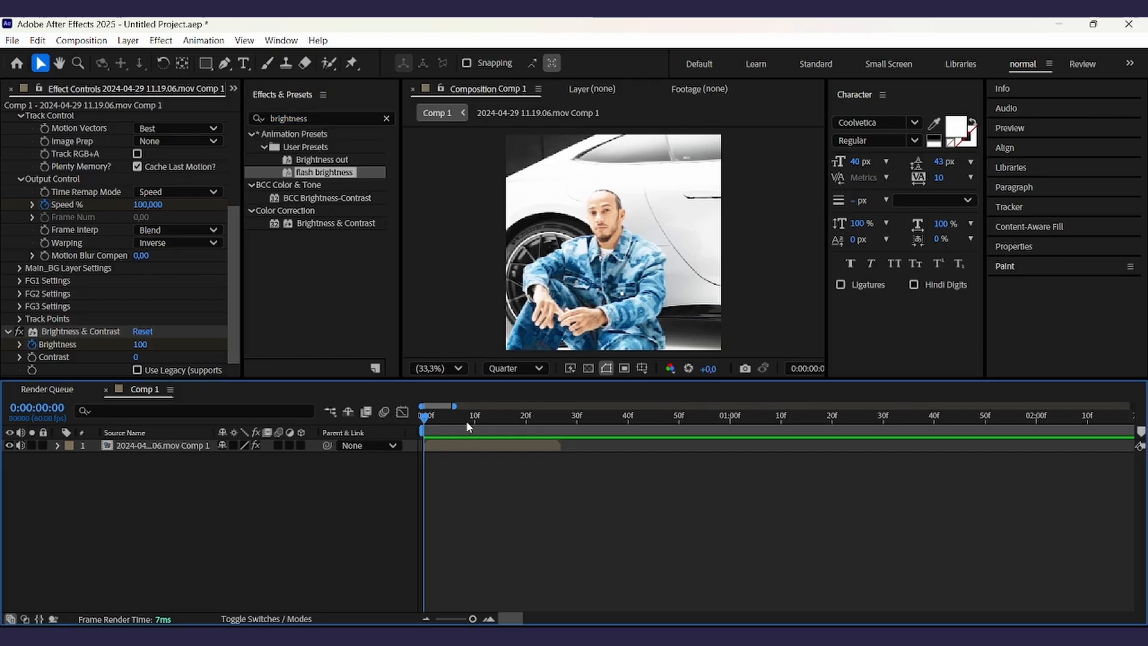
pyautogui.click(518, 451)
pyautogui.press('t')
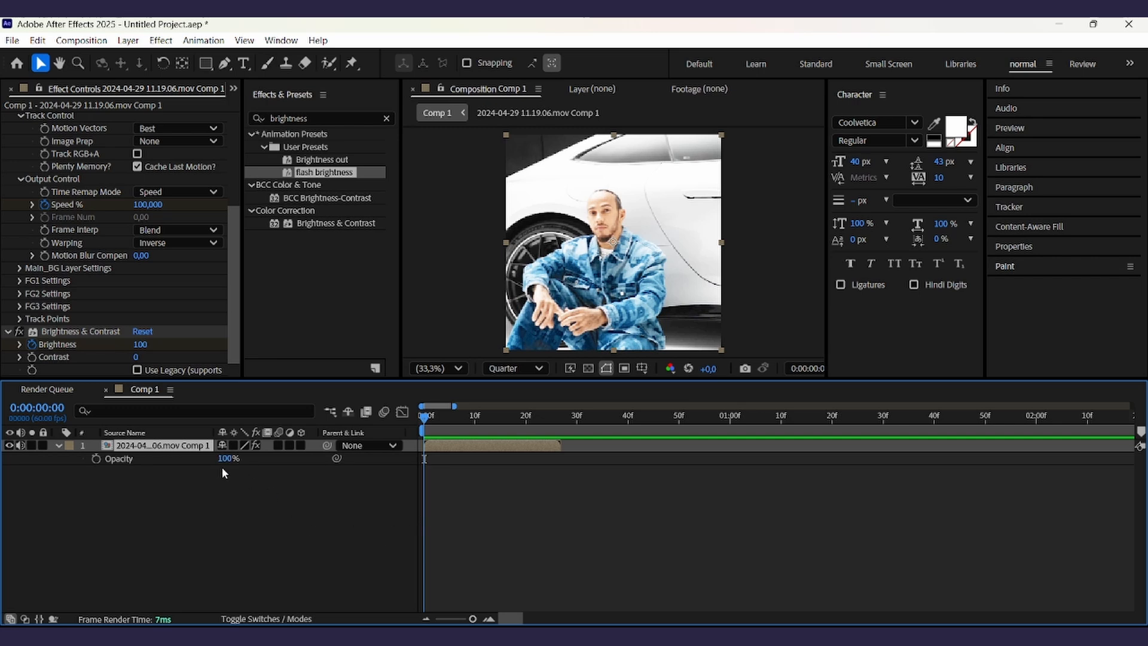
pyautogui.click(188, 481)
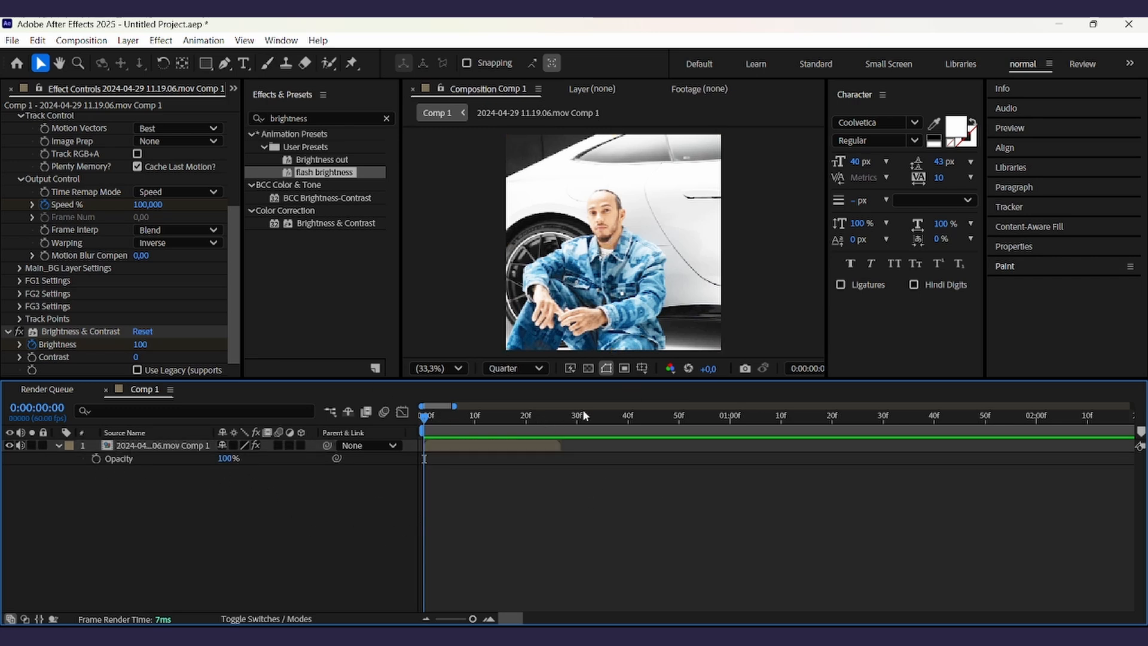
pyautogui.click(180, 450)
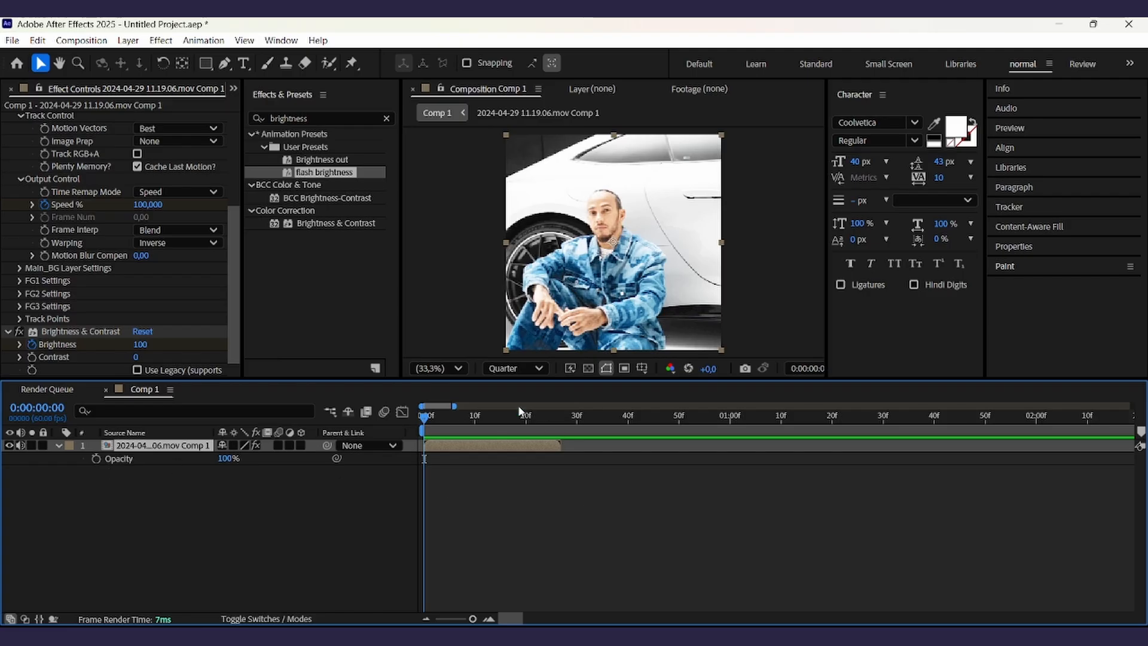
pyautogui.moveTo(439, 419); pyautogui.dragTo(458, 422)
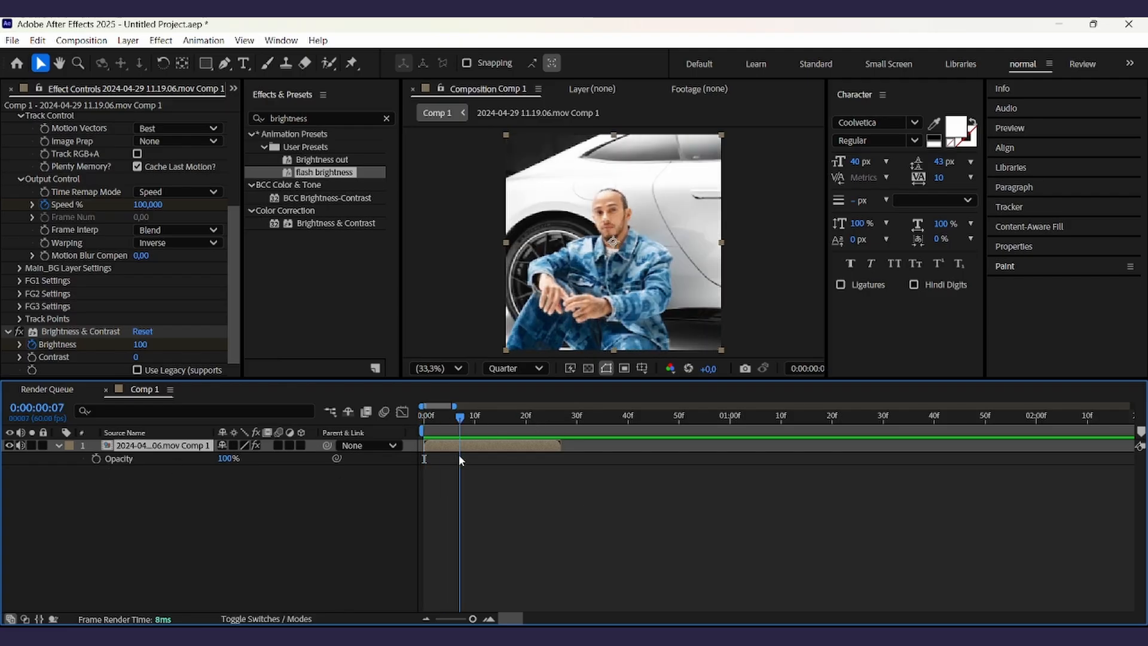
pyautogui.click(94, 458)
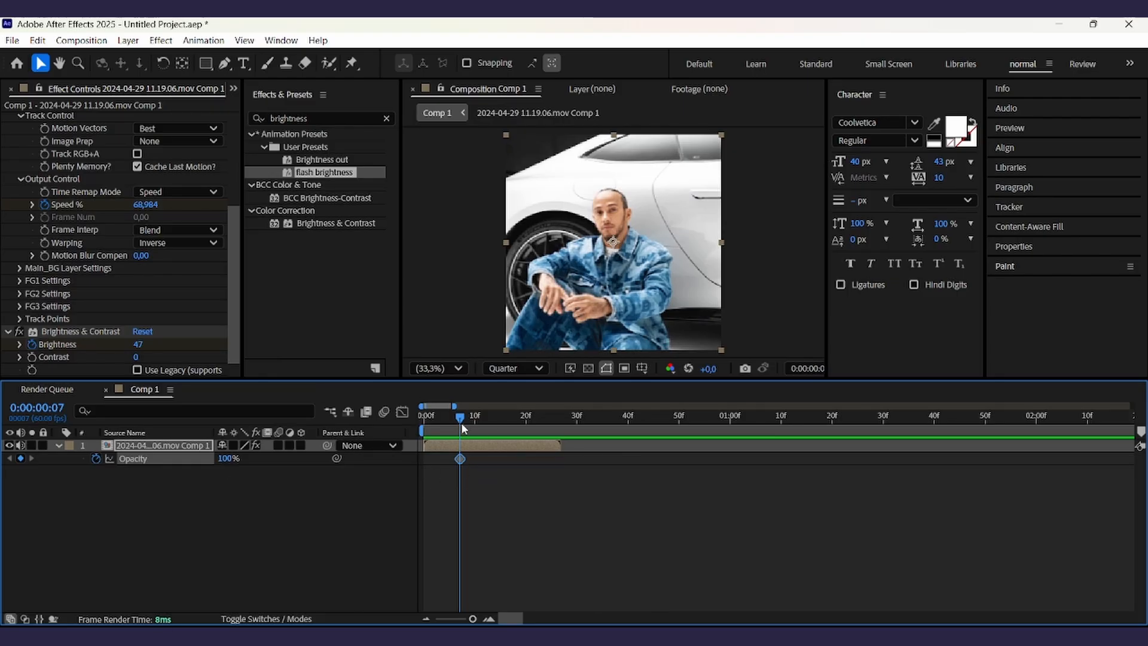
# - Move the playhead to frame 27 and set Opacity to 15% there
pyautogui.moveTo(461, 422)
pyautogui.mouseDown()
pyautogui.moveTo(507, 454)
pyautogui.moveTo(485, 465)
pyautogui.moveTo(518, 462)
pyautogui.moveTo(458, 463)
pyautogui.moveTo(487, 424)
pyautogui.moveTo(467, 432)
pyautogui.mouseUp()
pyautogui.moveTo(460, 462)
pyautogui.mouseDown()
pyautogui.moveTo(453, 456)
pyautogui.moveTo(479, 461)
pyautogui.moveTo(460, 469)
pyautogui.mouseUp()
pyautogui.click(472, 473)
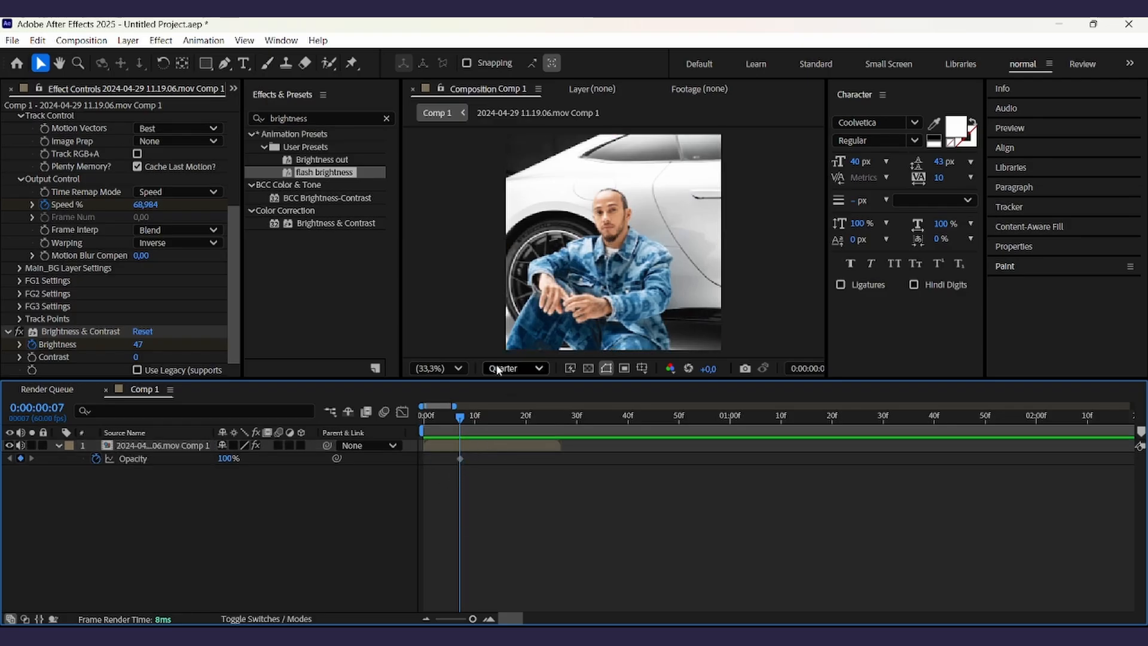
pyautogui.moveTo(492, 424); pyautogui.dragTo(565, 435)
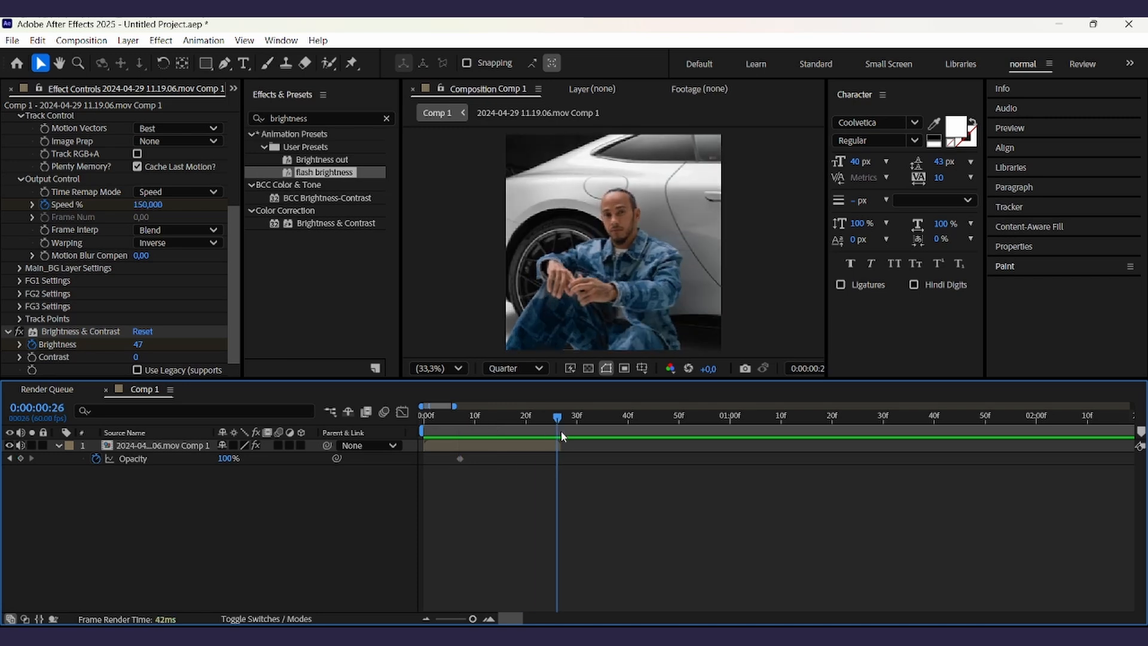
pyautogui.click(241, 467)
pyautogui.write('15')
pyautogui.press('Return')
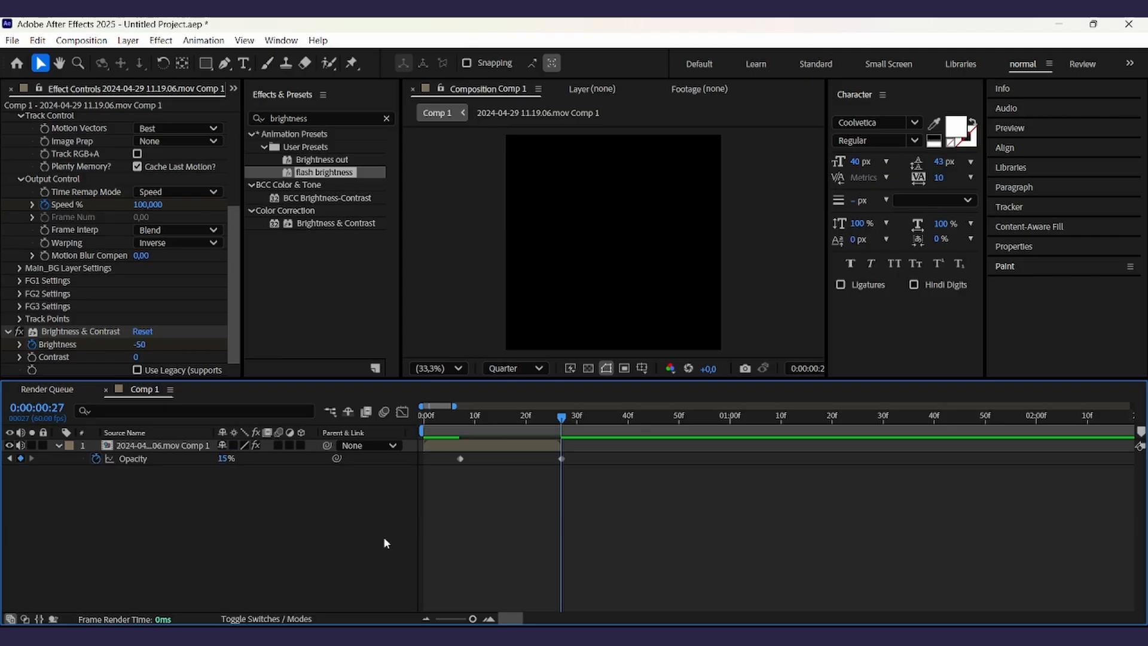
# - Select both Opacity keyframes in the Graph Editor and apply Easy Ease to them
pyautogui.moveTo(451, 455); pyautogui.dragTo(633, 467)
pyautogui.click(402, 412)
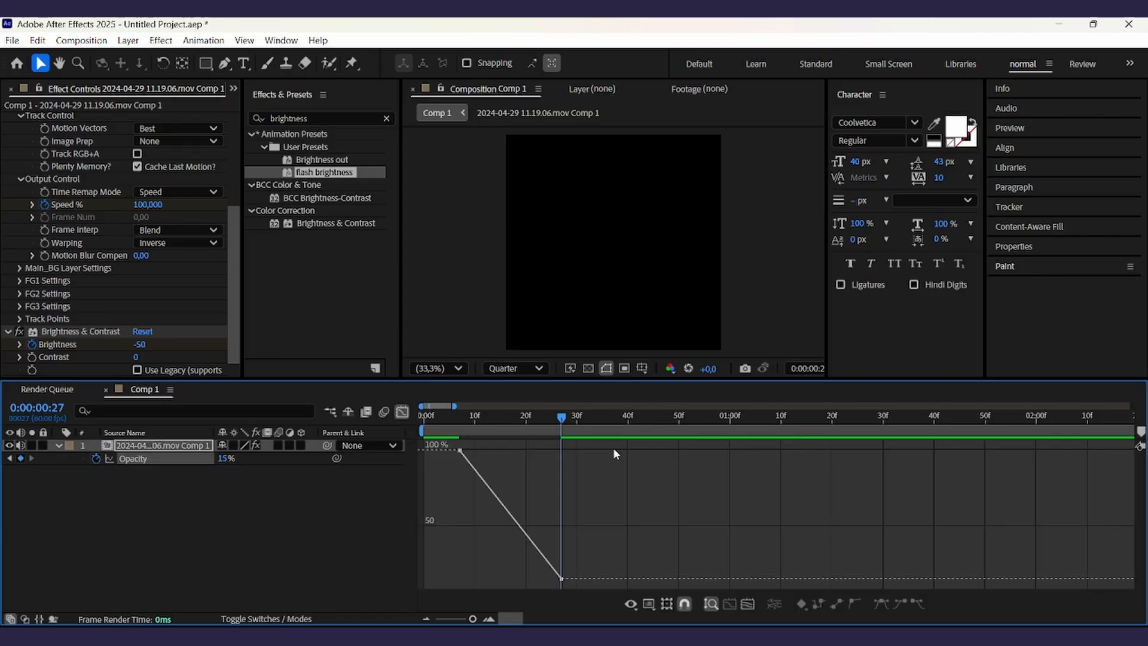
pyautogui.moveTo(625, 446); pyautogui.dragTo(414, 613)
pyautogui.click(880, 604)
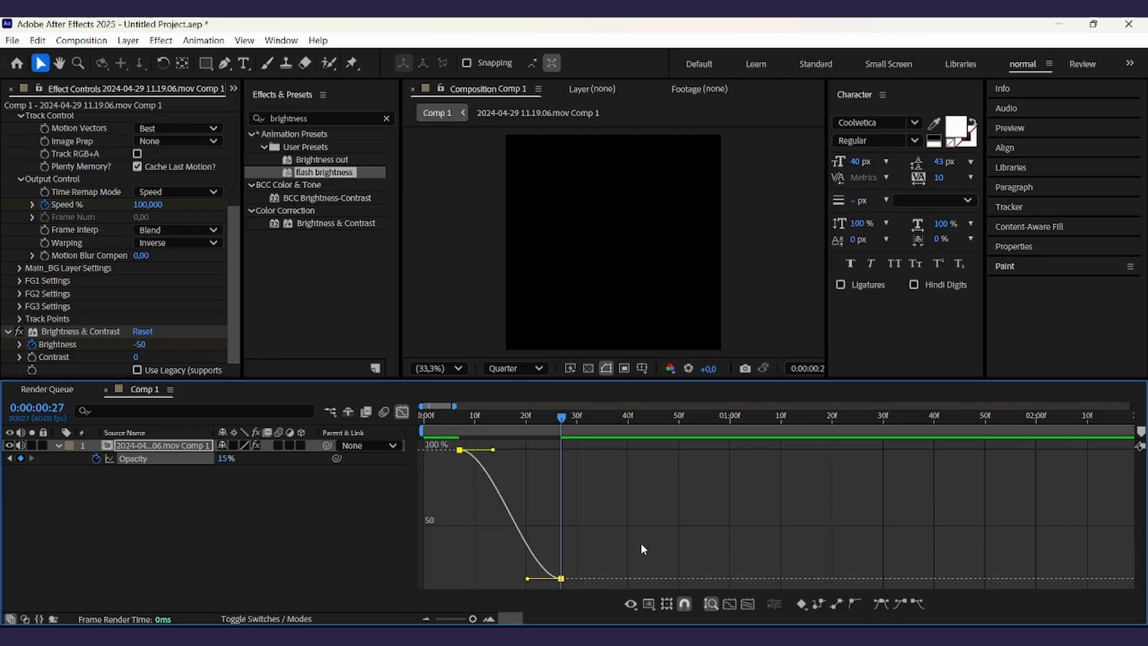
# - Reshape the Opacity curve by pulling the last keyframe's handle upward and extending the first keyframe's handle
pyautogui.moveTo(528, 579); pyautogui.dragTo(557, 478)
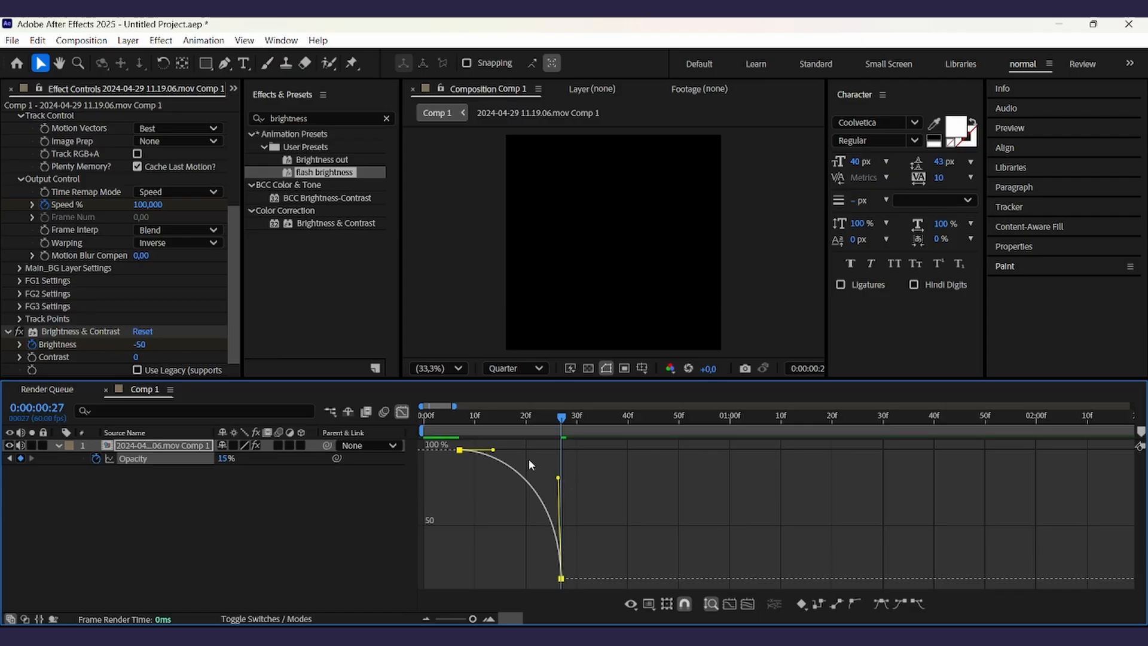
pyautogui.moveTo(493, 449); pyautogui.dragTo(518, 461)
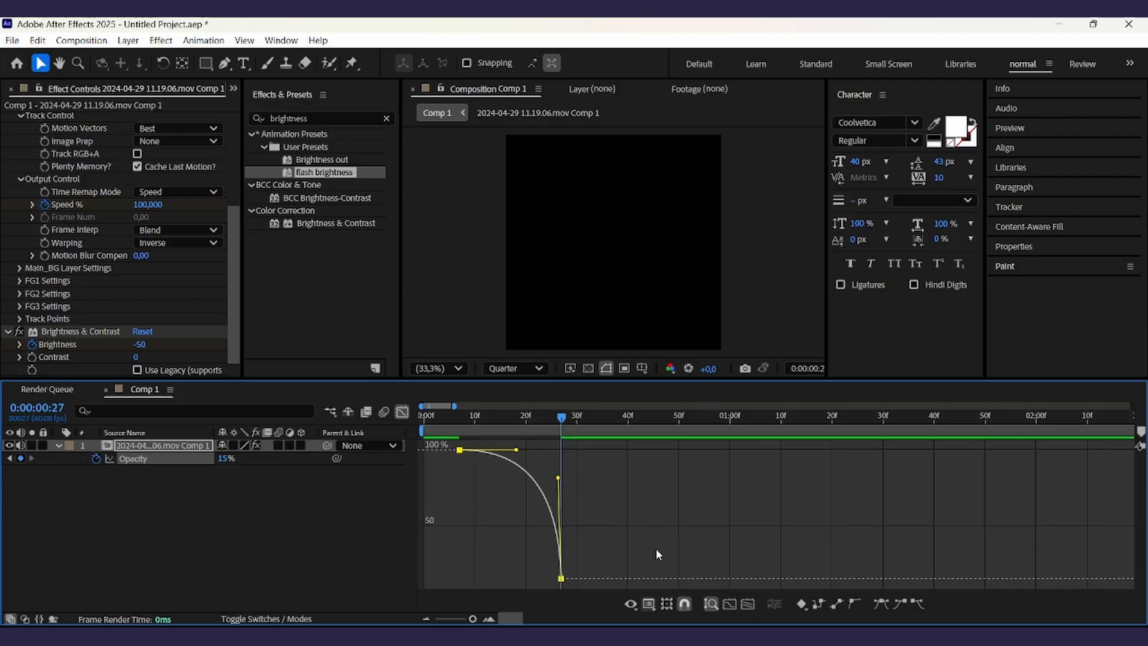
pyautogui.click(684, 482)
# - Preview the animation from the start and extend the first Opacity keyframe's handle slightly further
pyautogui.moveTo(546, 417); pyautogui.dragTo(417, 431)
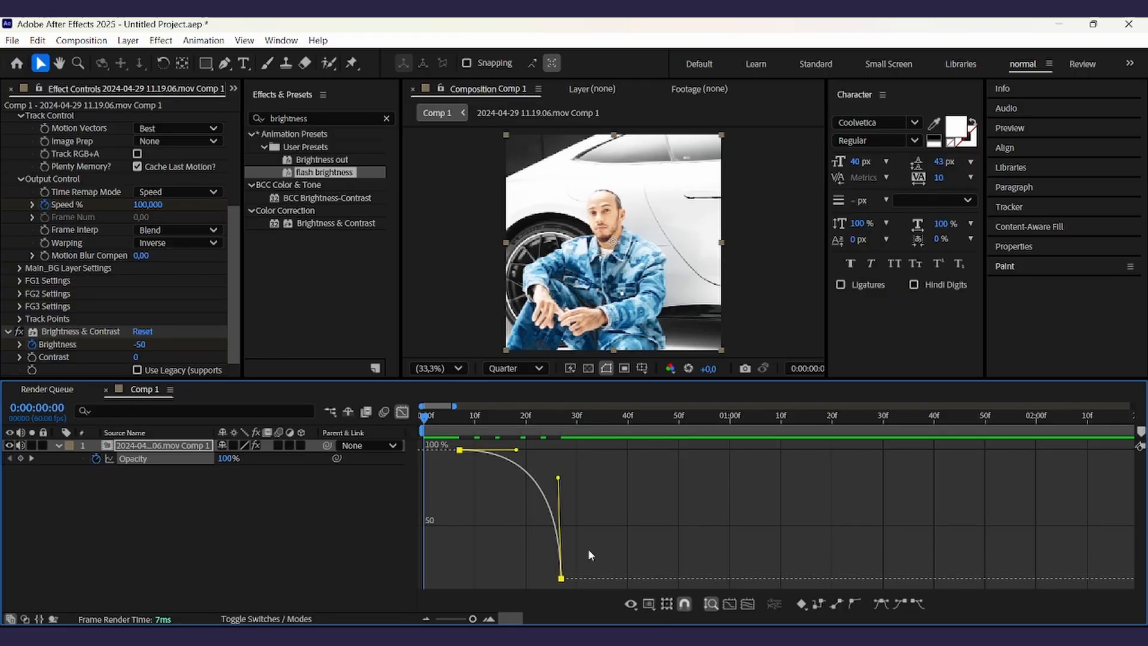
pyautogui.press('space')
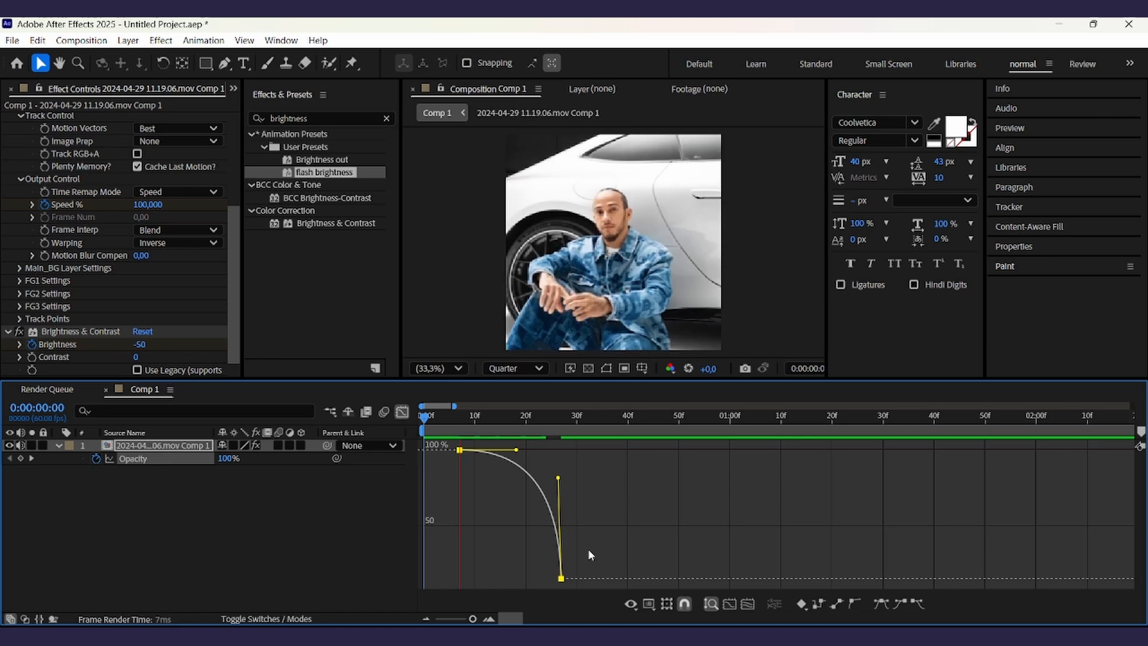
pyautogui.moveTo(516, 449); pyautogui.dragTo(527, 450)
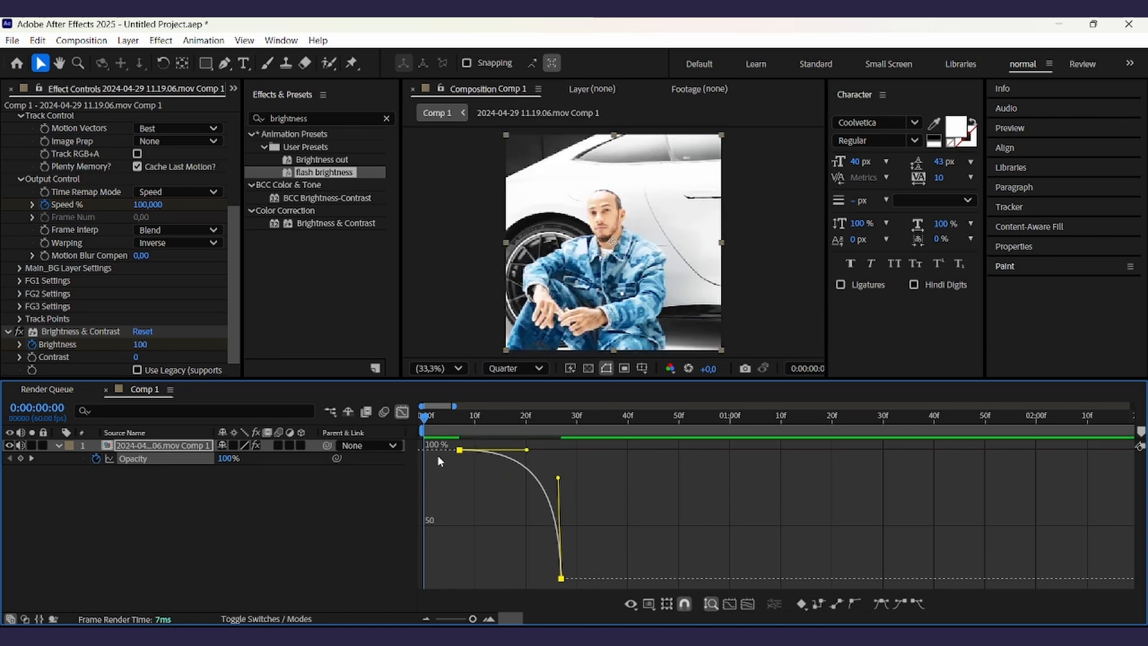
pyautogui.click(558, 478)
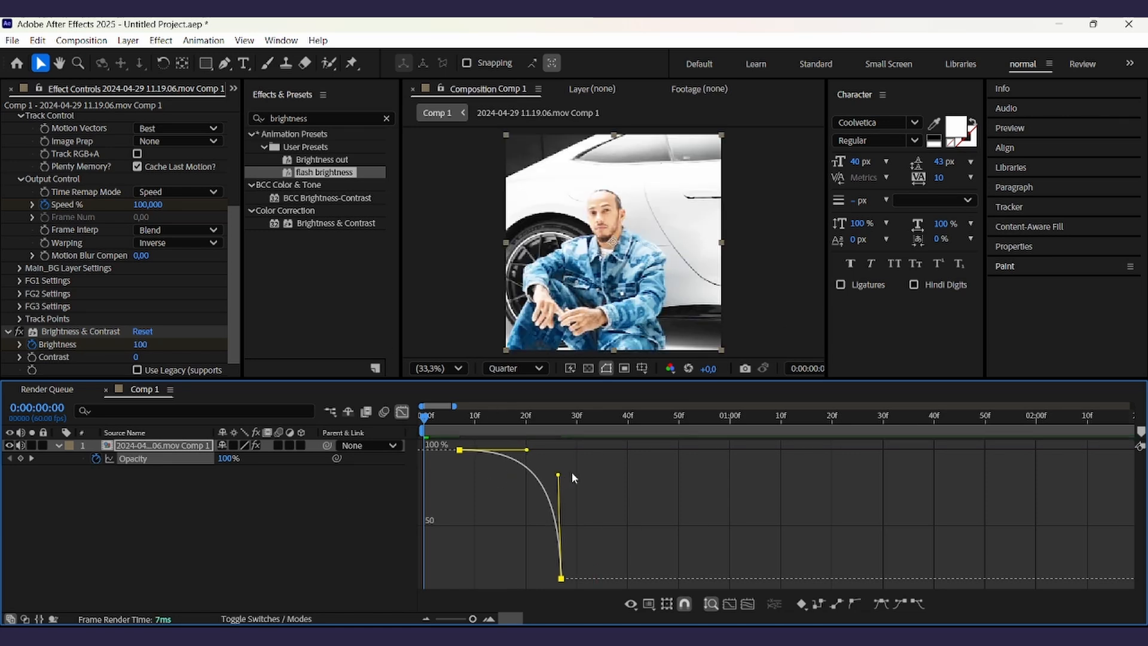
pyautogui.press('space')
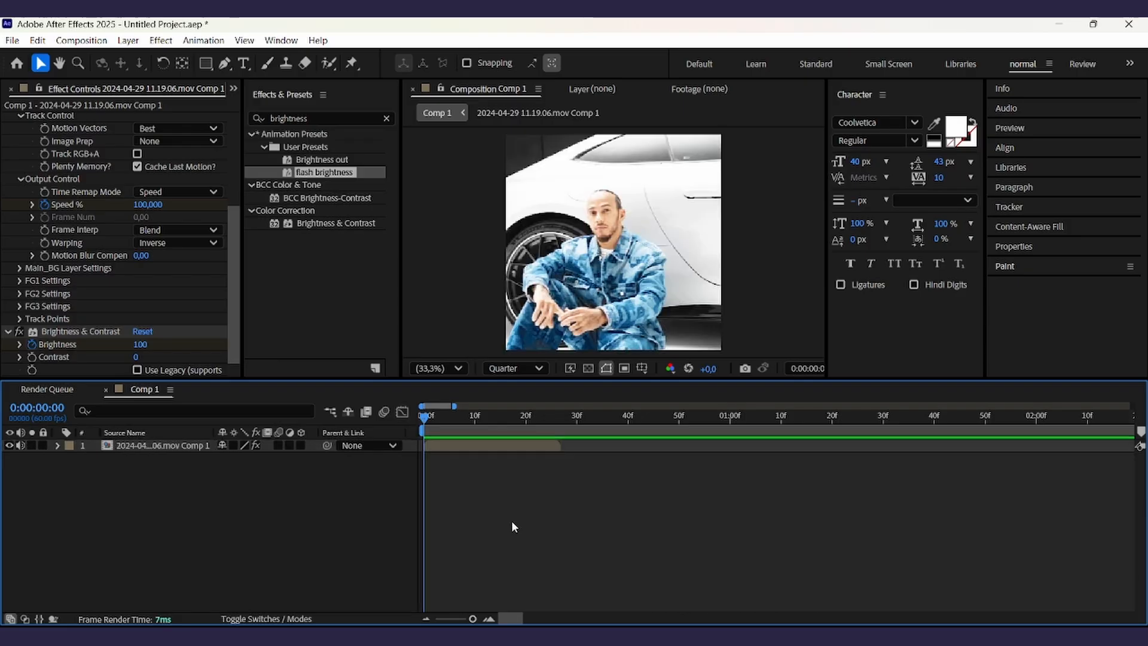
# - Reveal the layer's Scale and add a 100% Scale keyframe at the start
pyautogui.click(469, 449)
pyautogui.press('s')
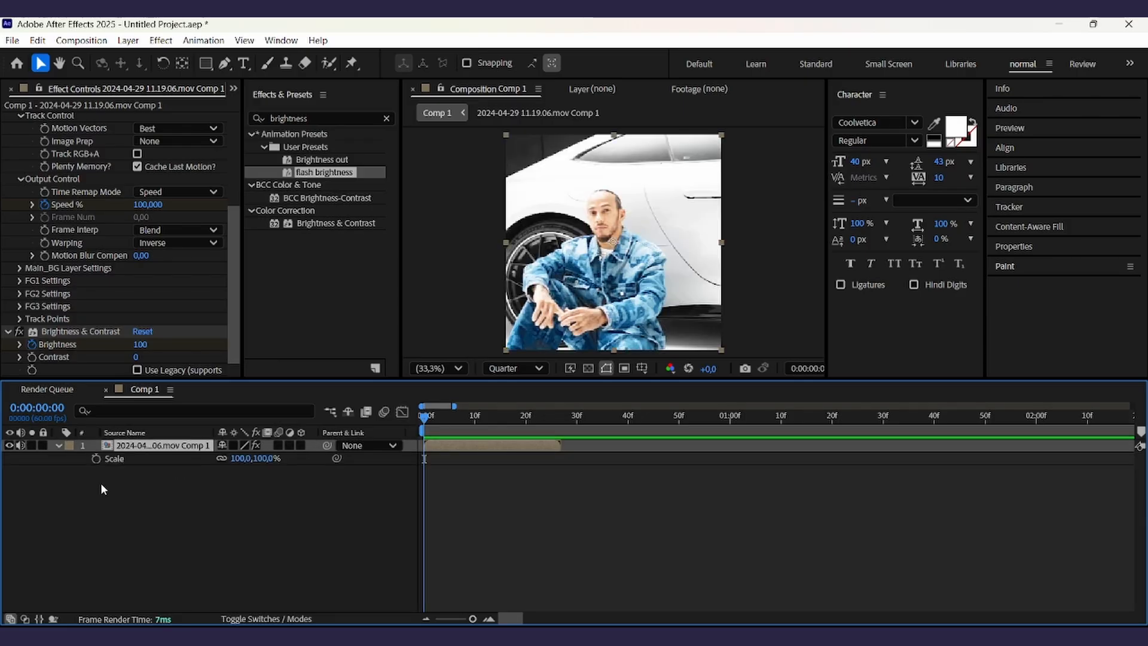
pyautogui.click(95, 458)
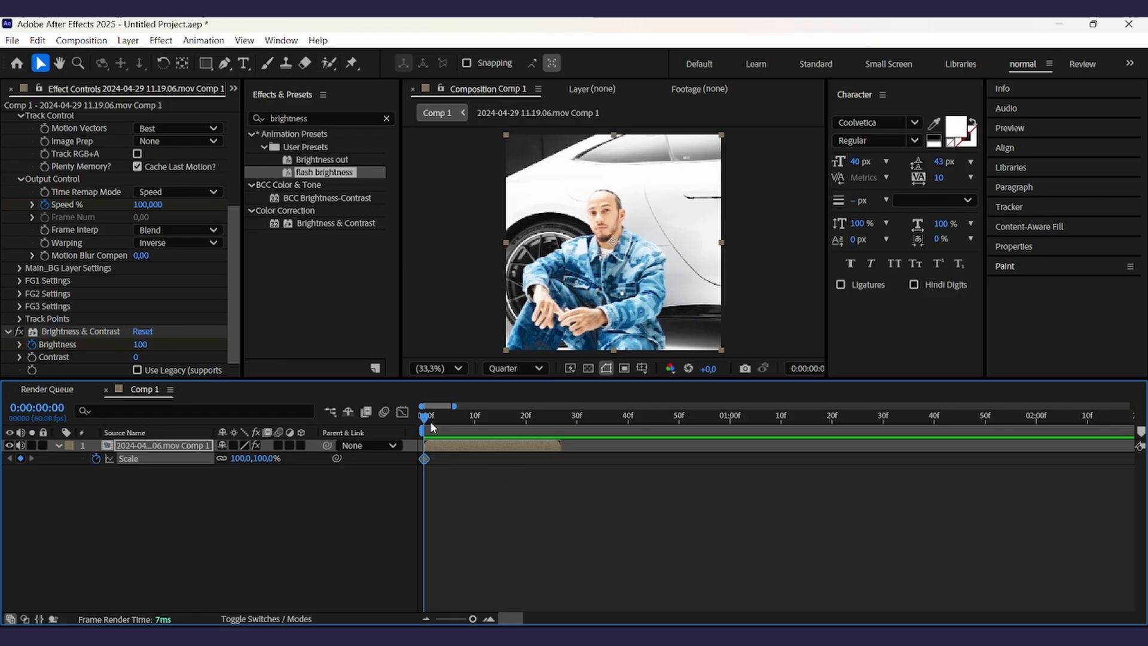
# - Play back the composition to preview the animation
pyautogui.press('space')
pyautogui.press('space')
pyautogui.press('space')
pyautogui.press('space')
pyautogui.moveTo(427, 420); pyautogui.dragTo(400, 479)
pyautogui.click(466, 518)
pyautogui.click(486, 445)
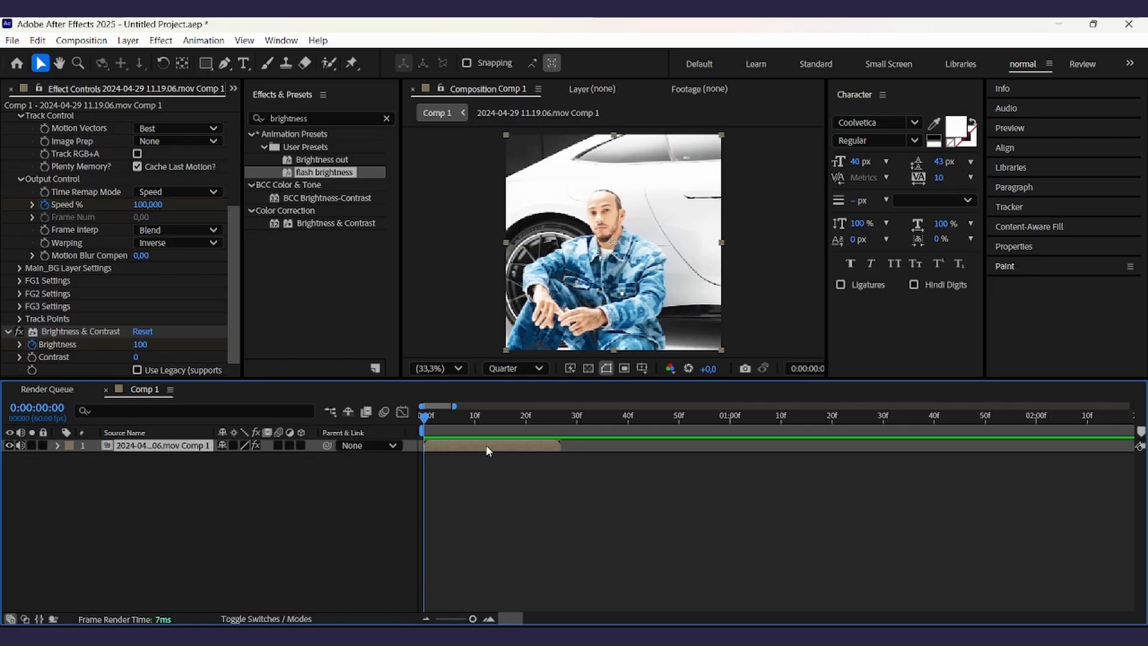
# - Move the playhead to frame 27 and set Scale to 140% there
pyautogui.press('s')
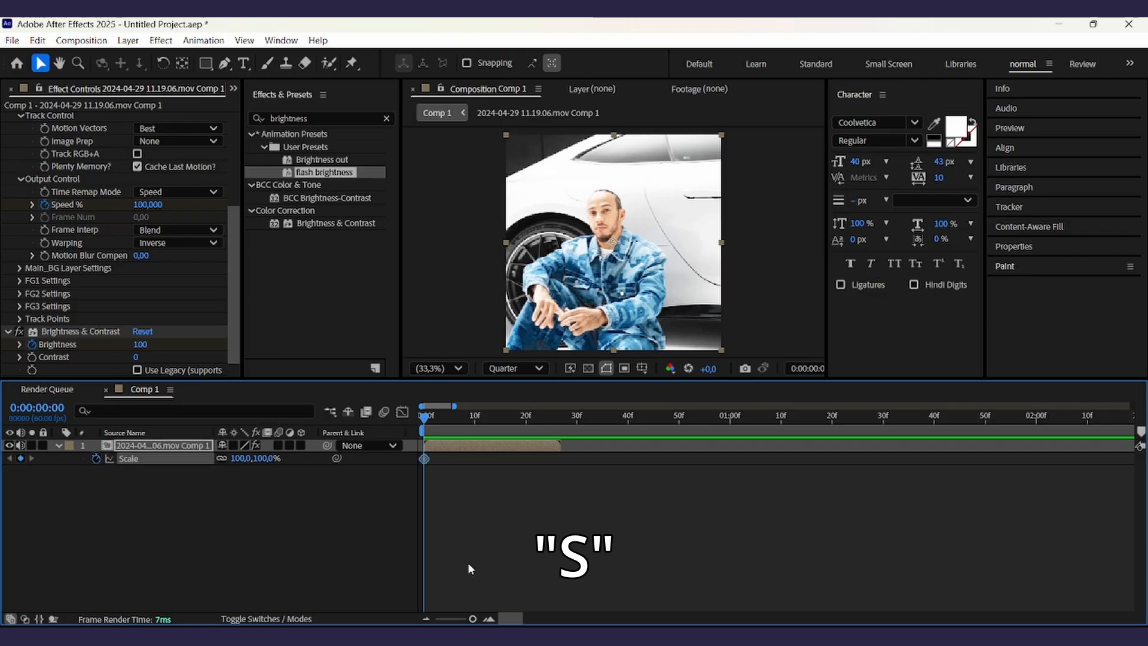
pyautogui.click(559, 413)
pyautogui.click(232, 540)
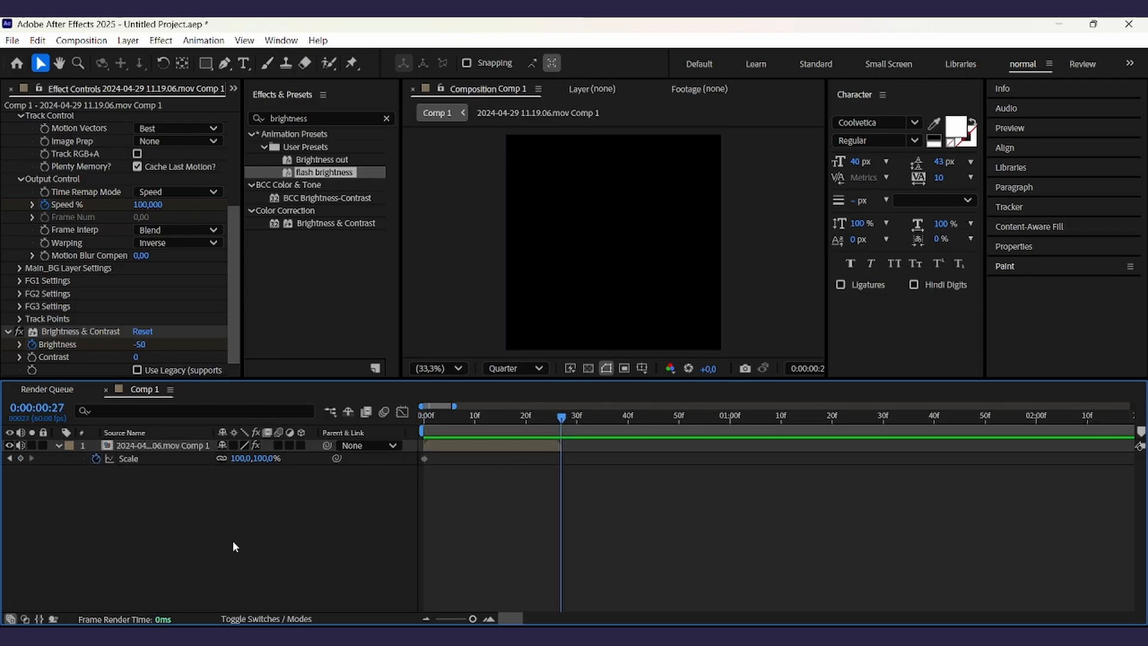
pyautogui.click(233, 458)
pyautogui.write('140')
pyautogui.press('Return')
pyautogui.click(561, 458)
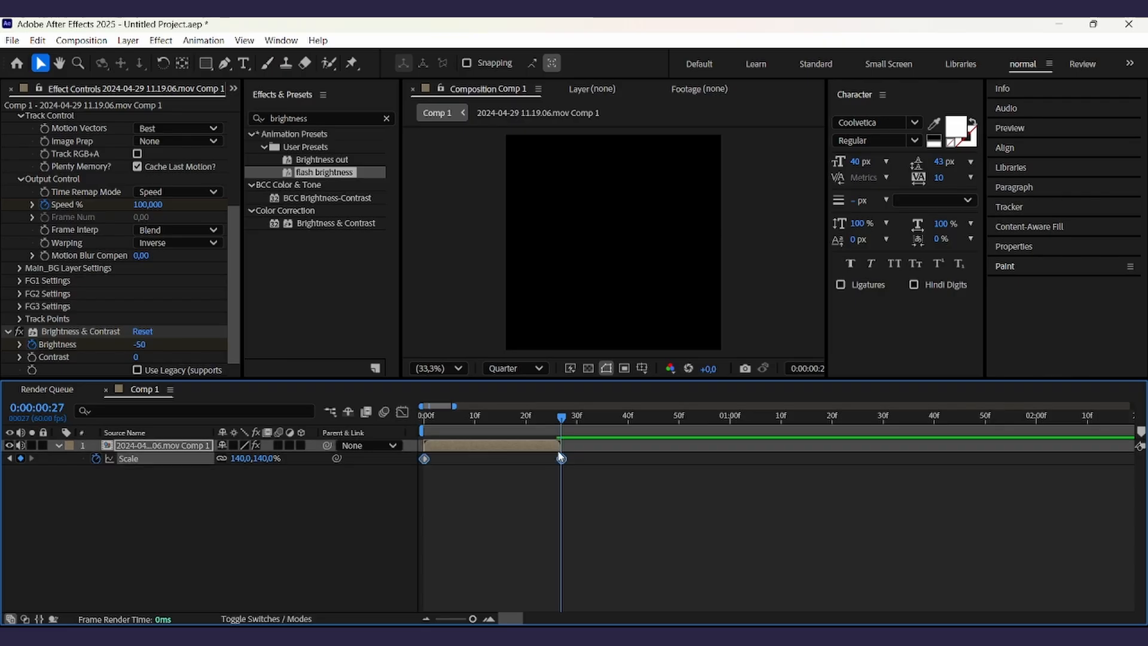
# - Select both Scale keyframes in the Graph Editor and apply Easy Ease to them
pyautogui.click(403, 411)
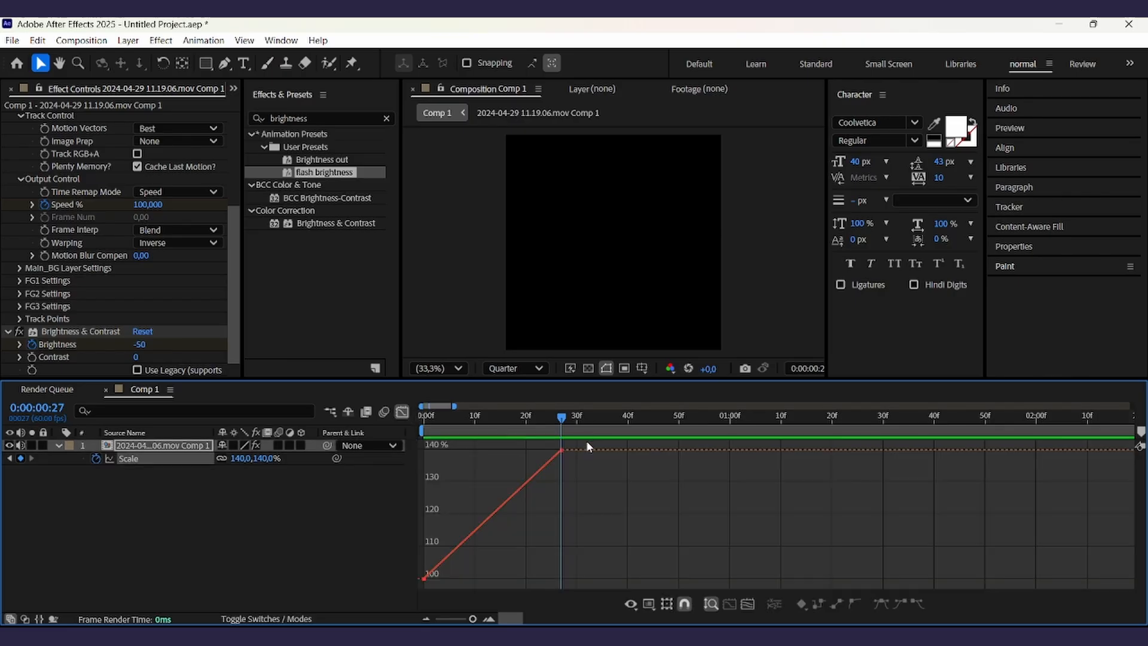
pyautogui.moveTo(586, 444); pyautogui.dragTo(418, 587)
pyautogui.click(882, 605)
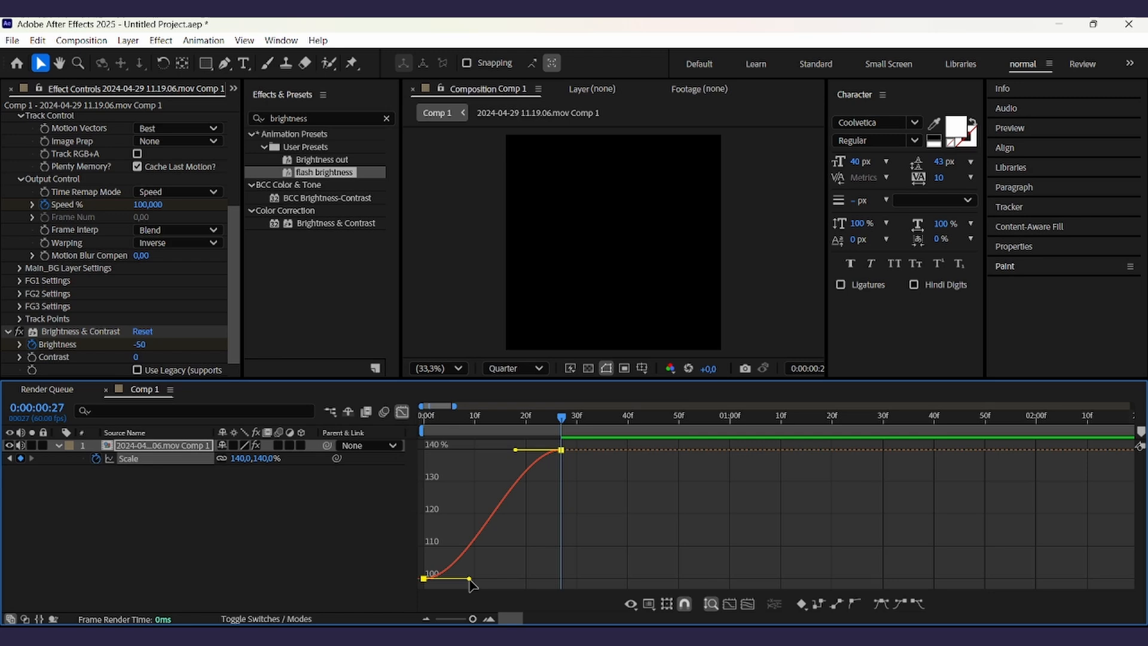
# - Pull the Scale keyframes' bezier handles so the zoom starts gently and rises steeply into frame 27
pyautogui.moveTo(470, 580); pyautogui.dragTo(424, 529)
pyautogui.moveTo(516, 447); pyautogui.dragTo(562, 510)
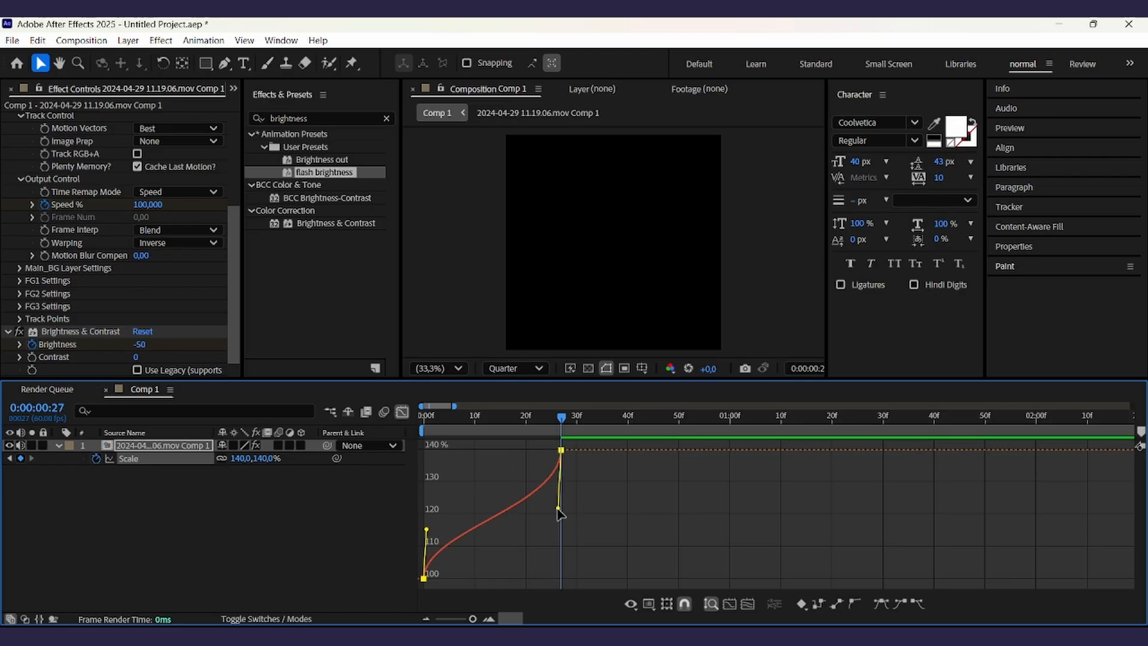
# - Preview the animation and review all of the layer's keyframed properties in the timeline
pyautogui.press('space')
pyautogui.click(402, 413)
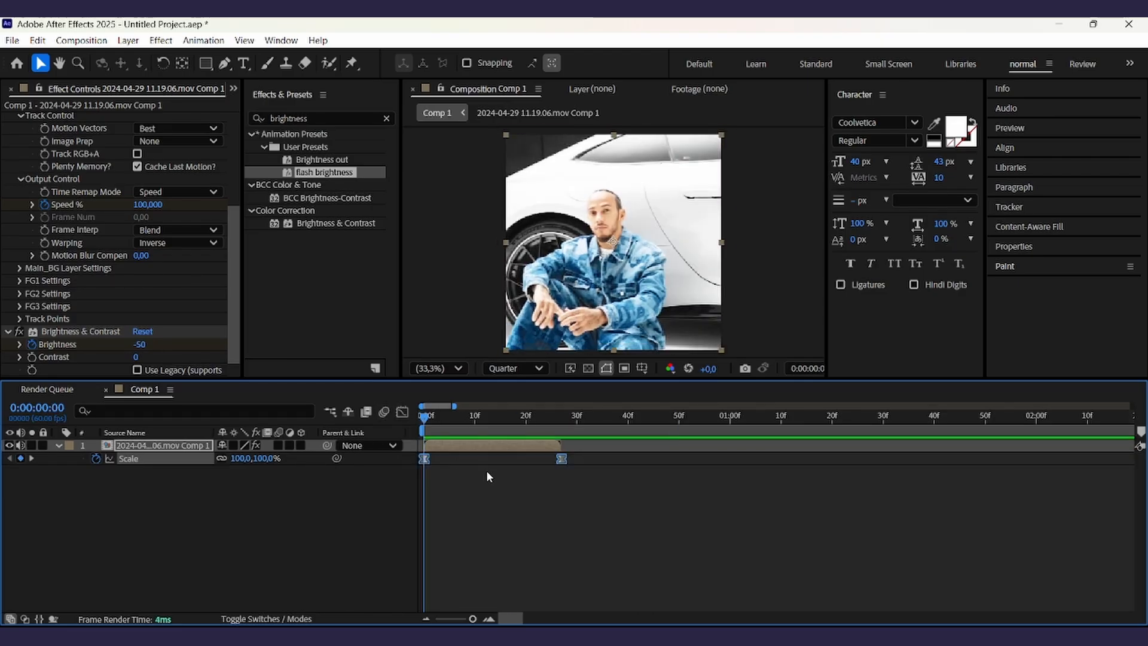
pyautogui.press('u')
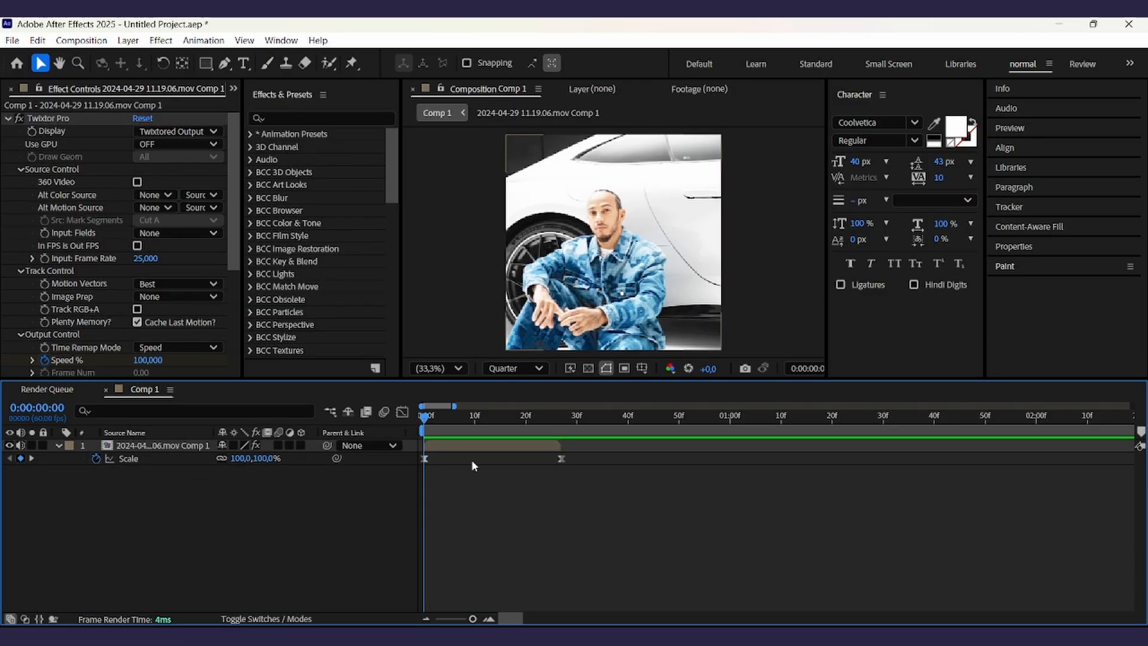
pyautogui.click(461, 448)
pyautogui.press('z')
pyautogui.press('u')
pyautogui.click(482, 492)
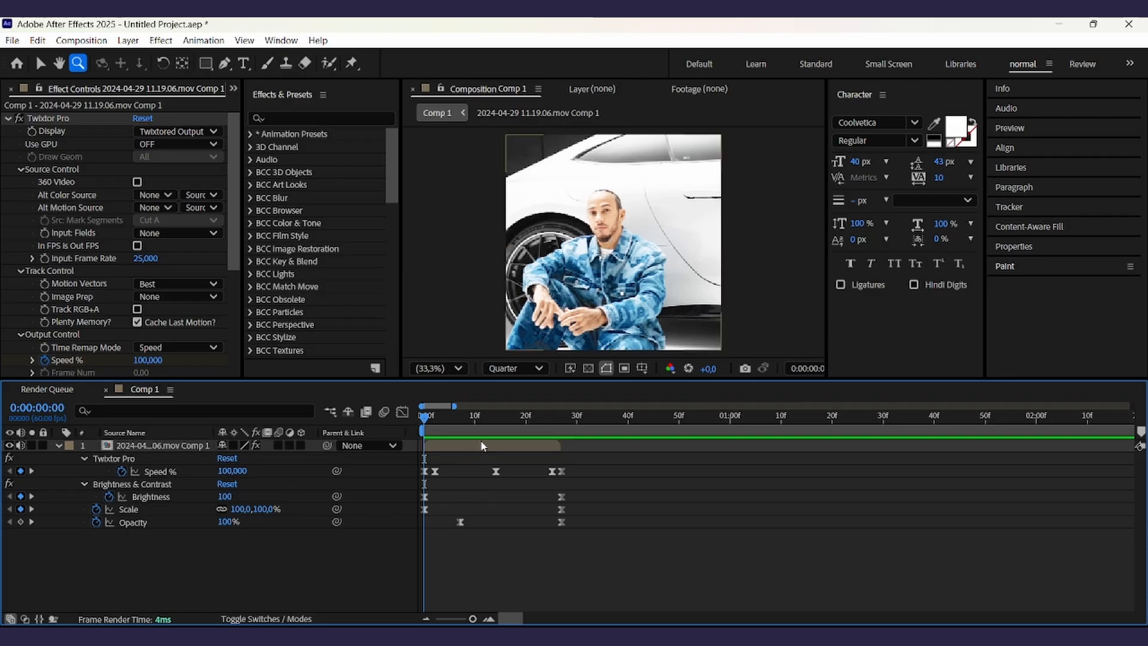
pyautogui.click(482, 446)
pyautogui.press('u')
pyautogui.click(476, 526)
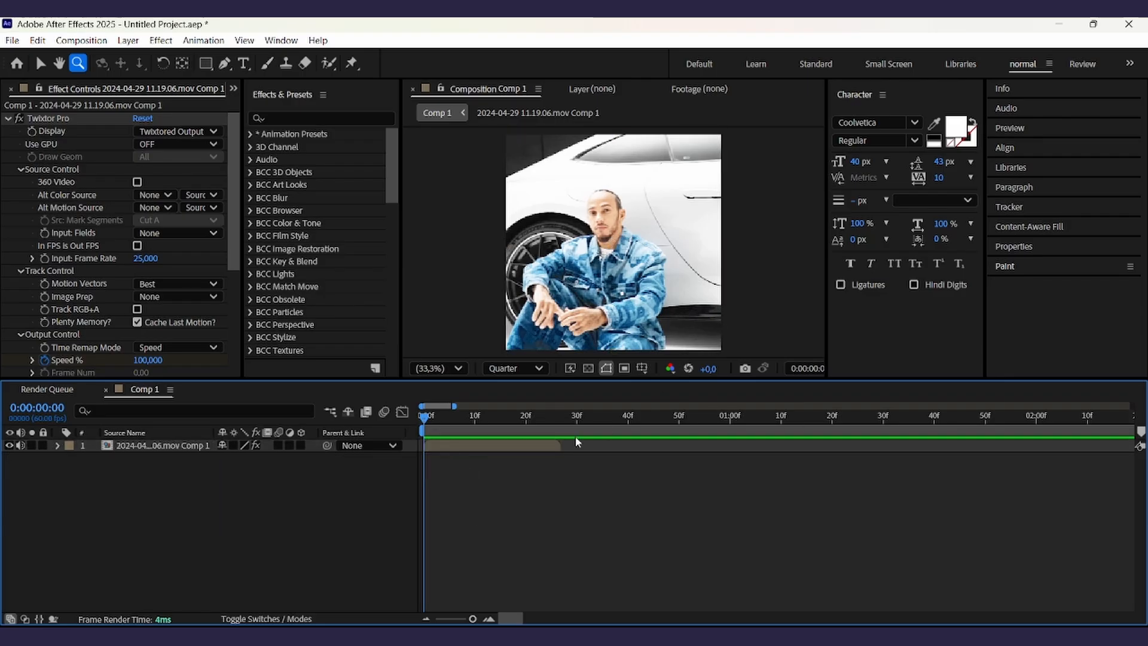
# - Precompose the new footage layer that starts at frame 27 into its own composition
pyautogui.moveTo(578, 419); pyautogui.dragTo(568, 421)
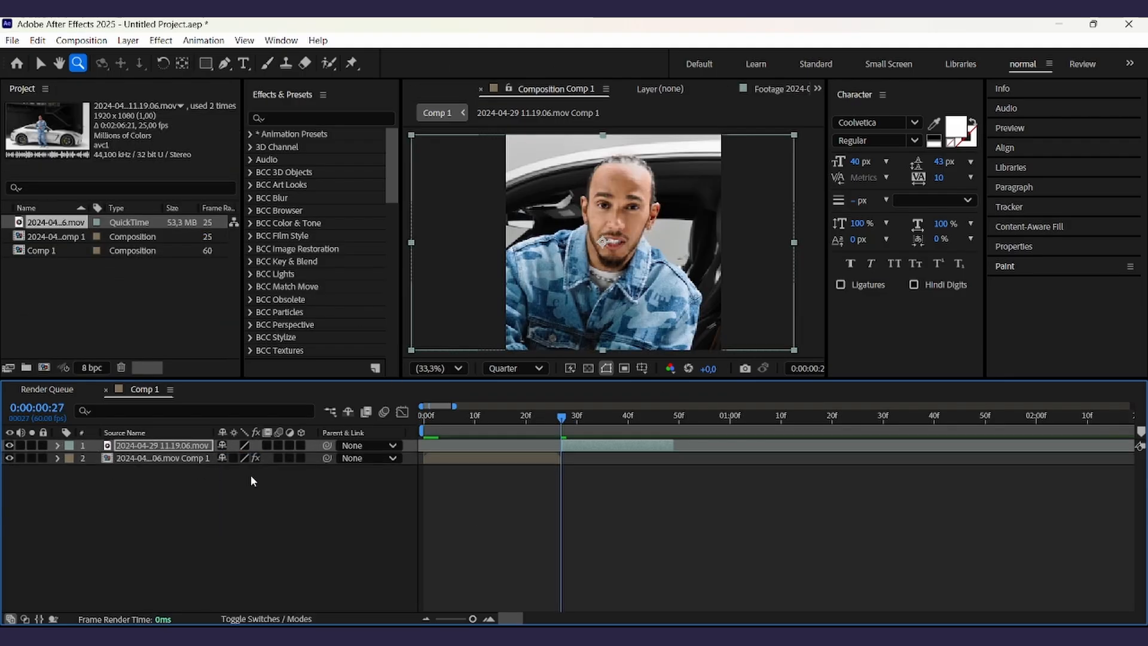
pyautogui.hotkey('ctrl', 'shift', 'c')
pyautogui.press('Return')
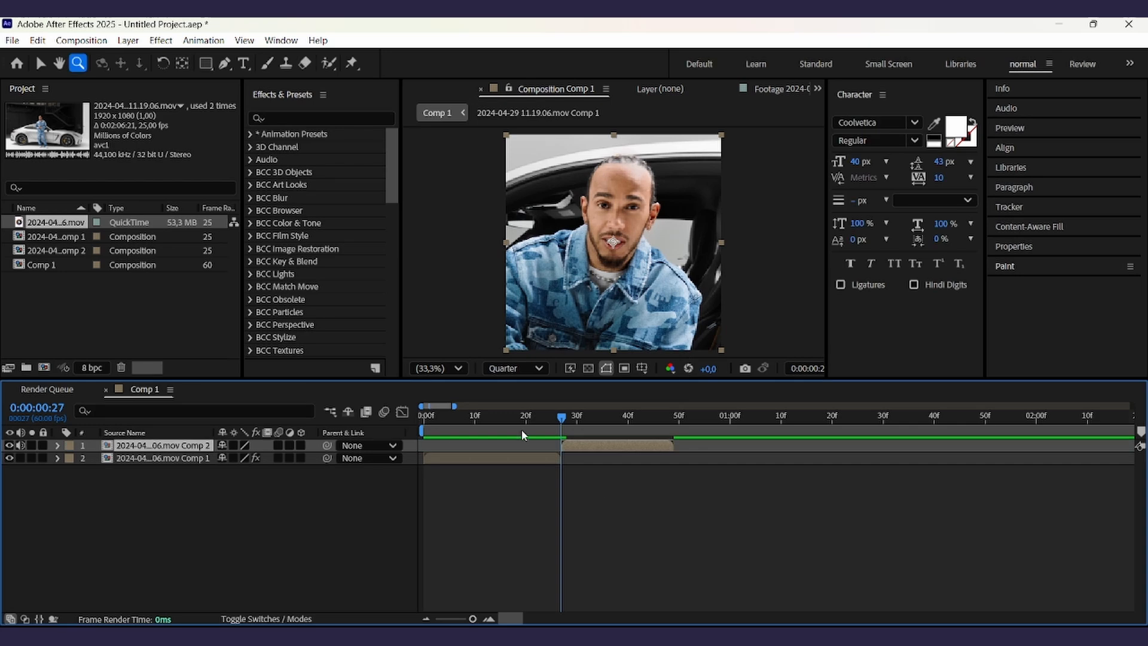
# - Expand the original clip layer to reveal its effects and keyframed properties
pyautogui.click(502, 460)
pyautogui.click(642, 472)
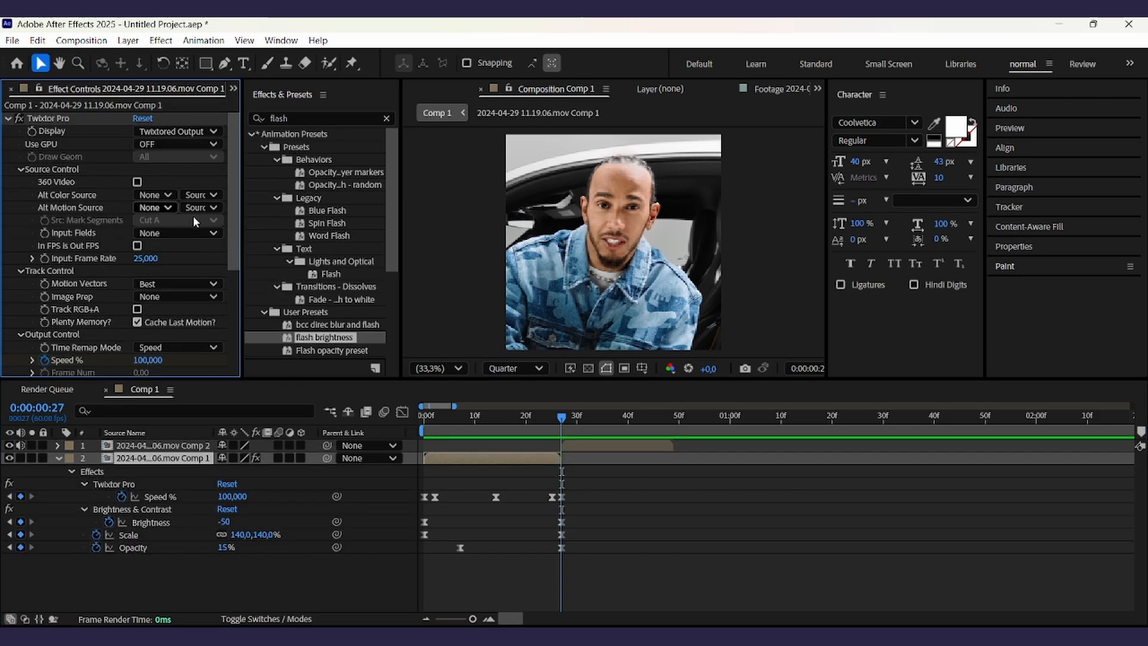
pyautogui.click(192, 513)
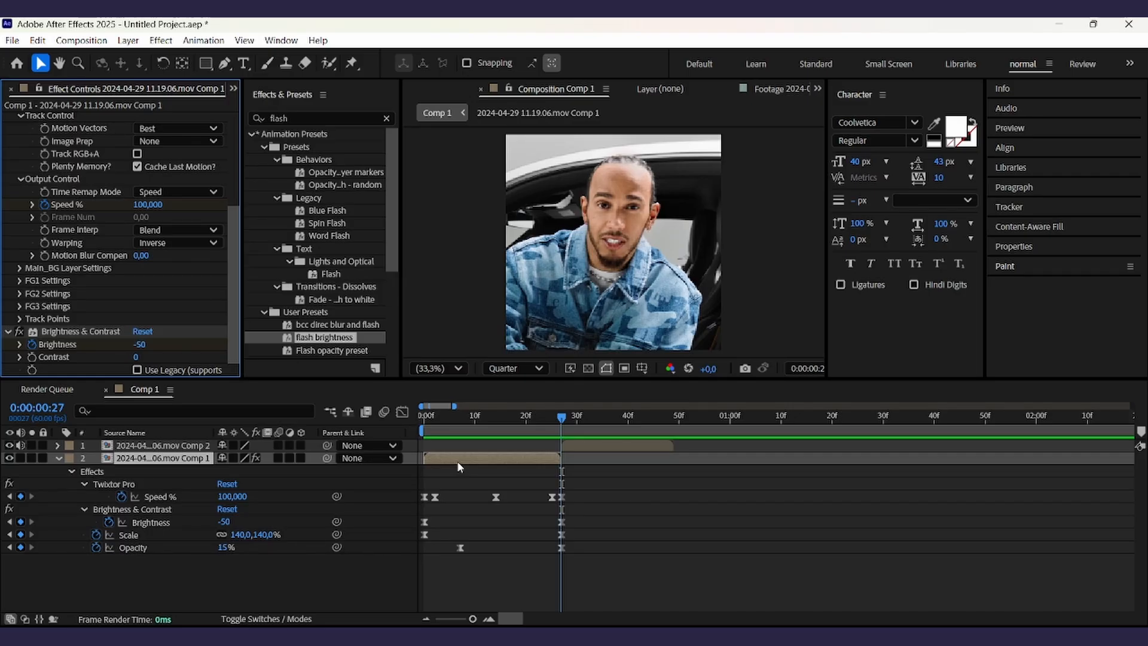
pyautogui.click(138, 482)
pyautogui.hotkey('ctrl', 'a')
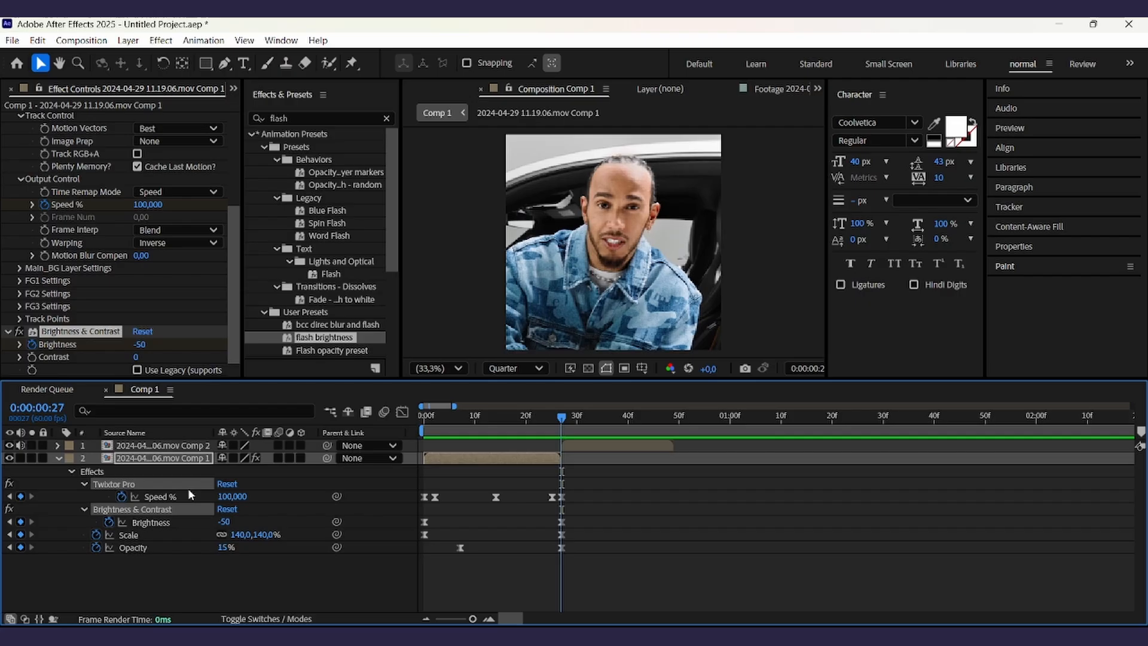
pyautogui.click(416, 604)
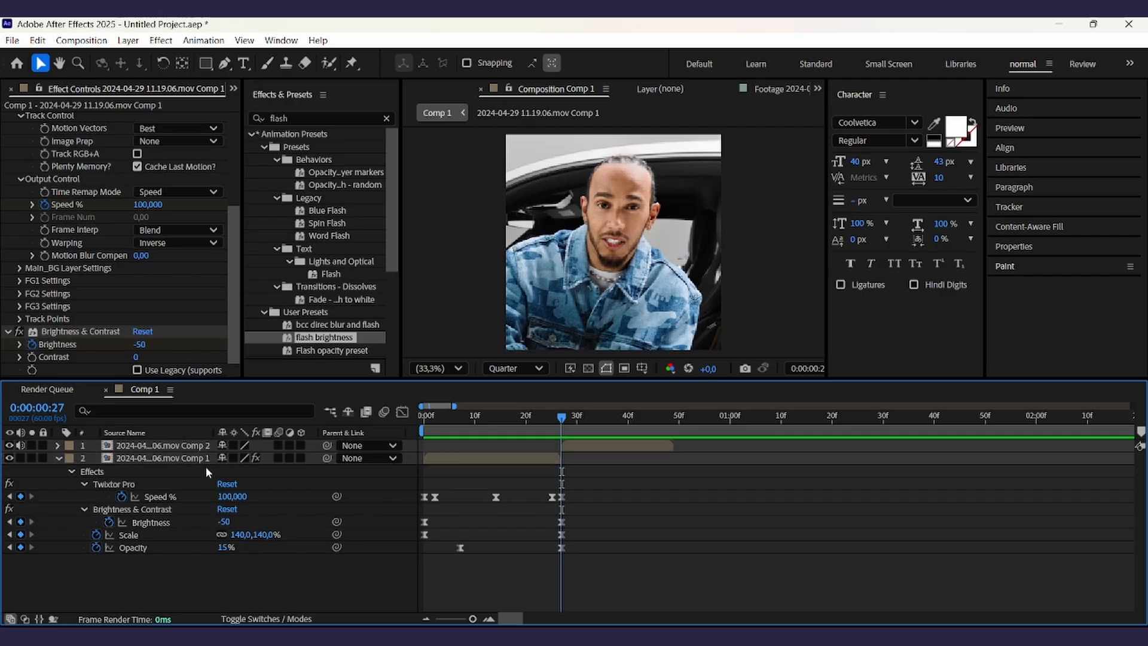
pyautogui.click(496, 459)
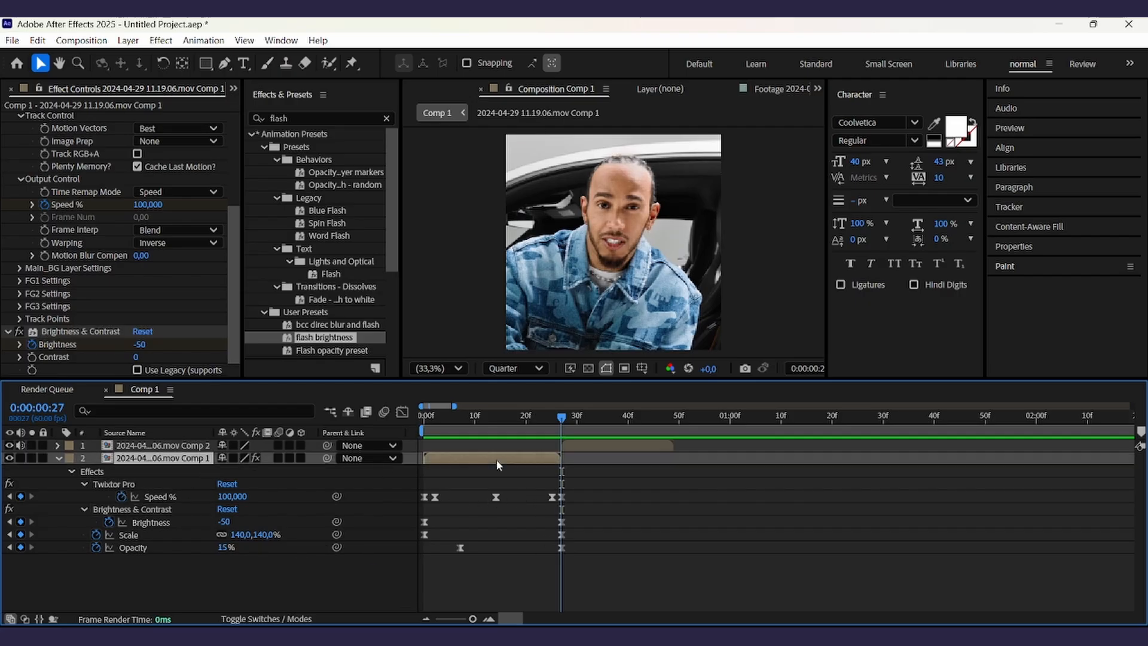
pyautogui.press('u')
pyautogui.press('u')
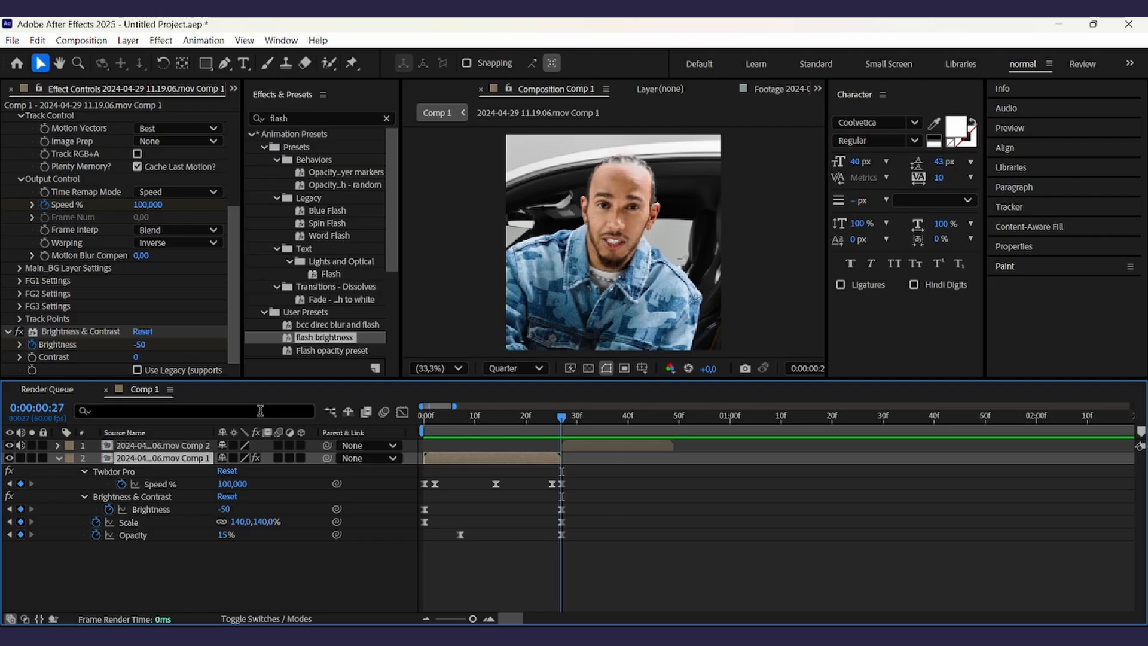
# - Copy the Twixtor Pro effect with its Speed % keyframes from the original layer onto the Comp 2 layer
pyautogui.click(152, 471)
pyautogui.click(161, 482)
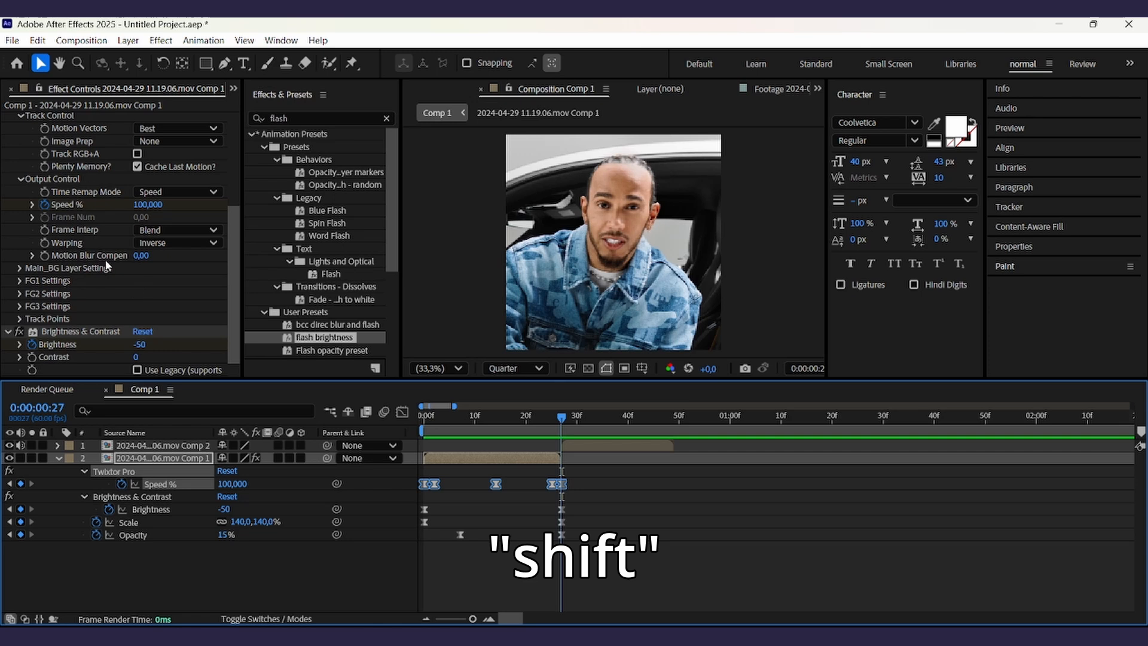
pyautogui.scroll(5, 105, 259)
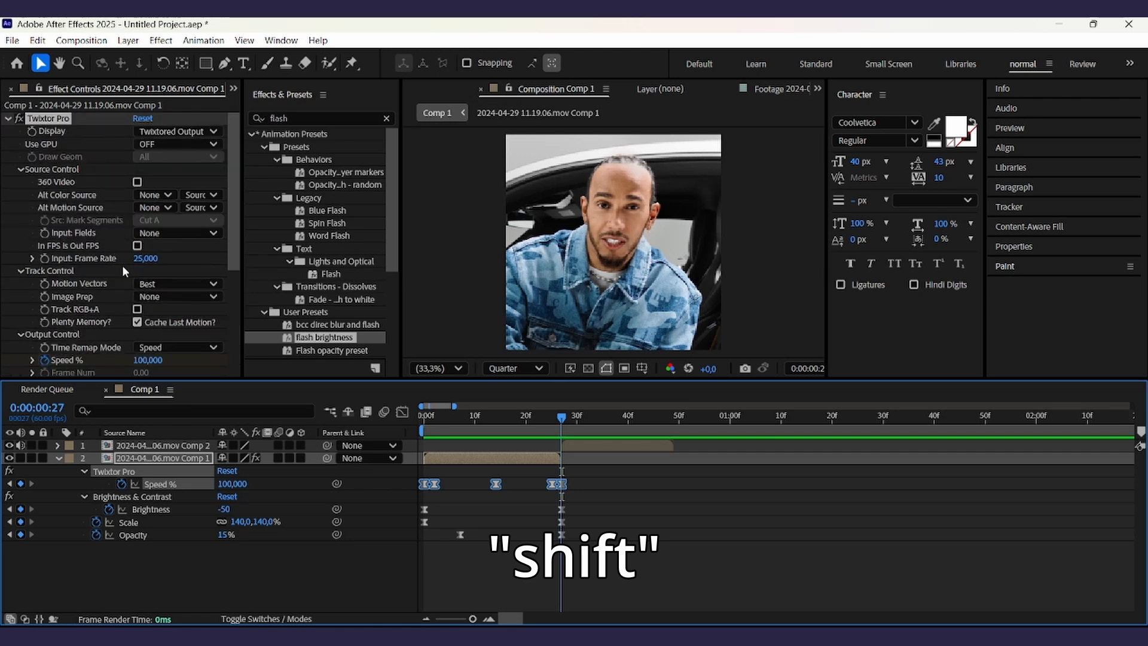
pyautogui.scroll(-3, 122, 263)
pyautogui.scroll(3, 110, 228)
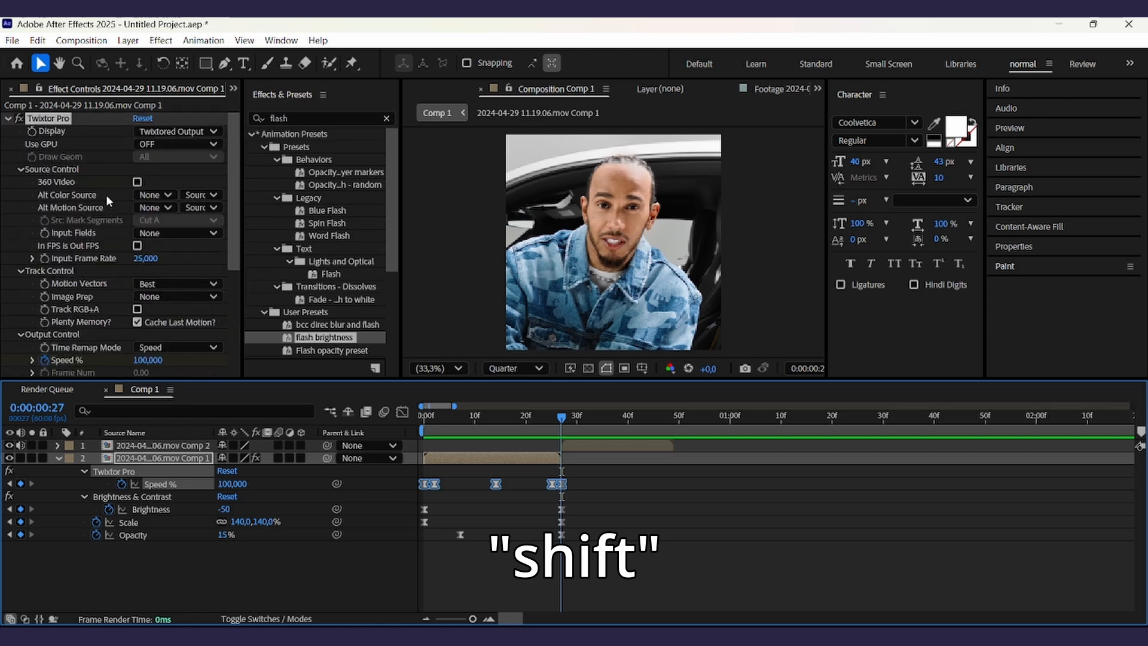
pyautogui.click(53, 119)
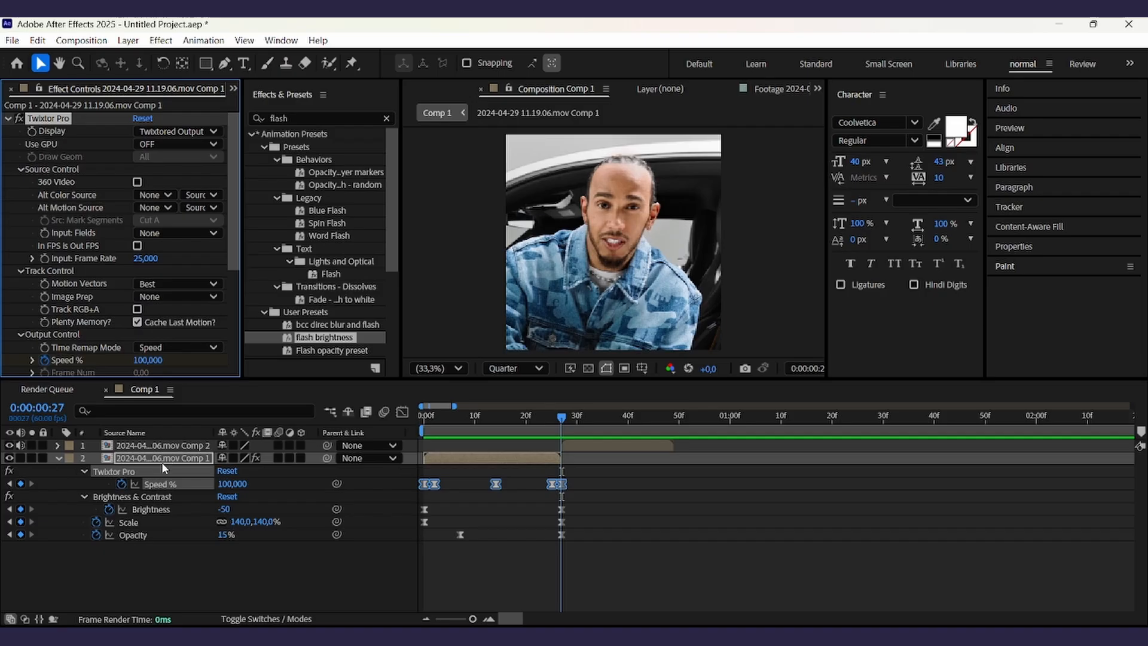
pyautogui.hotkey('ctrl', 'c')
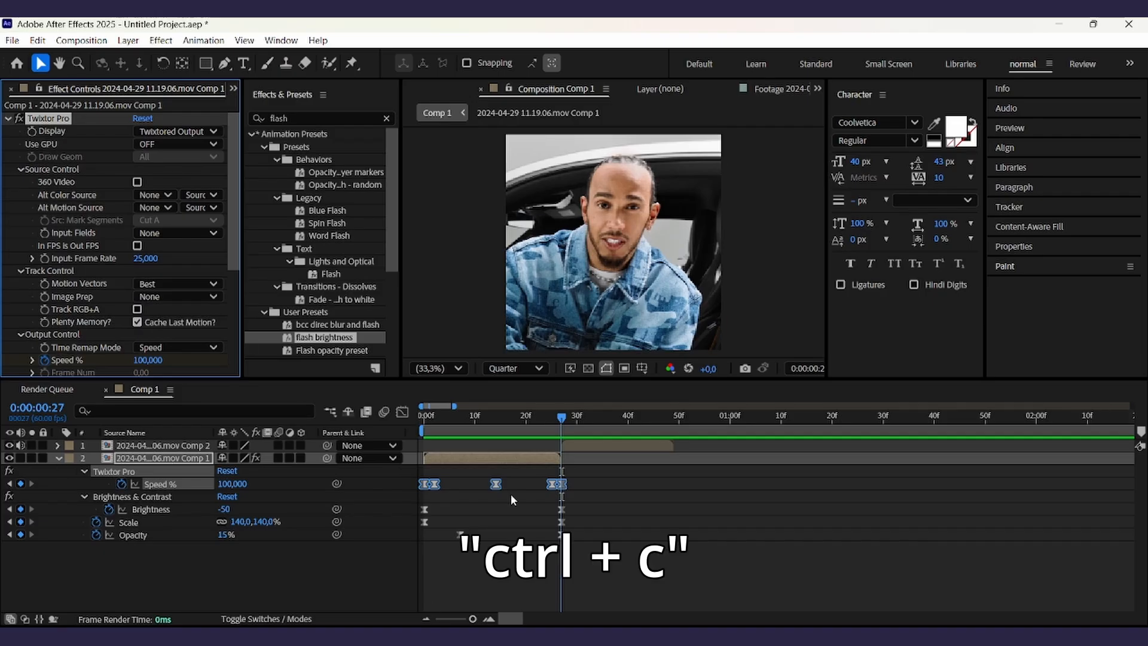
pyautogui.click(601, 448)
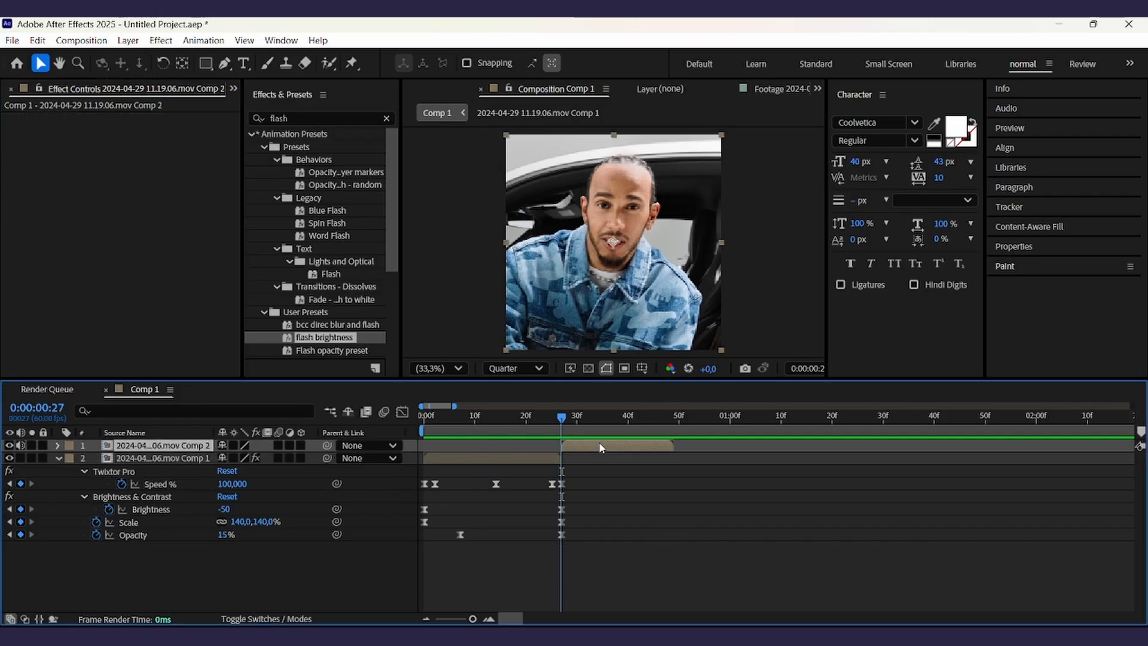
pyautogui.hotkey('ctrl', 'v')
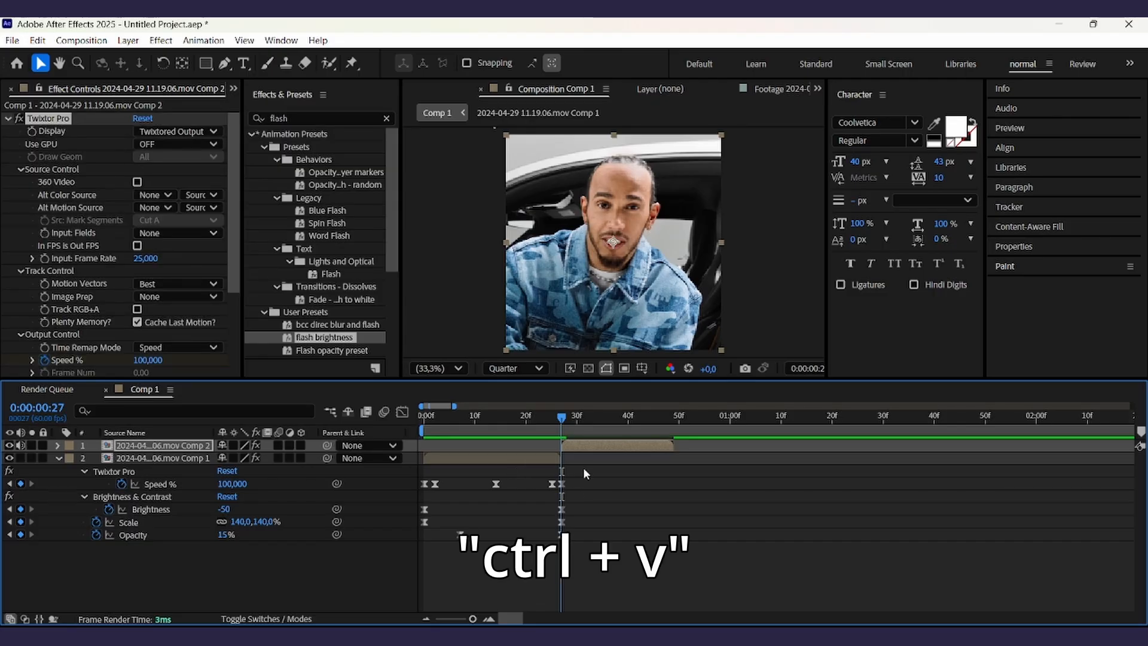
# - Time-stretch the pasted Speed % keyframes on the Comp 2 layer to shorten the speed ramp
pyautogui.press('u')
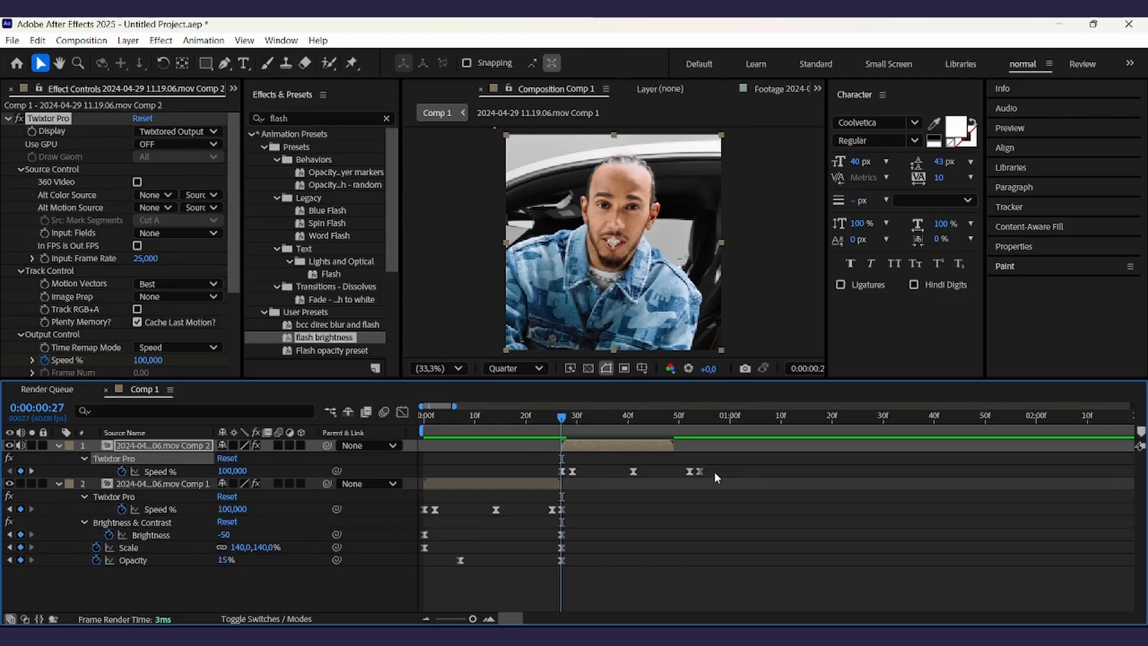
pyautogui.moveTo(720, 465); pyautogui.dragTo(576, 480)
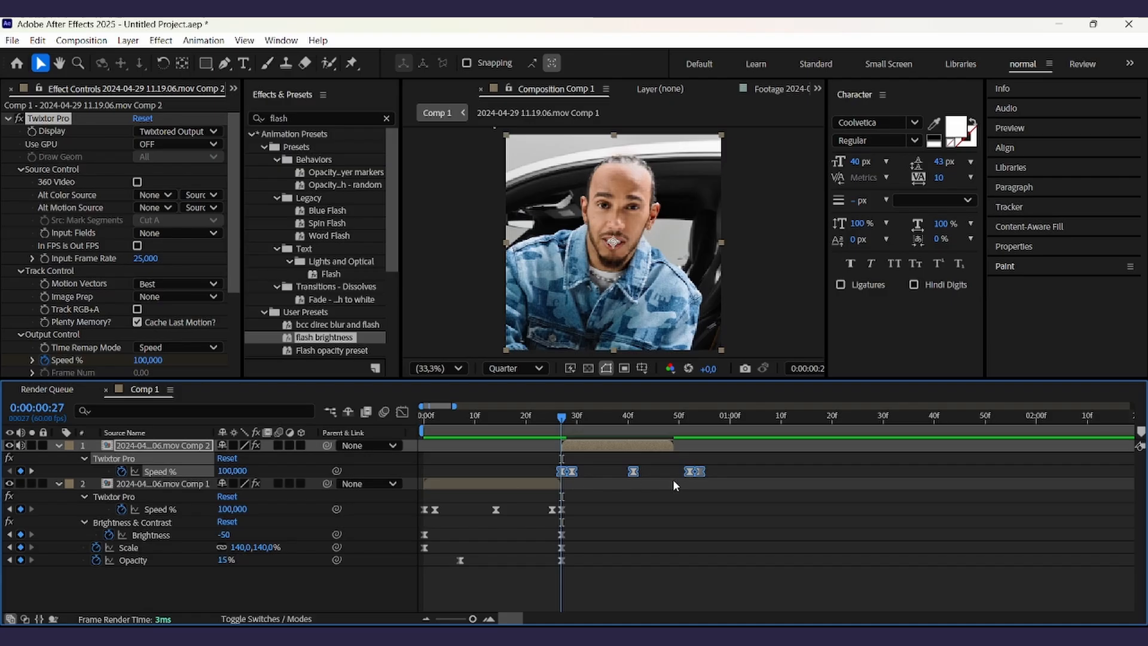
pyautogui.press('alt')
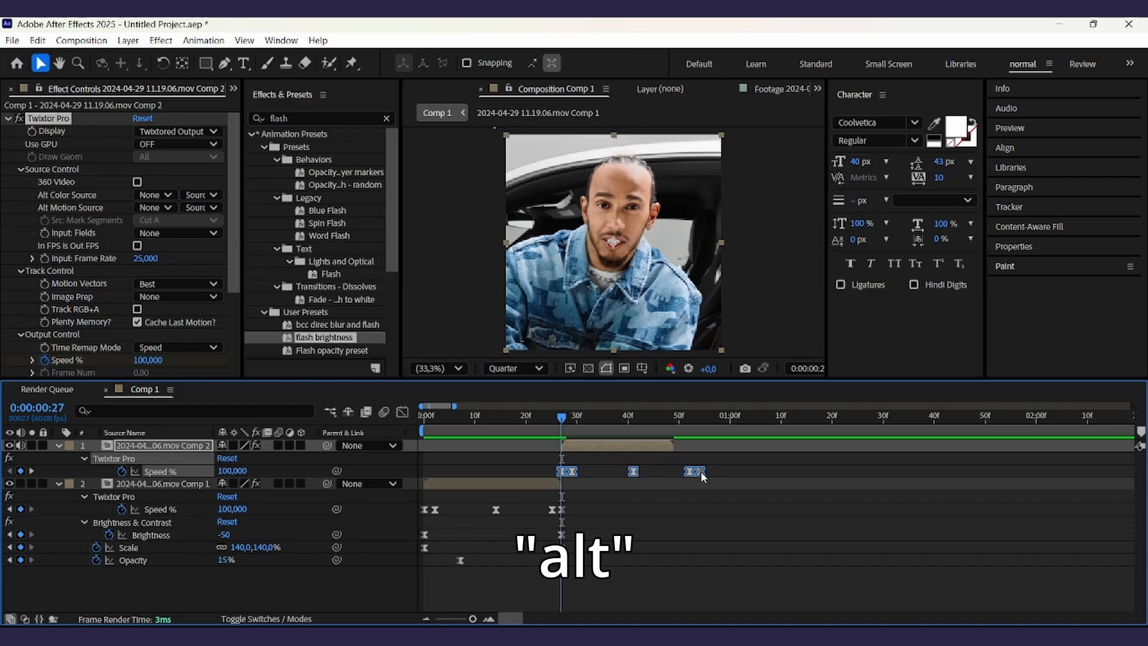
pyautogui.moveTo(700, 472); pyautogui.dragTo(679, 483)
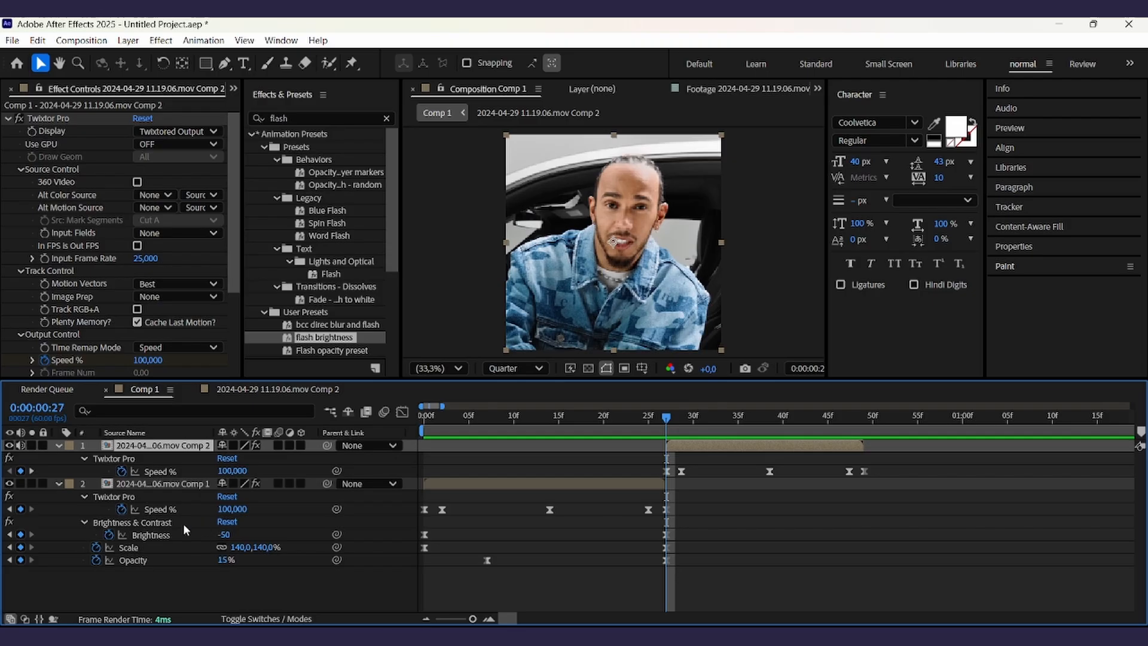
# - Copy the Brightness flash keyframes to the Comp 2 layer and align them with the end of its speed ramp
pyautogui.click(173, 524)
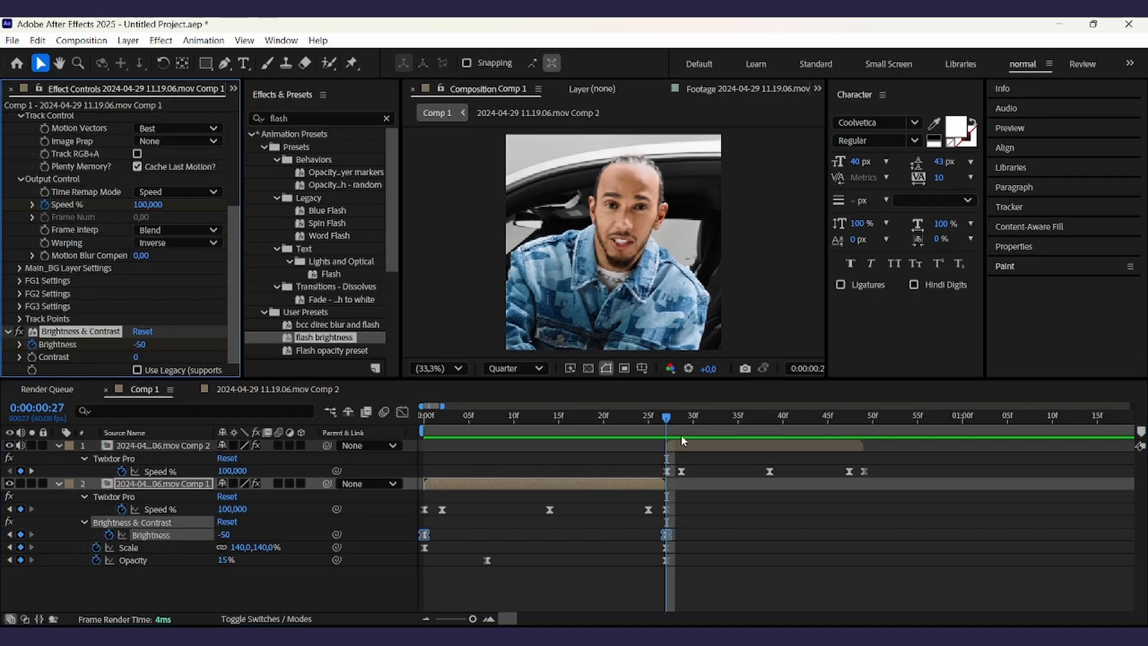
pyautogui.click(697, 448)
pyautogui.hotkey('ctrl', 'v')
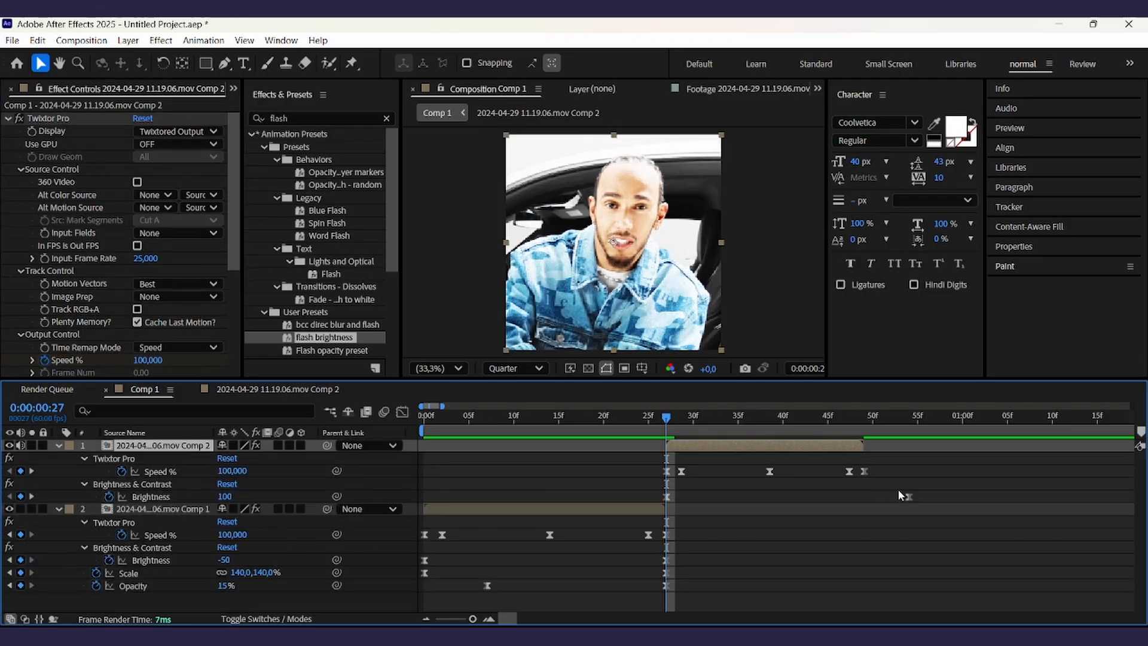
pyautogui.moveTo(909, 498); pyautogui.dragTo(866, 500)
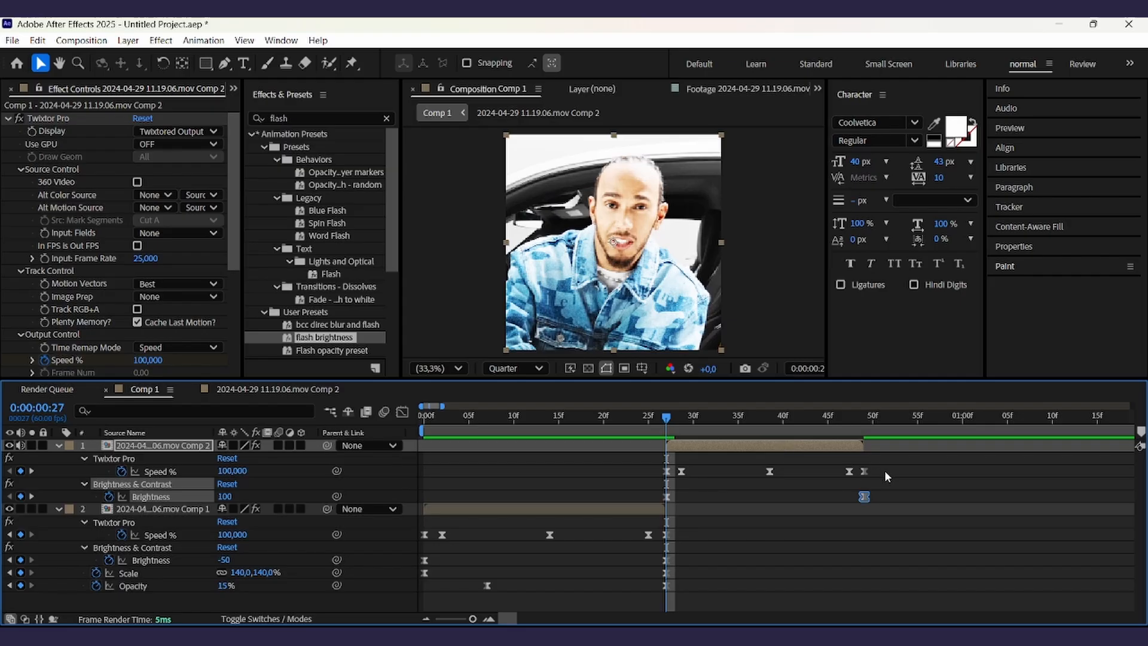
pyautogui.moveTo(885, 470); pyautogui.dragTo(637, 475)
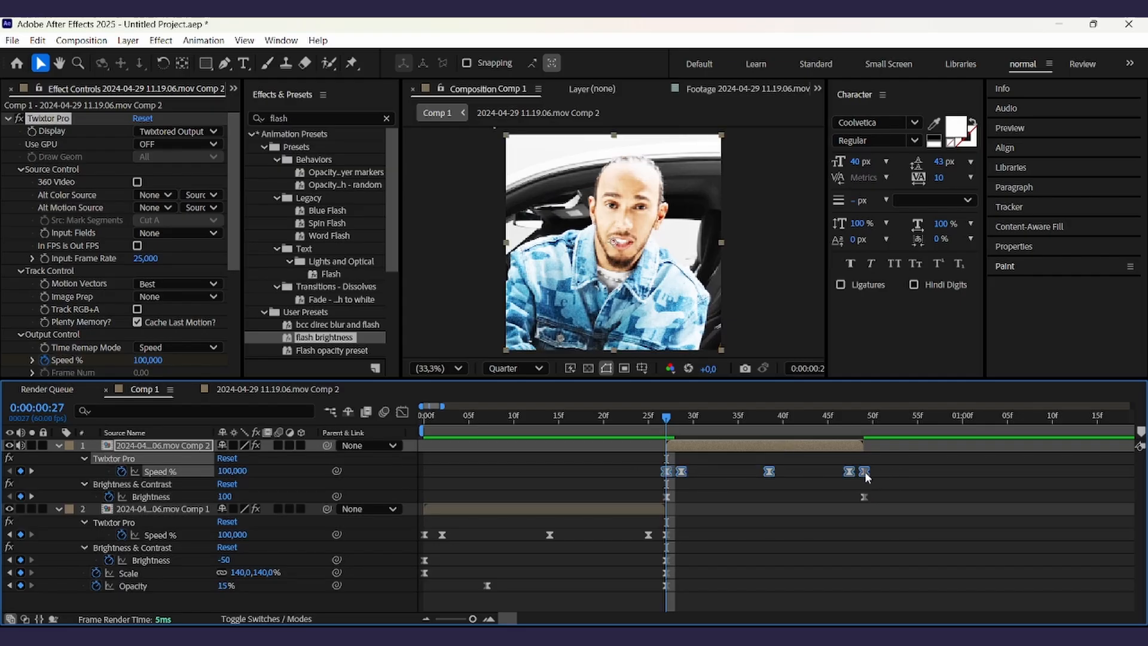
pyautogui.moveTo(864, 471)
pyautogui.mouseDown()
pyautogui.moveTo(1021, 472)
pyautogui.moveTo(701, 475)
pyautogui.moveTo(866, 474)
pyautogui.mouseUp()
pyautogui.click(720, 483)
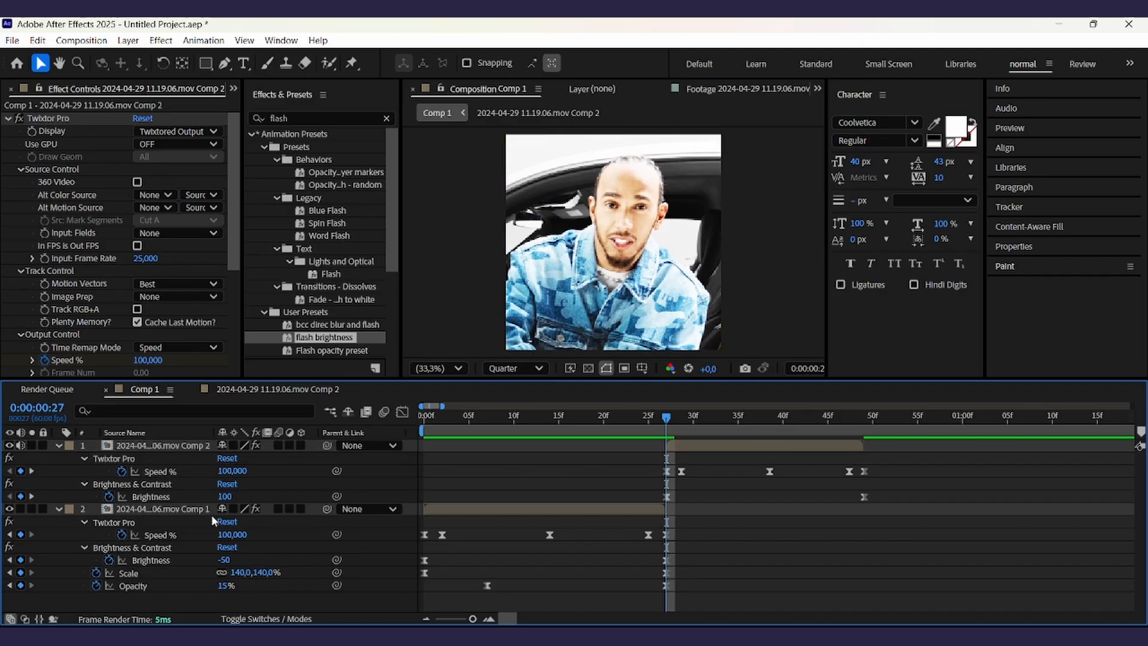
# - Copy the Scale zoom keyframes from the original layer and paste them onto the Comp 2 layer
pyautogui.click(149, 574)
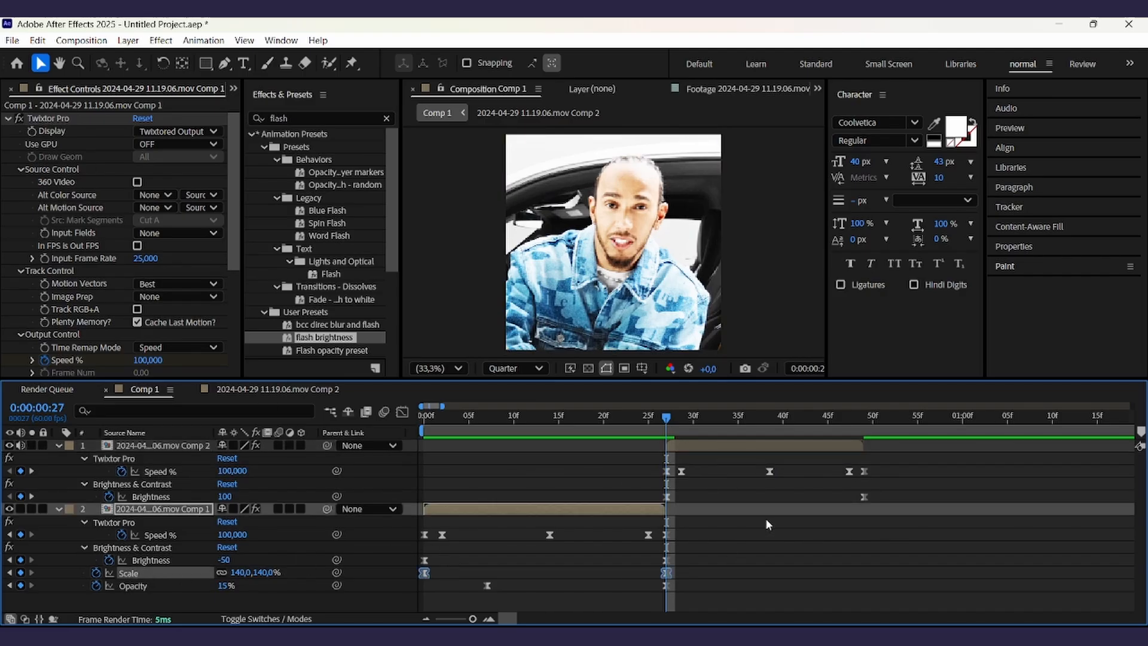
pyautogui.click(735, 443)
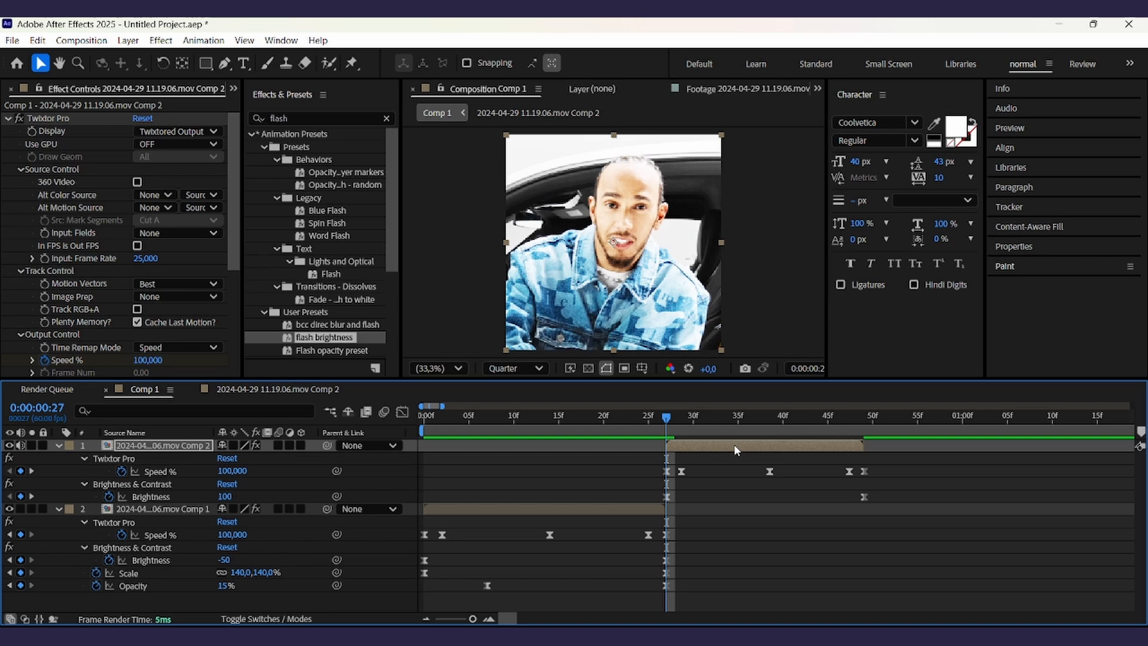
pyautogui.hotkey('ctrl', 'v')
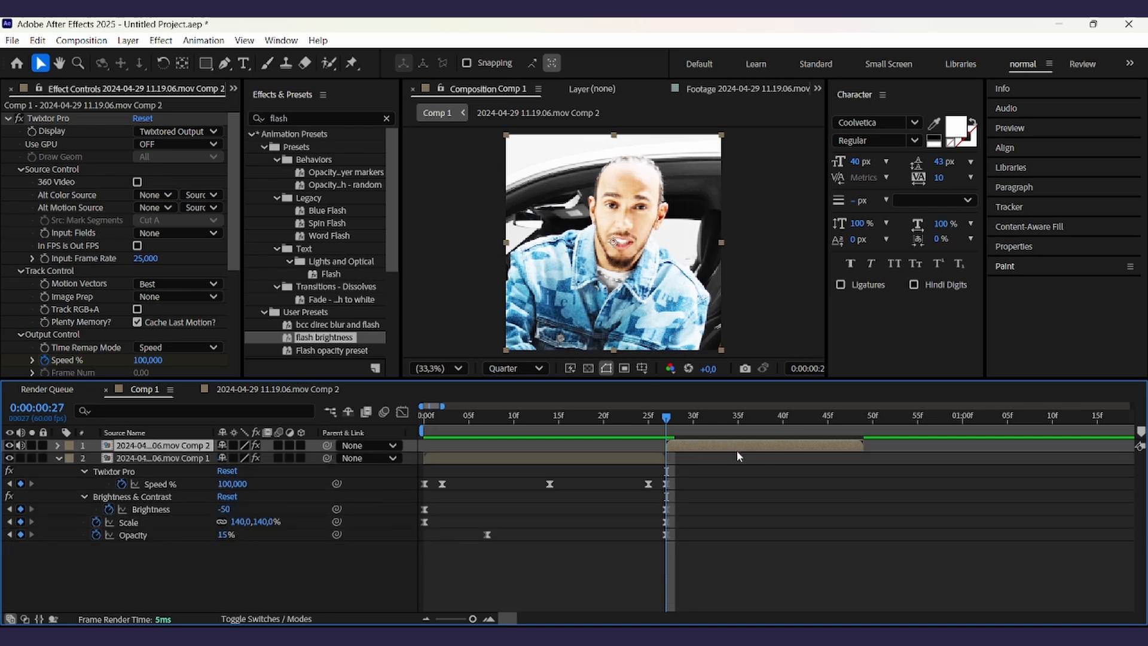
pyautogui.press('s')
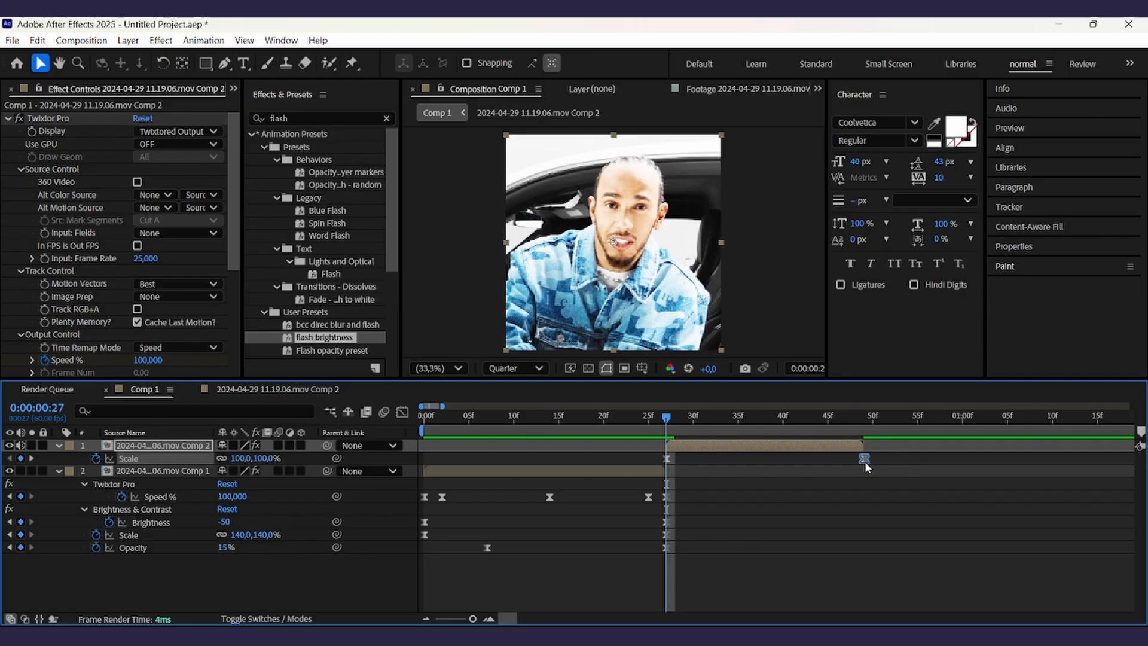
pyautogui.press('s')
pyautogui.click(722, 571)
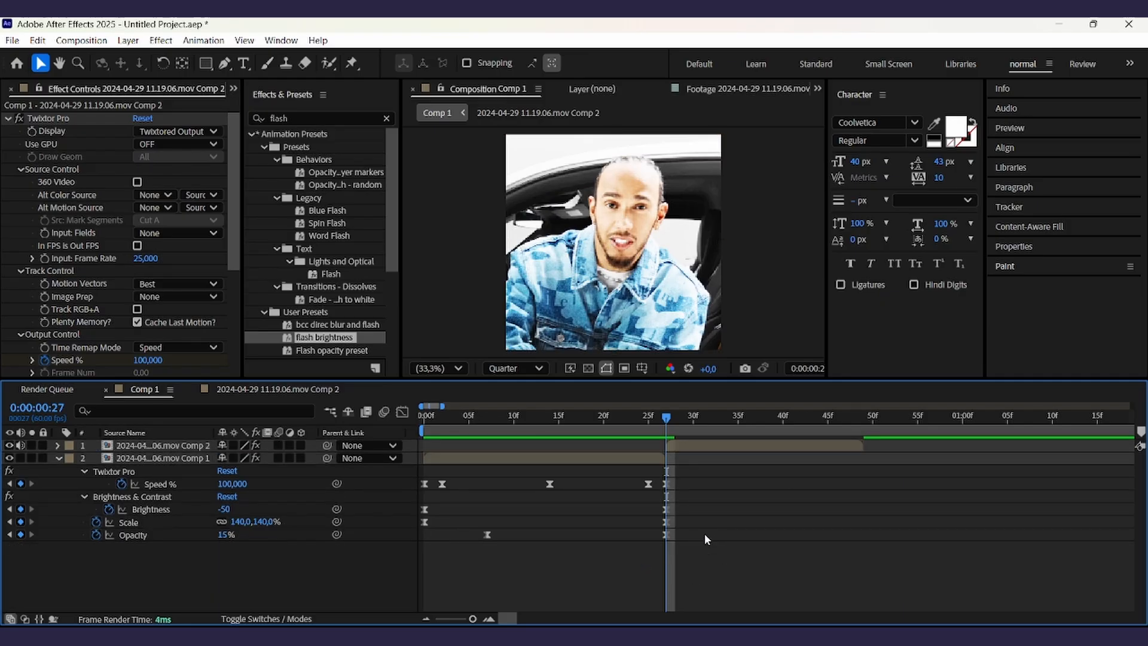
# - Copy the Opacity fade keyframes from the original layer and paste them onto the Comp 2 layer
pyautogui.click(150, 534)
pyautogui.hotkey('ctrl', 'c')
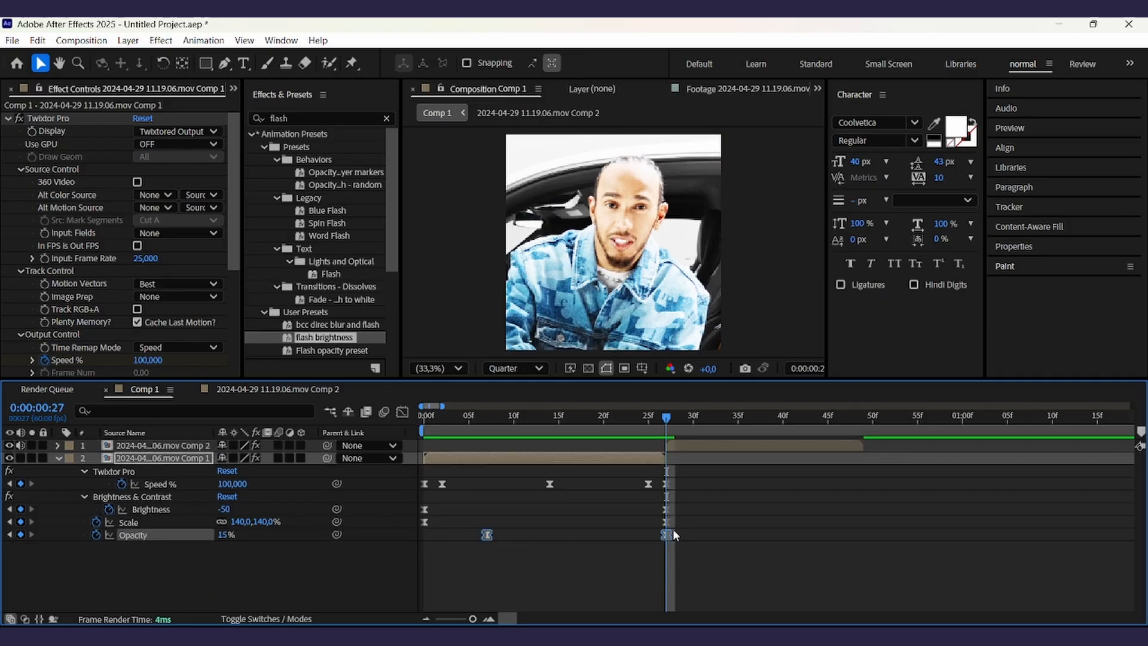
pyautogui.click(709, 449)
pyautogui.hotkey('ctrl', 'v')
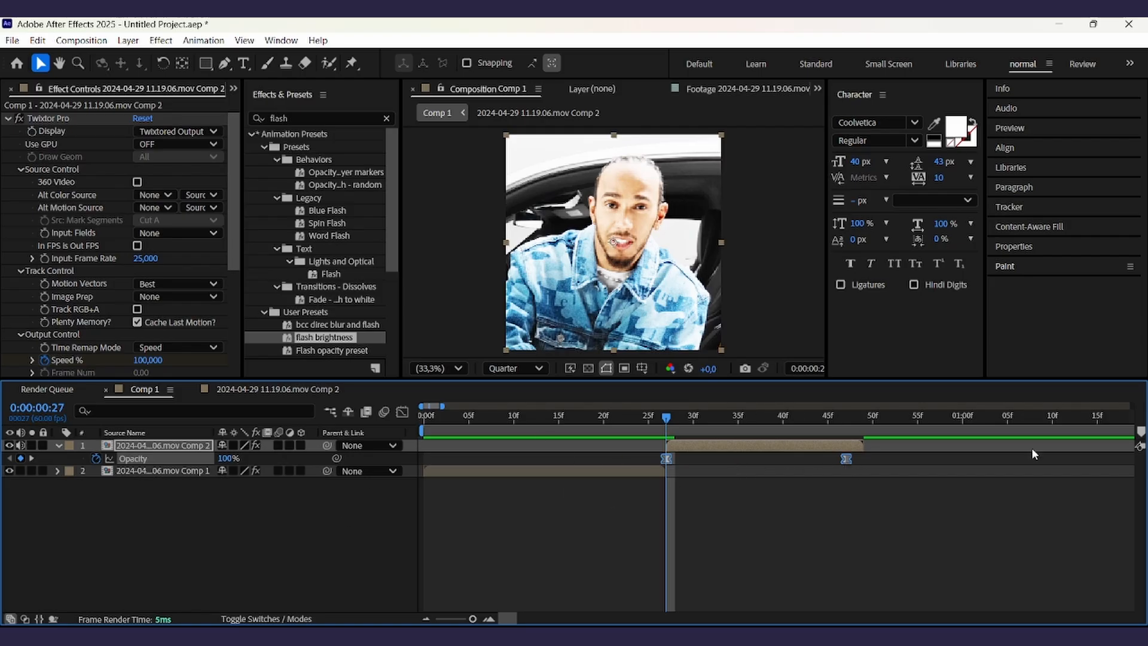
# - Reposition the pasted Opacity keyframes on the Comp 2 layer so the fade lines up with its speed ramp
pyautogui.moveTo(847, 458); pyautogui.dragTo(865, 458)
pyautogui.click(711, 520)
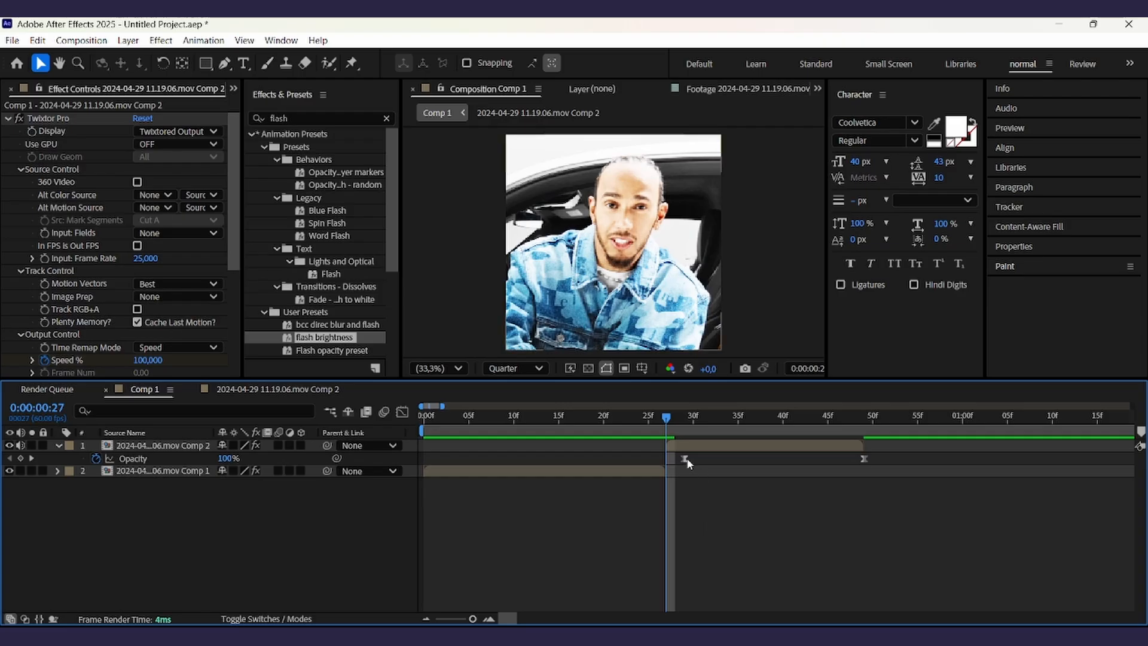
pyautogui.moveTo(686, 461); pyautogui.dragTo(724, 458)
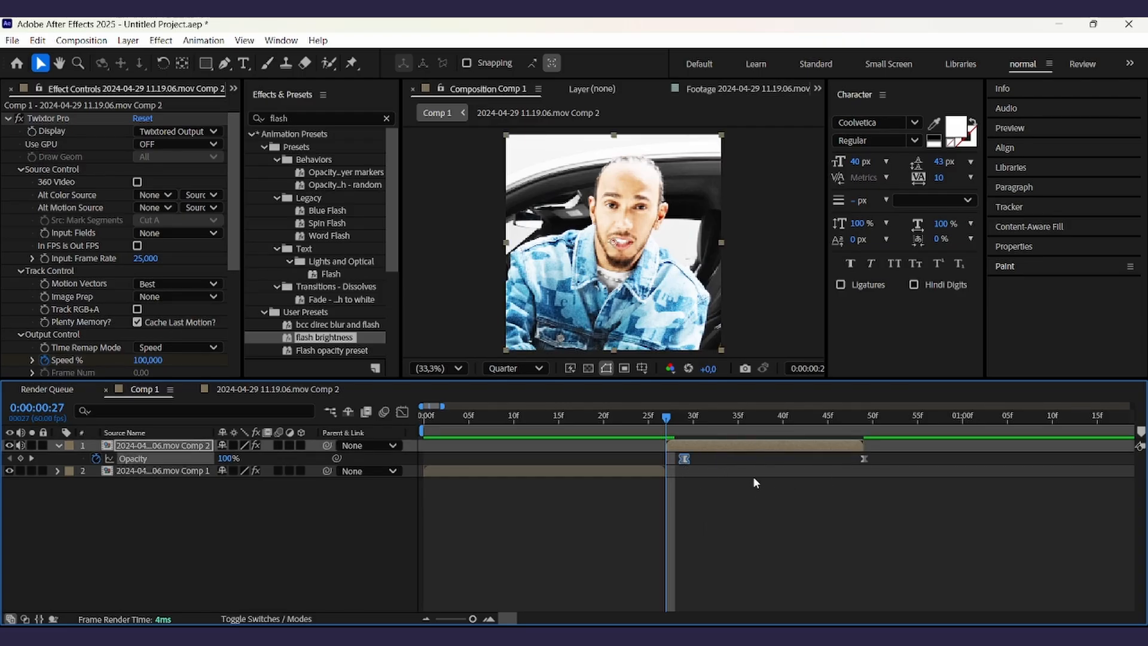
pyautogui.moveTo(662, 425); pyautogui.dragTo(712, 459)
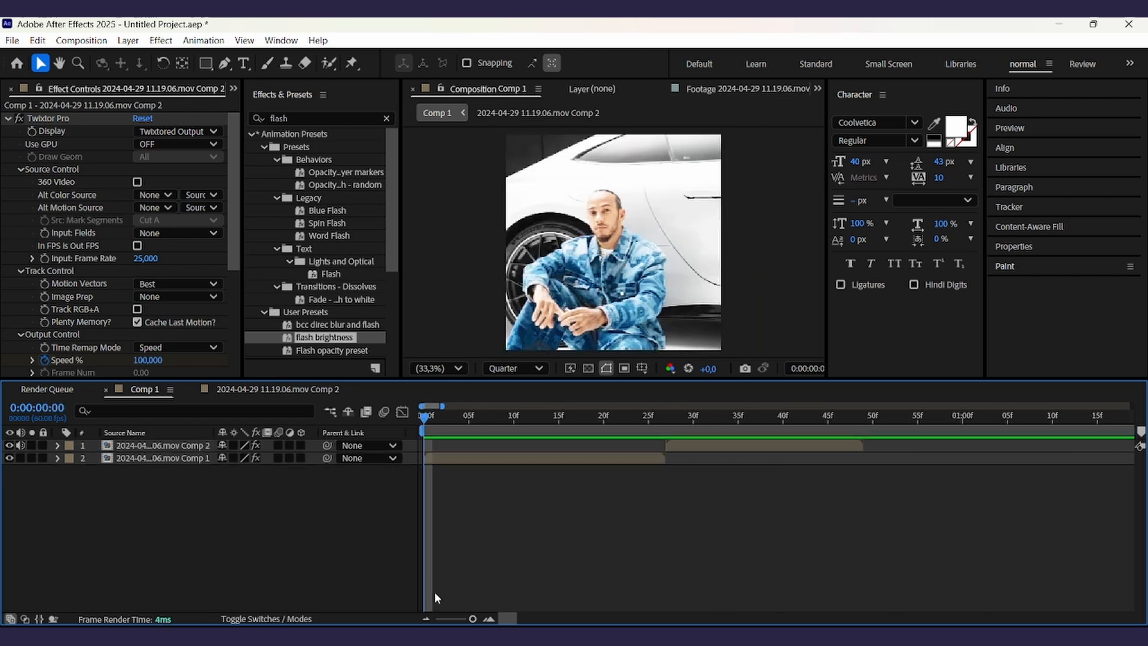
# - Zoom the timeline out and play back the composition from the start to review the edit
pyautogui.moveTo(473, 619); pyautogui.dragTo(468, 619)
pyautogui.press('space')
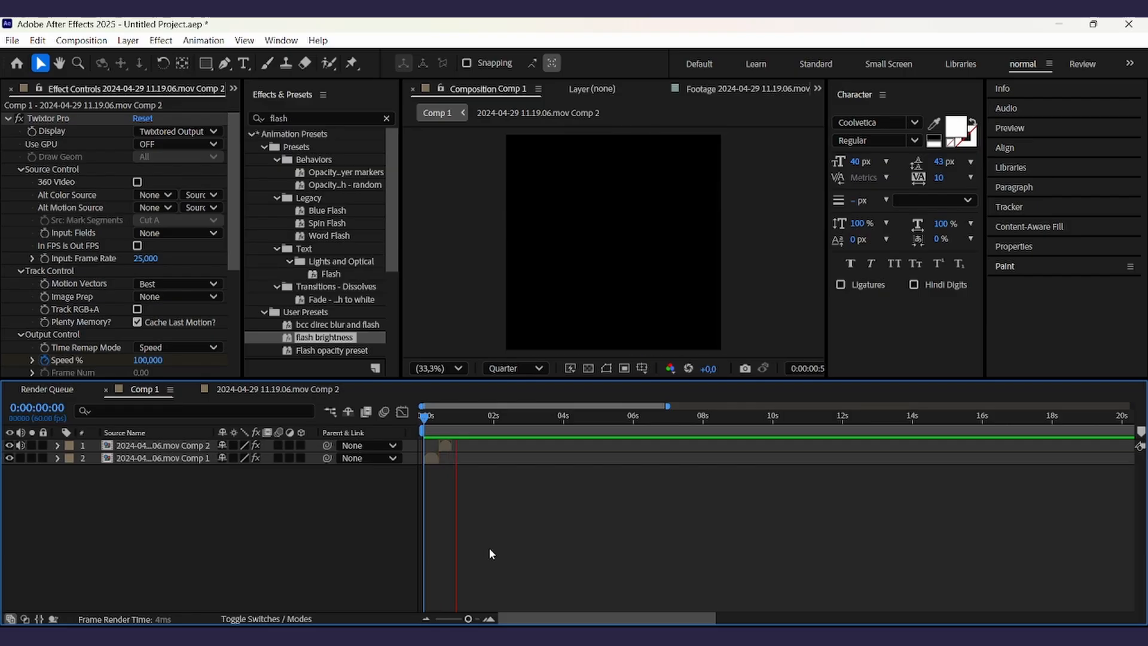
pyautogui.press('space')
pyautogui.moveTo(458, 418); pyautogui.dragTo(420, 422)
pyautogui.press('space')
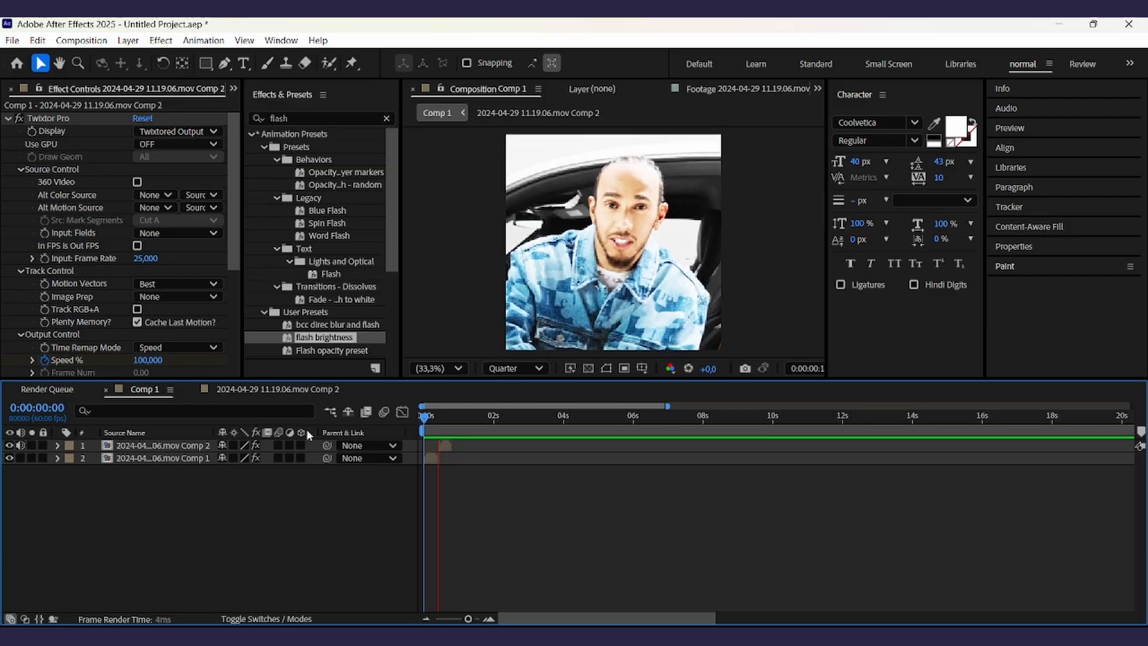
pyautogui.press('space')
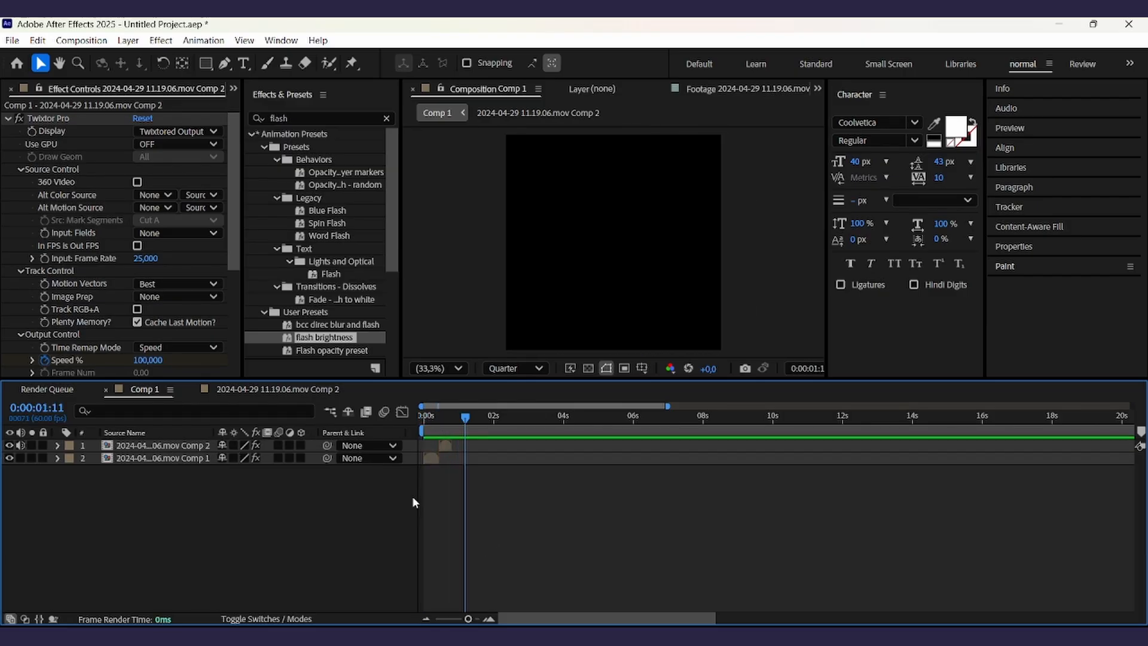